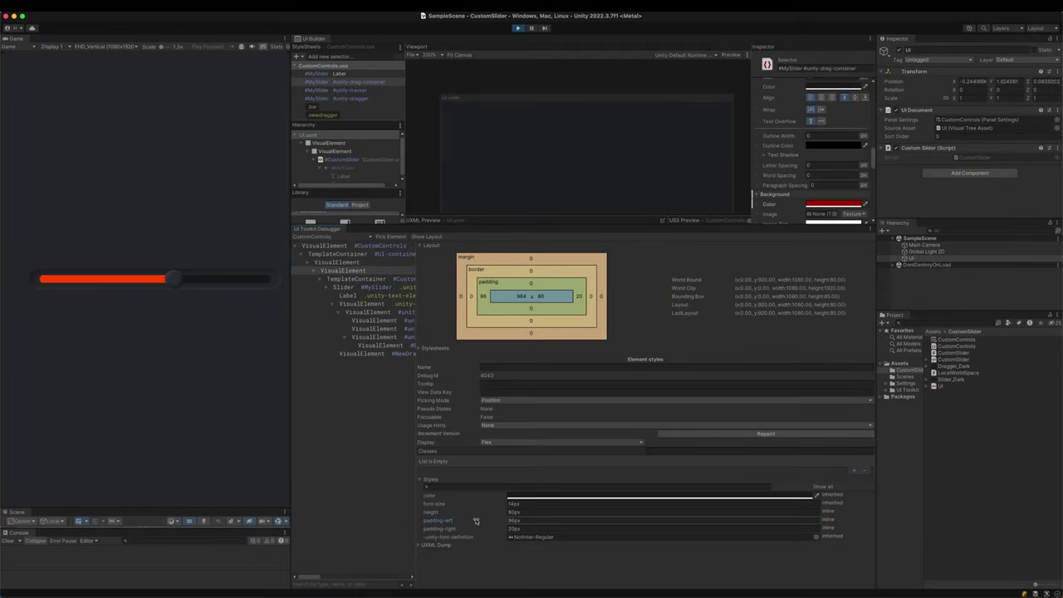
Try out the finished slider in play mode with padding-left 654px and padding-right 81px, and move its handle.
drag(475, 521, 591, 515)
drag(474, 530, 509, 529)
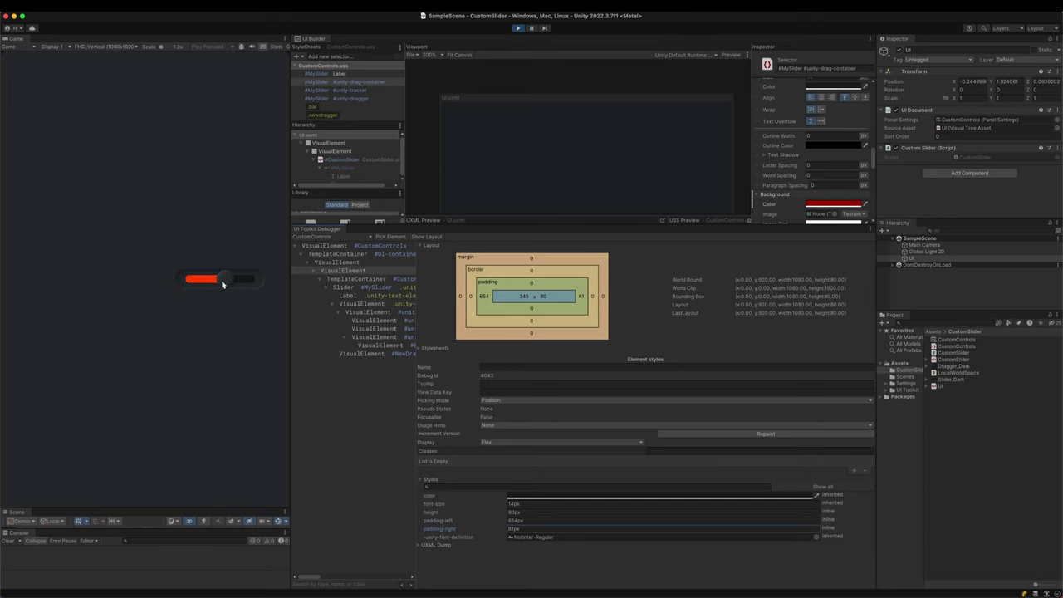
mouse_move(223, 284)
mouse_down()
mouse_move(190, 281)
mouse_move(219, 284)
mouse_up()
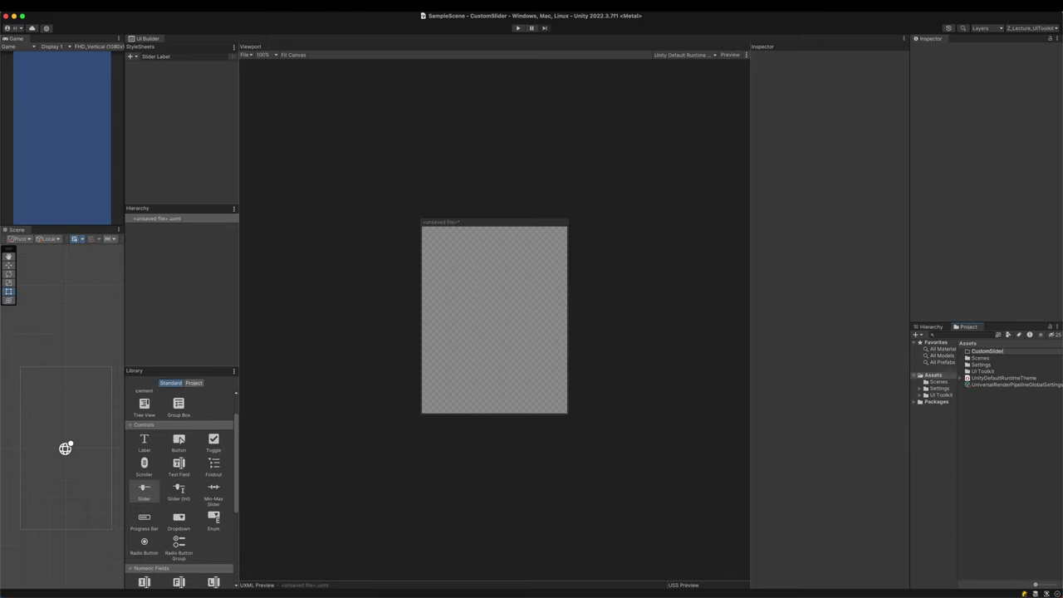
Name the new assets folder CustomSlider and create a UI Document named CustomSlider inside it.
key(Return)
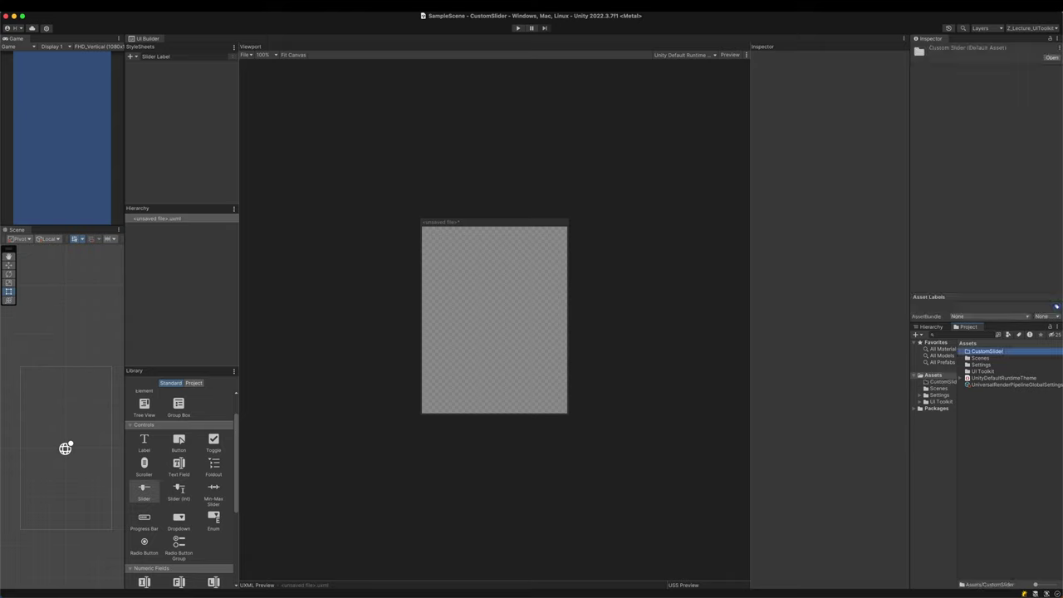
double_click(982, 352)
right_click(977, 366)
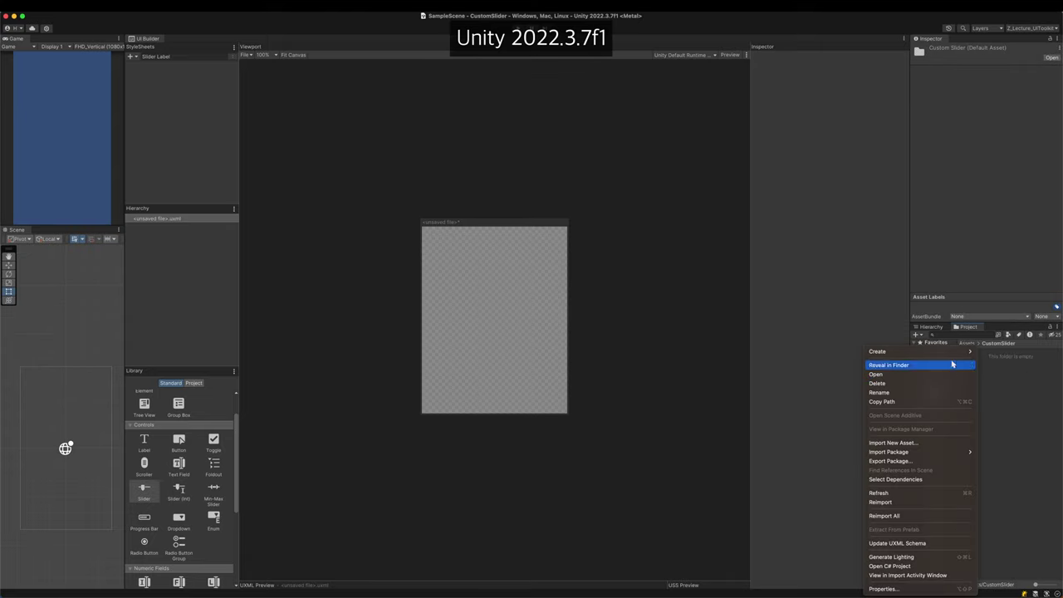
mouse_move(950, 354)
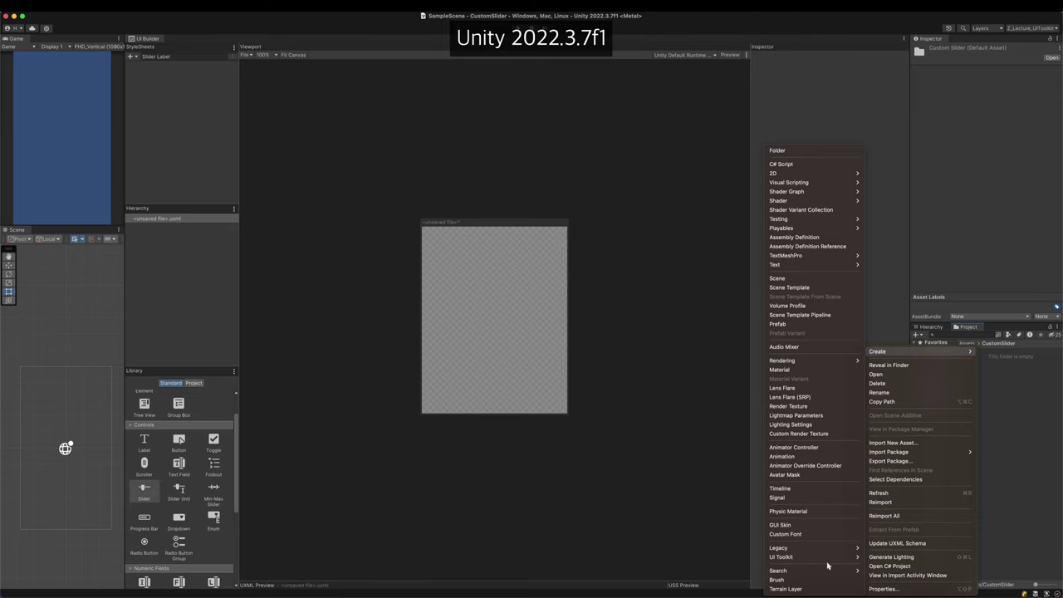
mouse_move(830, 564)
click(738, 555)
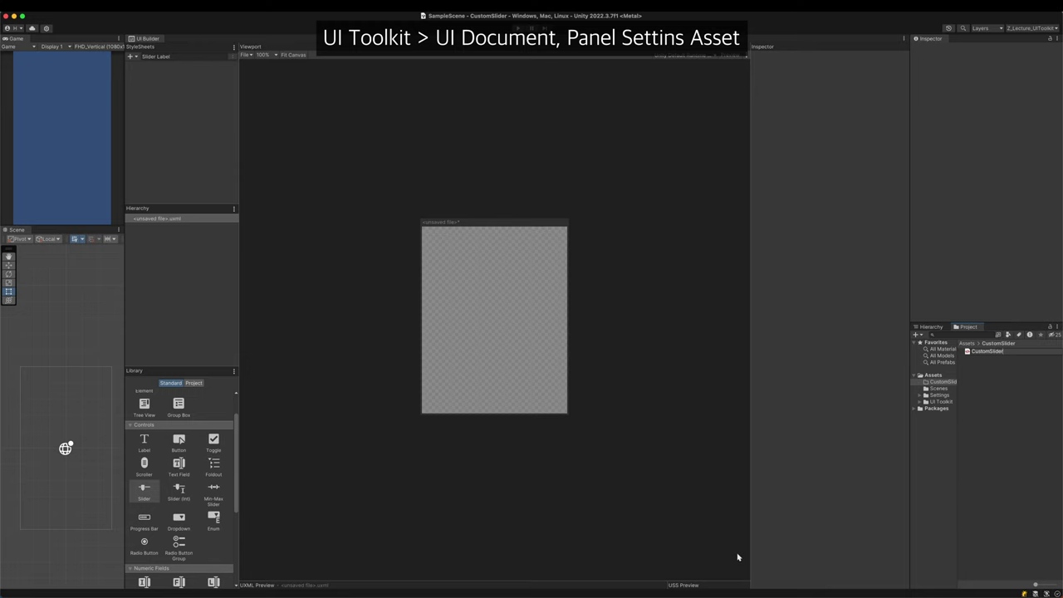
text(CustomSlider)
key(Return)
Create a Panel Settings asset named CustomControls in the CustomSlider folder and set its scale mode to Constant Pixel Size.
right_click(977, 410)
mouse_move(868, 352)
mouse_move(809, 557)
click(718, 532)
text(CustomConf)
key(Return)
click(972, 112)
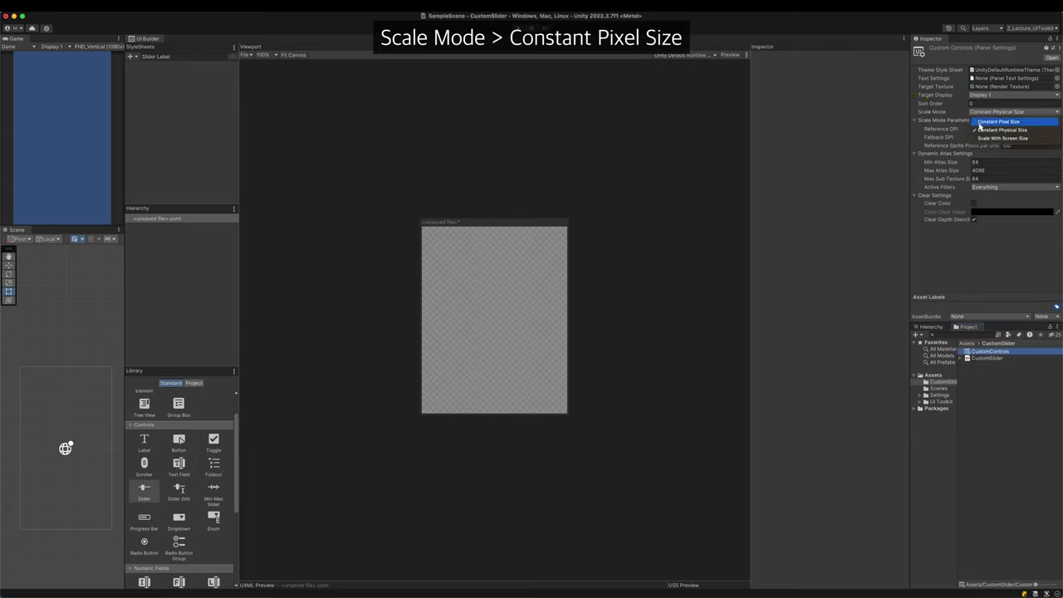
click(997, 121)
Create an empty GameObject named UI in the scene and add a UI Document component to it.
click(928, 327)
click(916, 334)
click(924, 341)
text(UI)
key(Return)
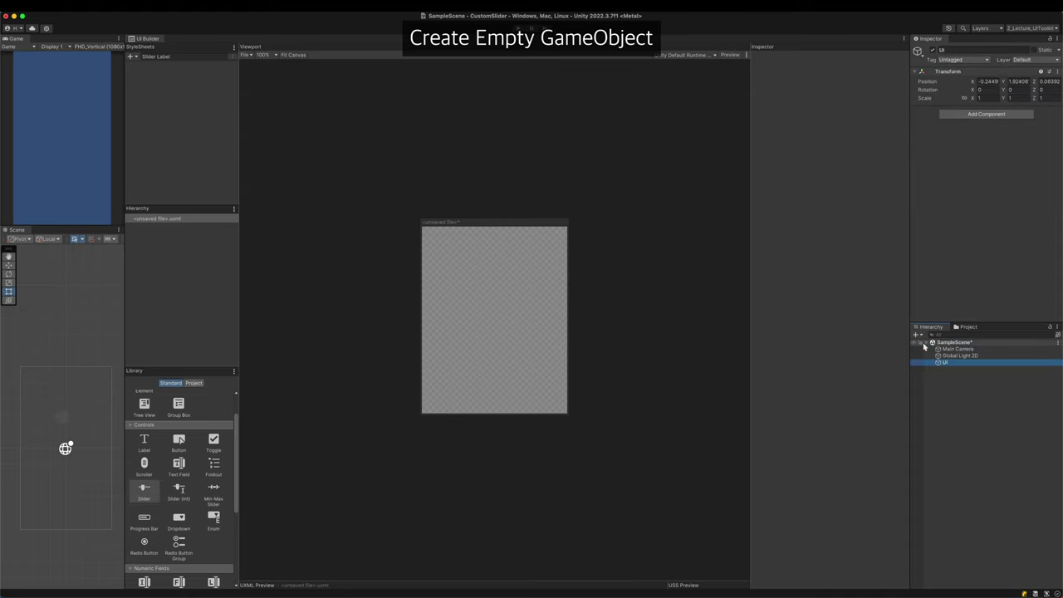
click(976, 115)
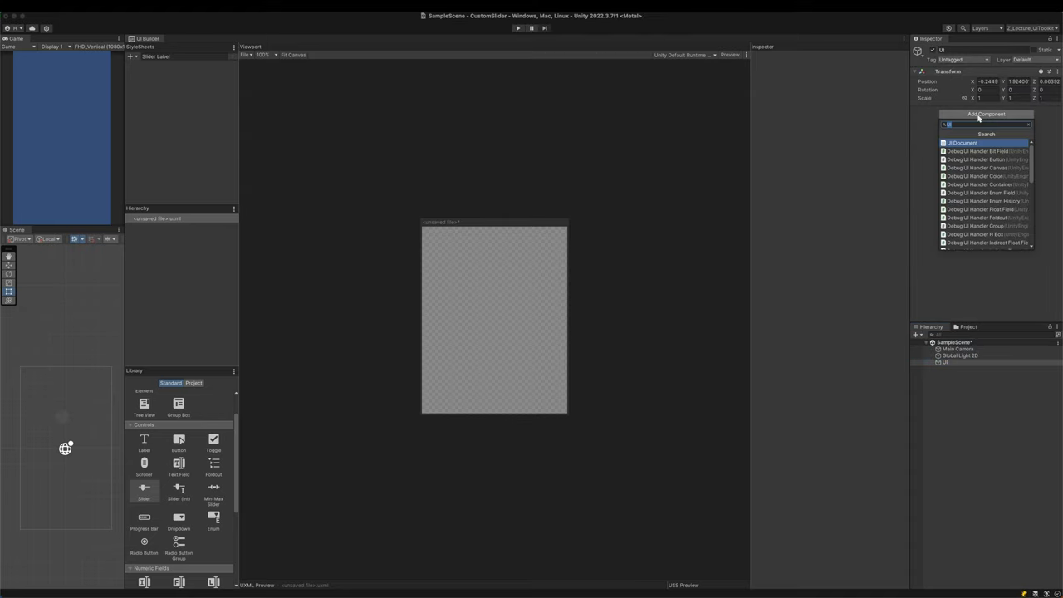
text(UI)
key(Return)
Assign CustomControls as the panel settings and CustomSlider as the source asset of the UI object's UI Document component.
key(super+5)
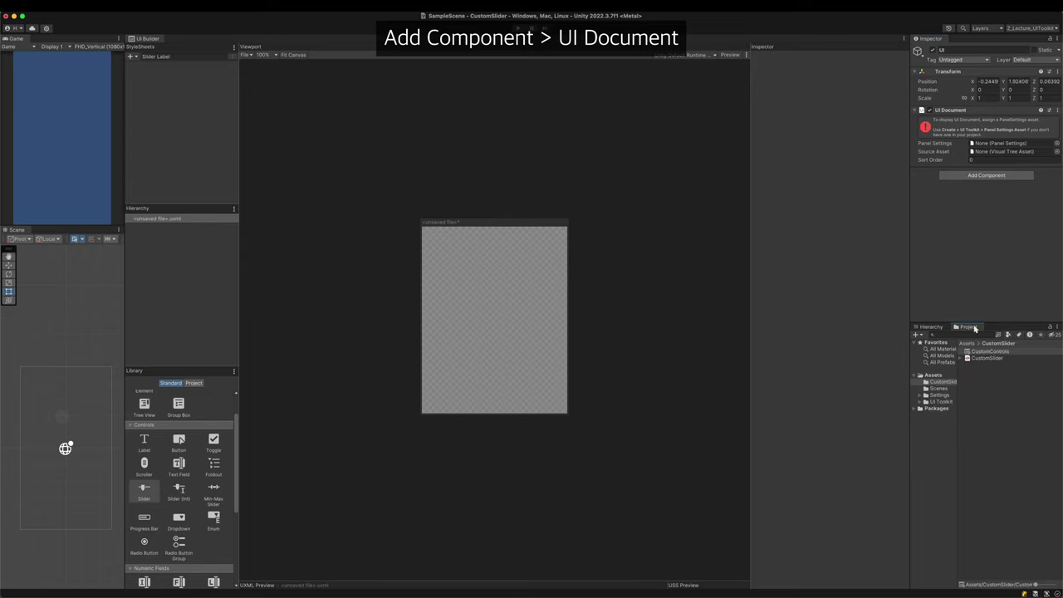
drag(1002, 150, 1001, 151)
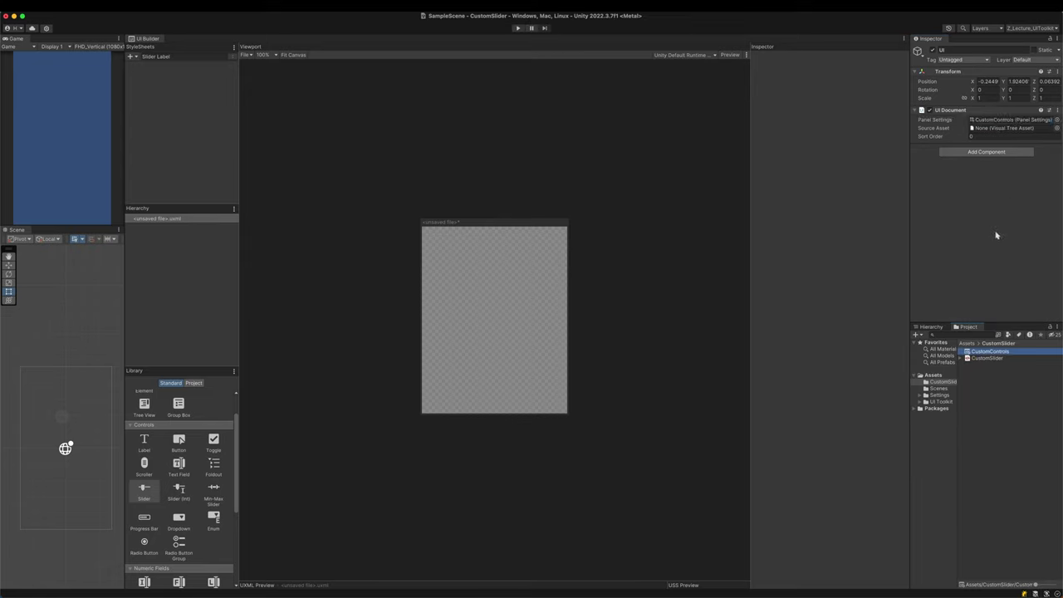
drag(974, 357, 999, 133)
Open the CustomSlider document for editing, add a Slider control labelled Slider, and adjust its value.
click(970, 359)
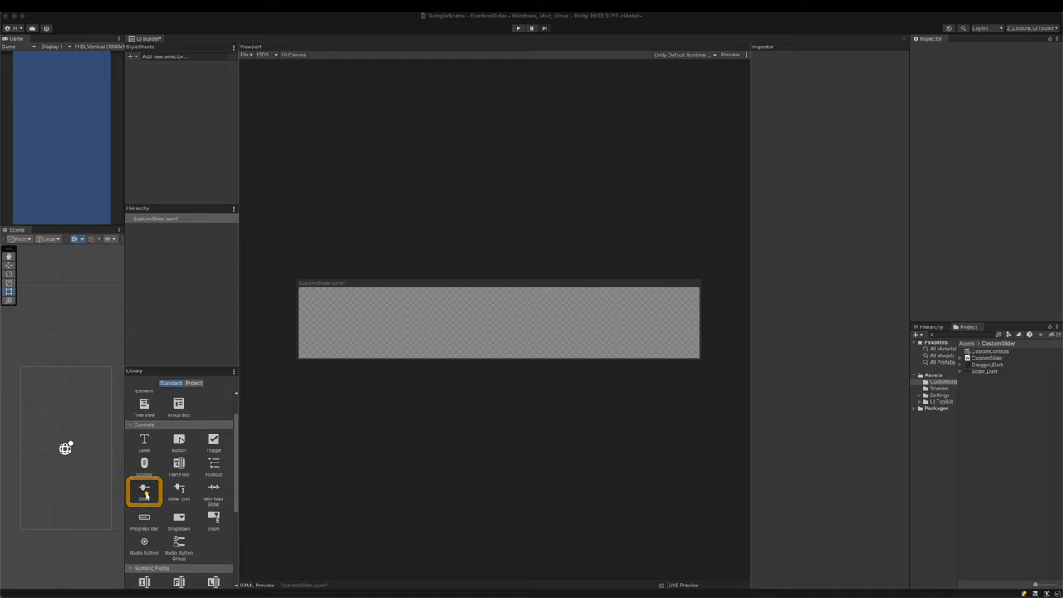
drag(145, 494, 191, 264)
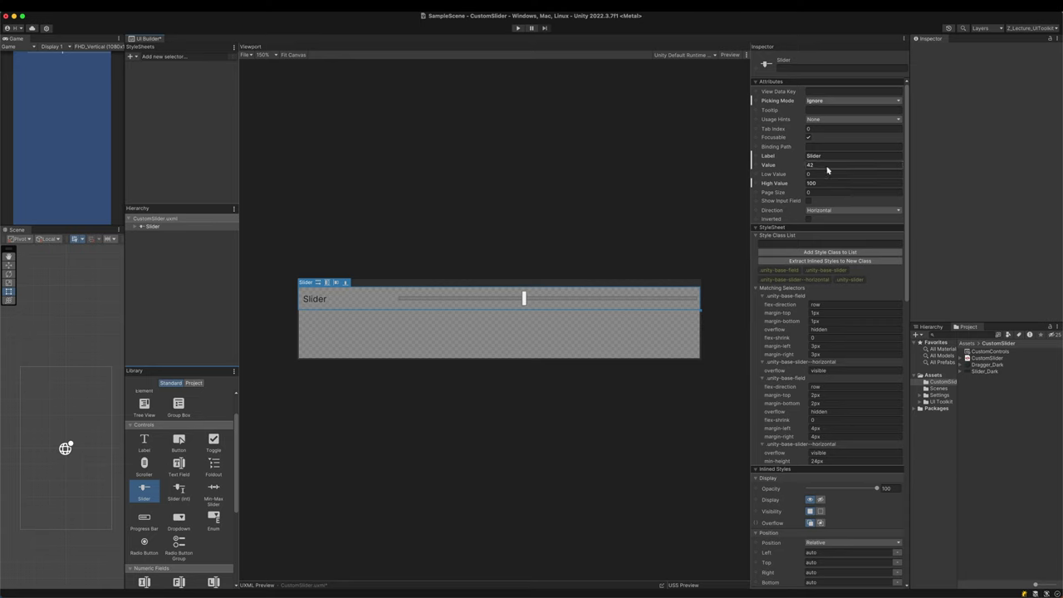
click(828, 156)
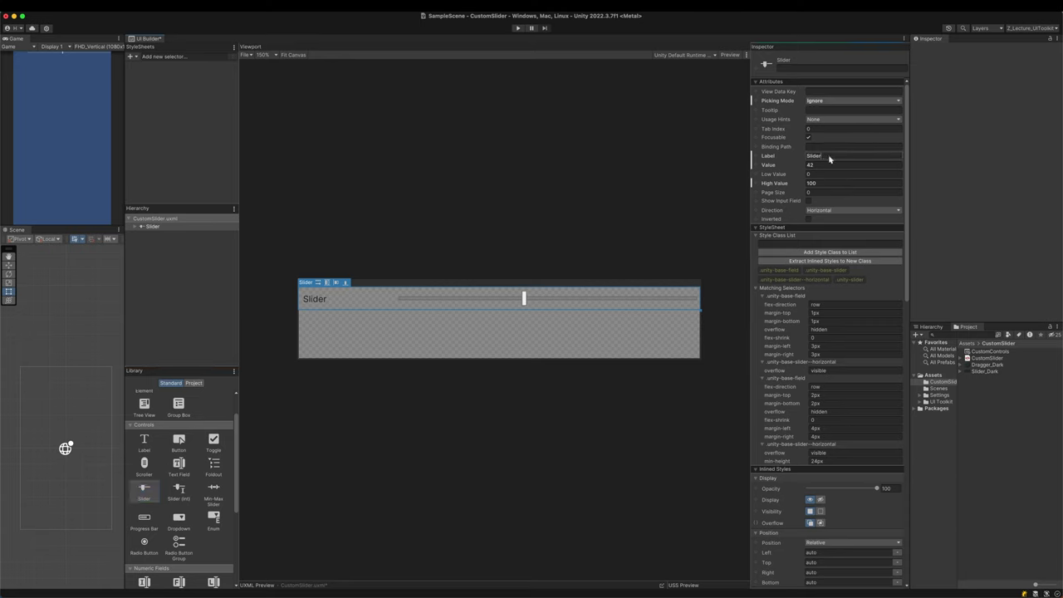
text(T)
text(lid)
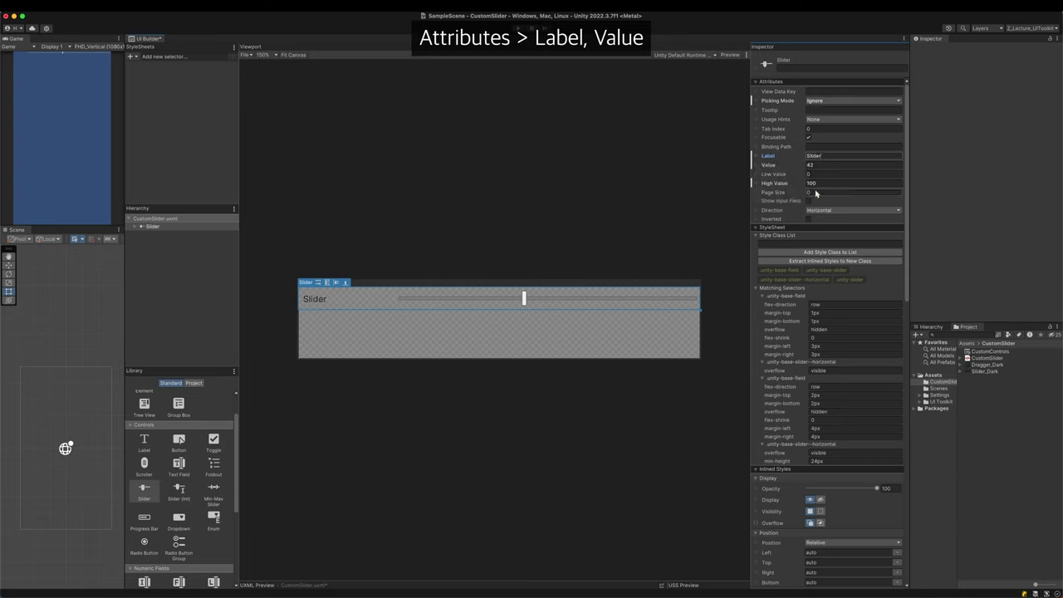
drag(769, 165, 752, 169)
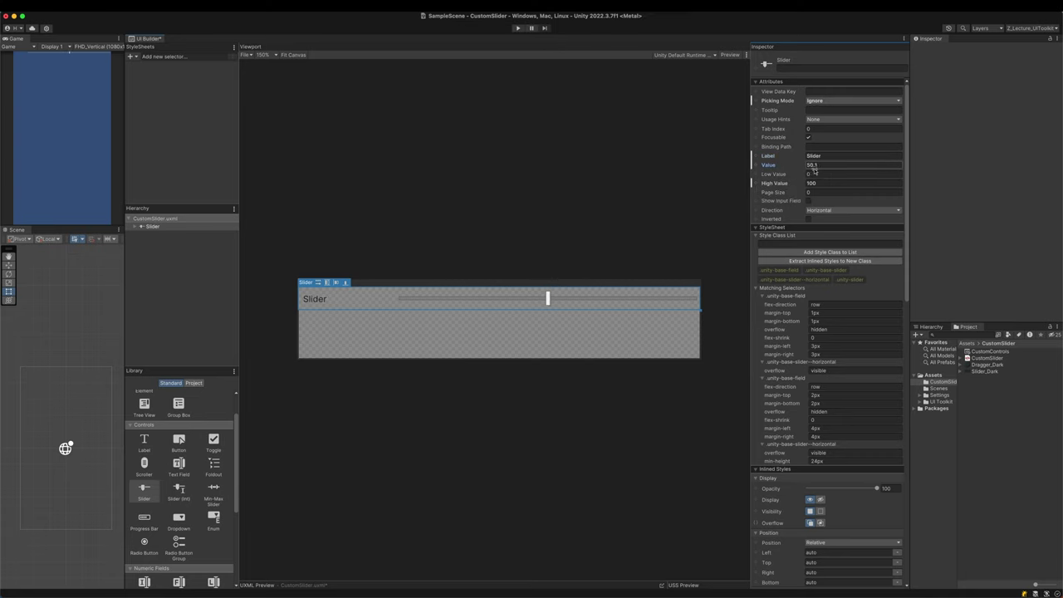
Expand the Slider's hierarchy and examine the style properties of its drag-container, tracker, dragger and dragger-border elements.
click(134, 227)
click(159, 250)
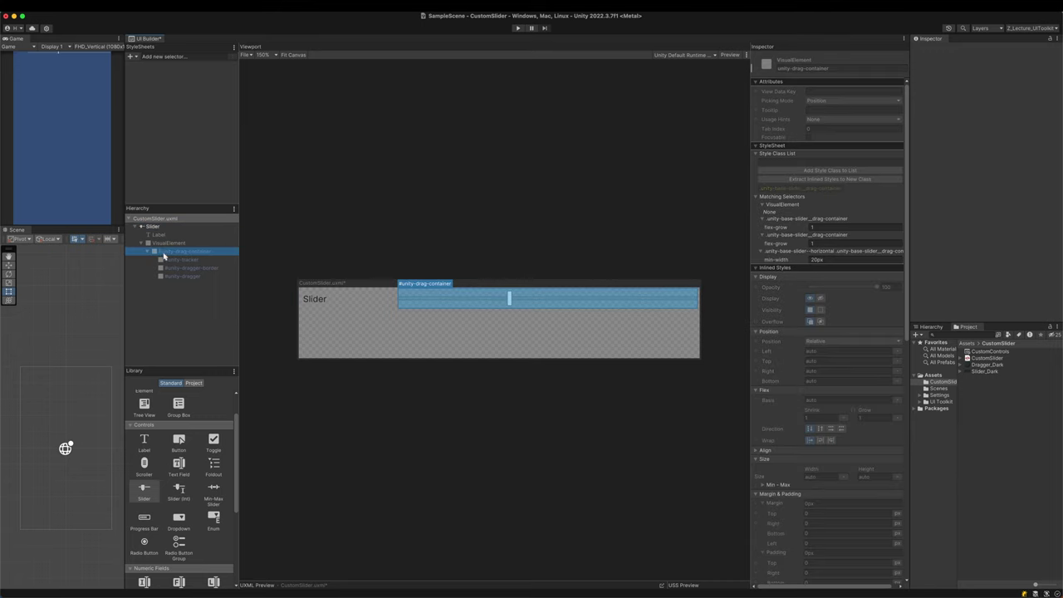
click(171, 260)
click(180, 276)
click(184, 268)
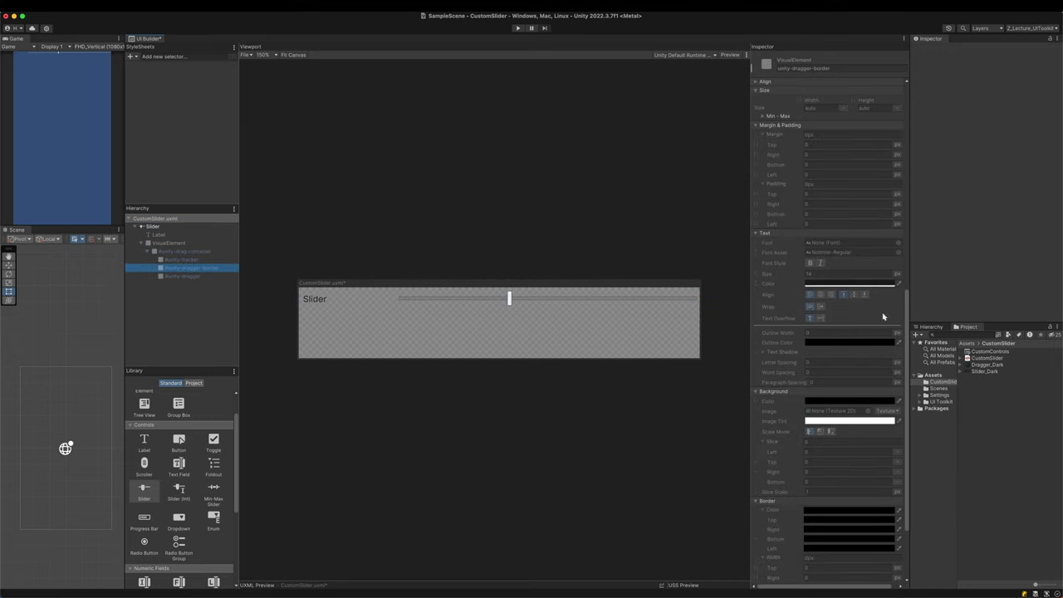
drag(752, 124, 910, 504)
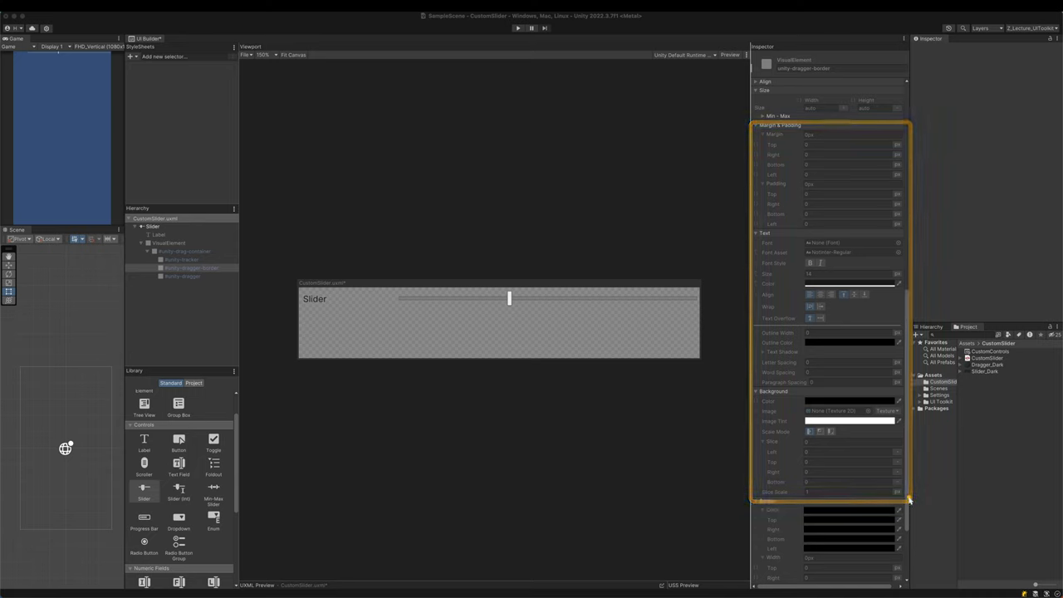
click(181, 259)
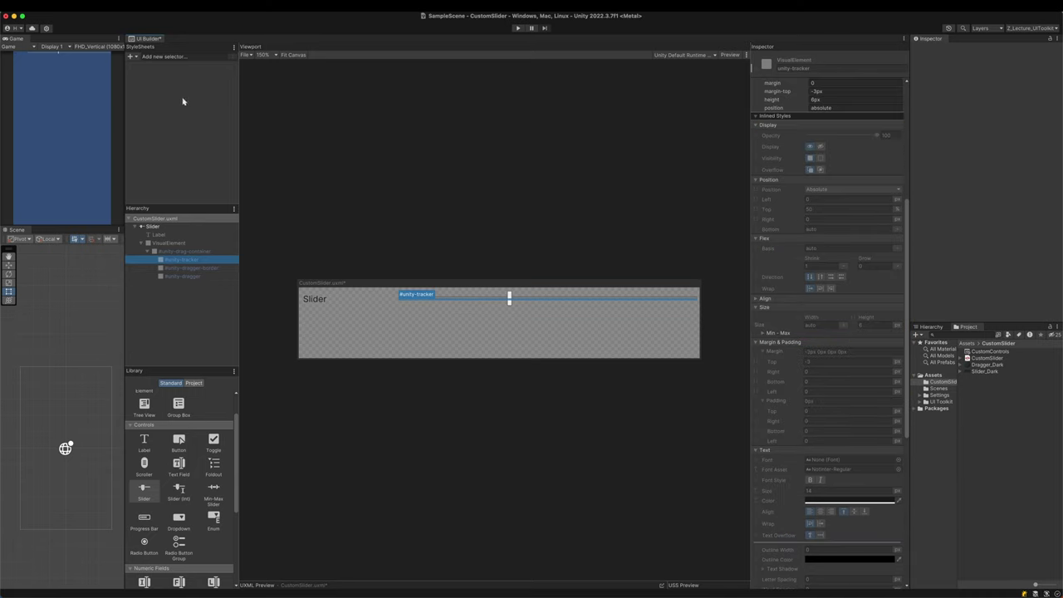
Create a new USS style sheet named CustomControls for the CustomSlider document.
click(130, 55)
click(151, 66)
click(525, 104)
text(CustomControls)
key(Return)
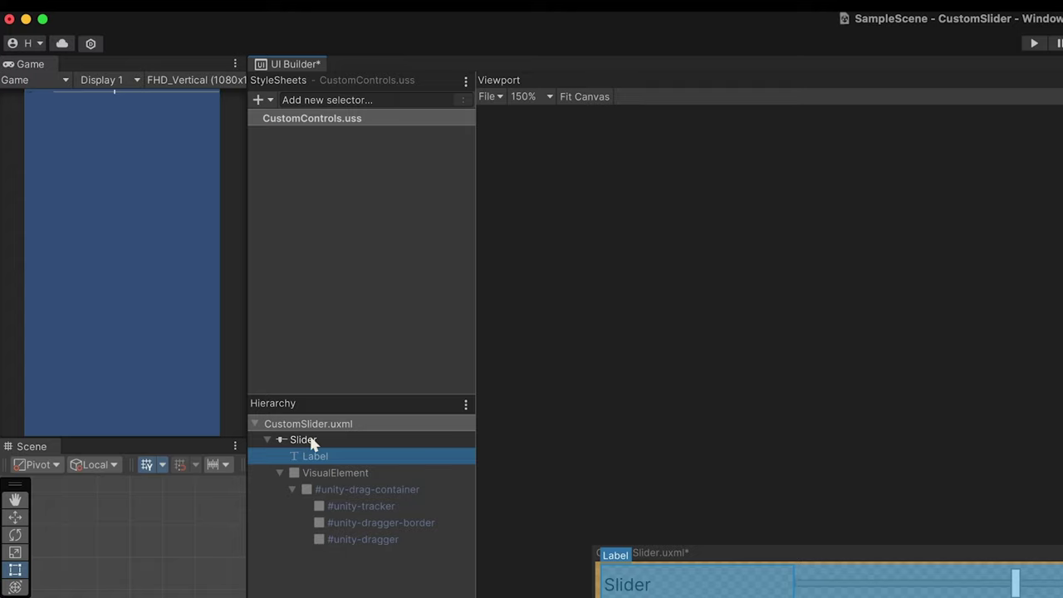
Add a selector Slider Label to CustomControls.uss and check it against the Slider's Label element.
click(311, 439)
click(357, 100)
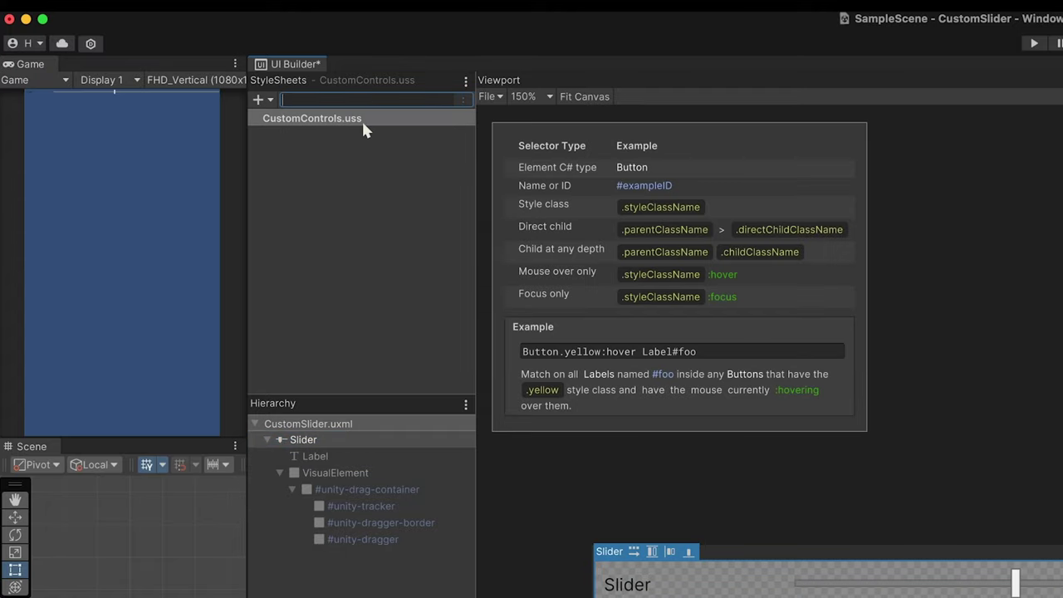
text(Slider)
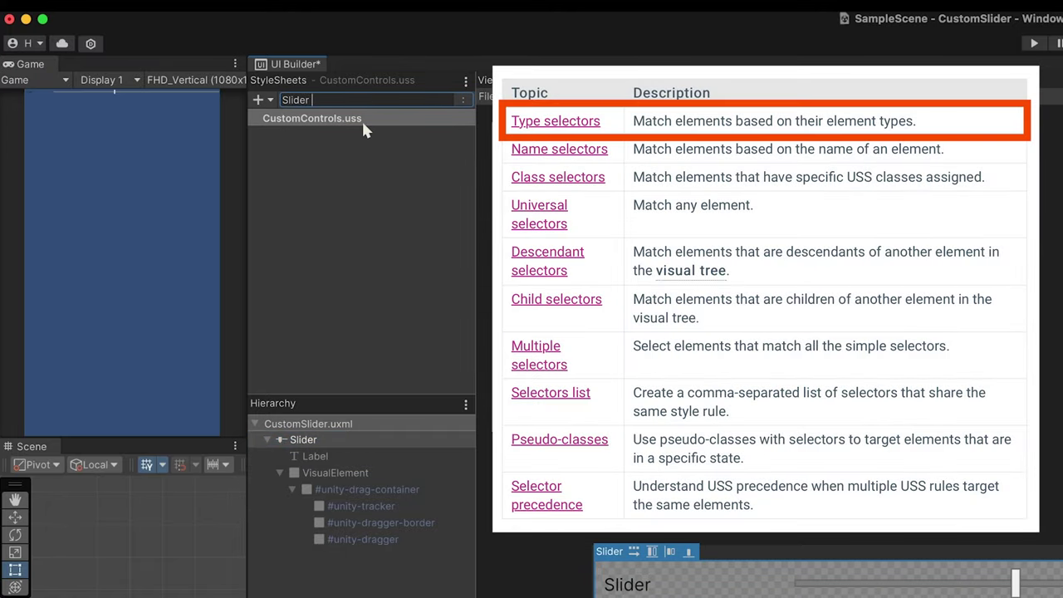
text( Label)
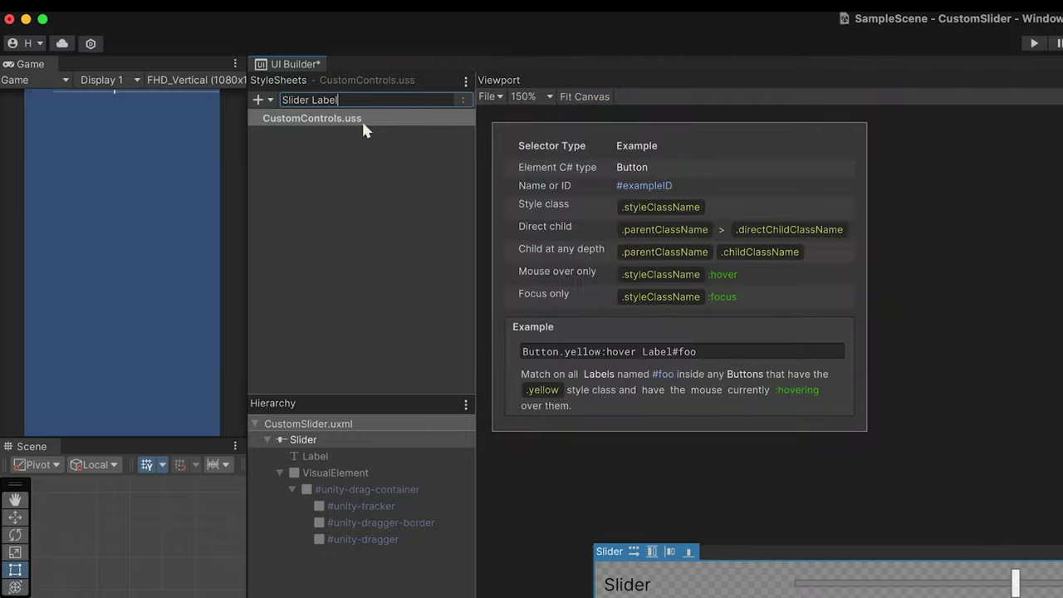
key(Return)
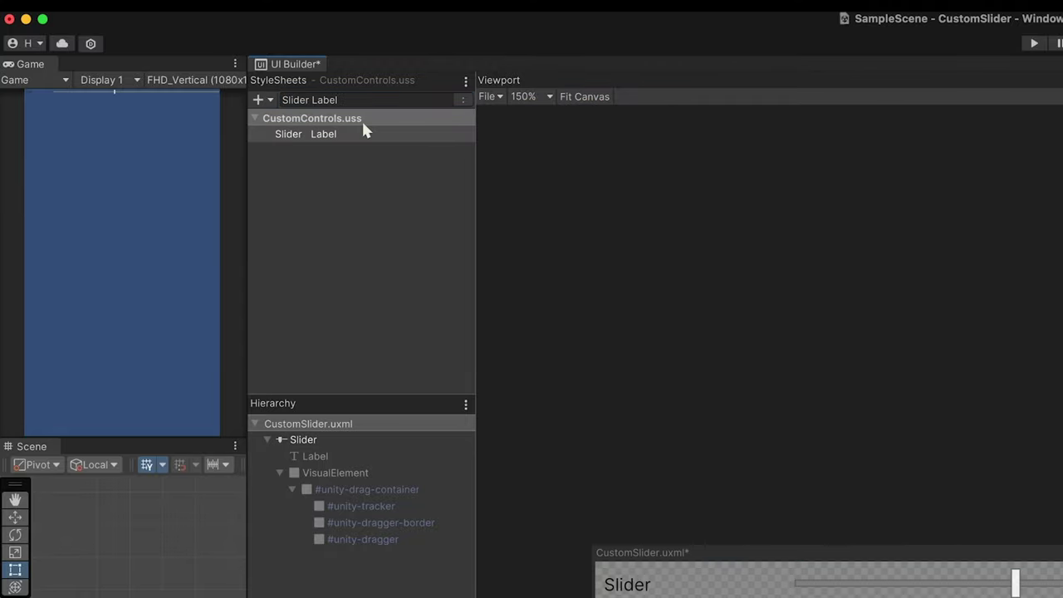
click(317, 455)
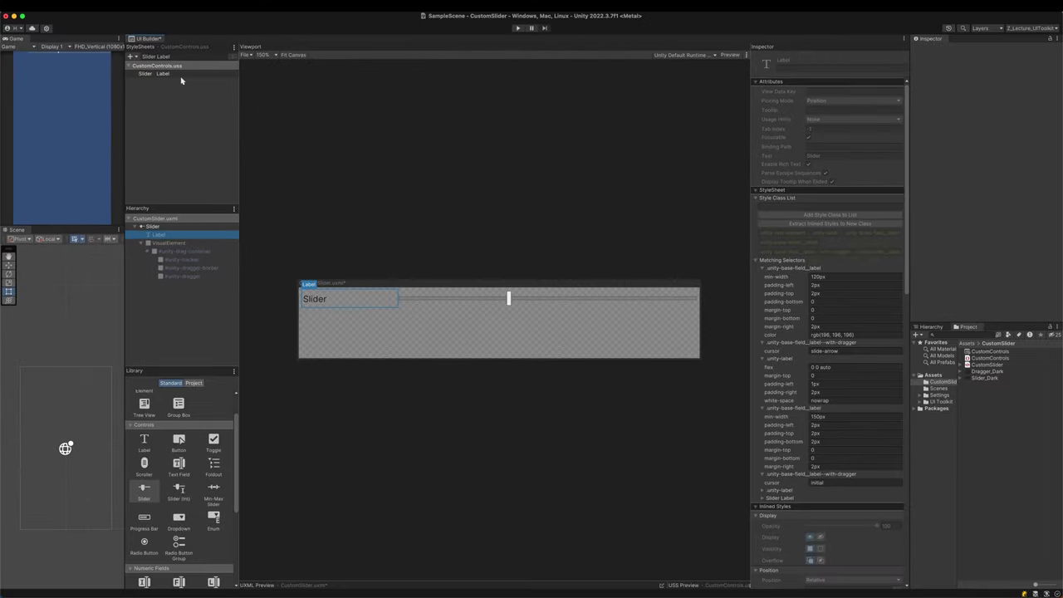
Set the Slider Label selector's text color to red FF0000 and its text size to 32 px.
click(163, 73)
click(812, 335)
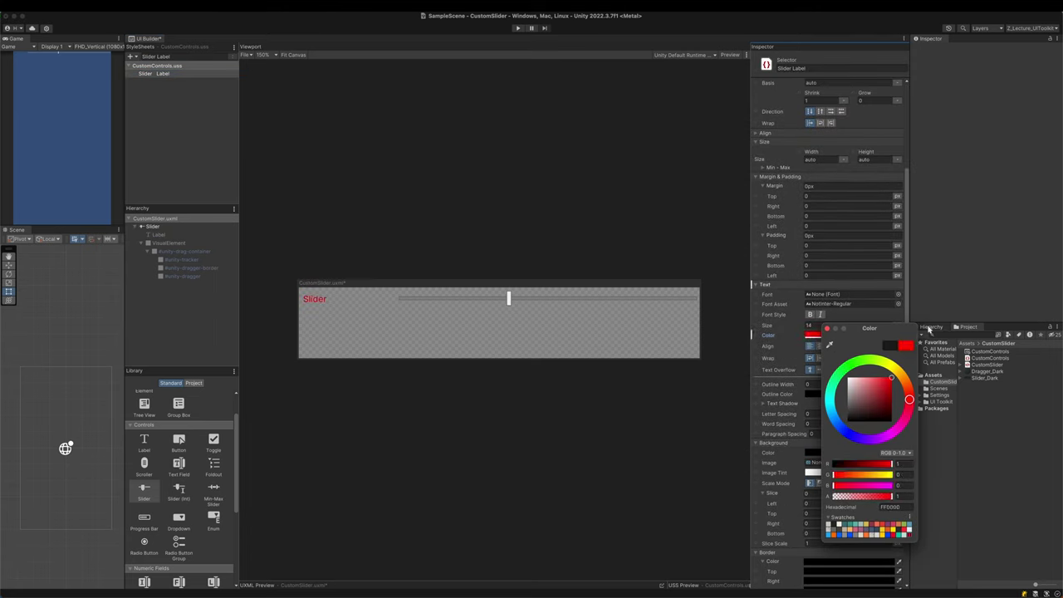
click(847, 325)
text(32)
Give the Slider Label selector an orange FFA800 background color with alpha 1.
click(818, 453)
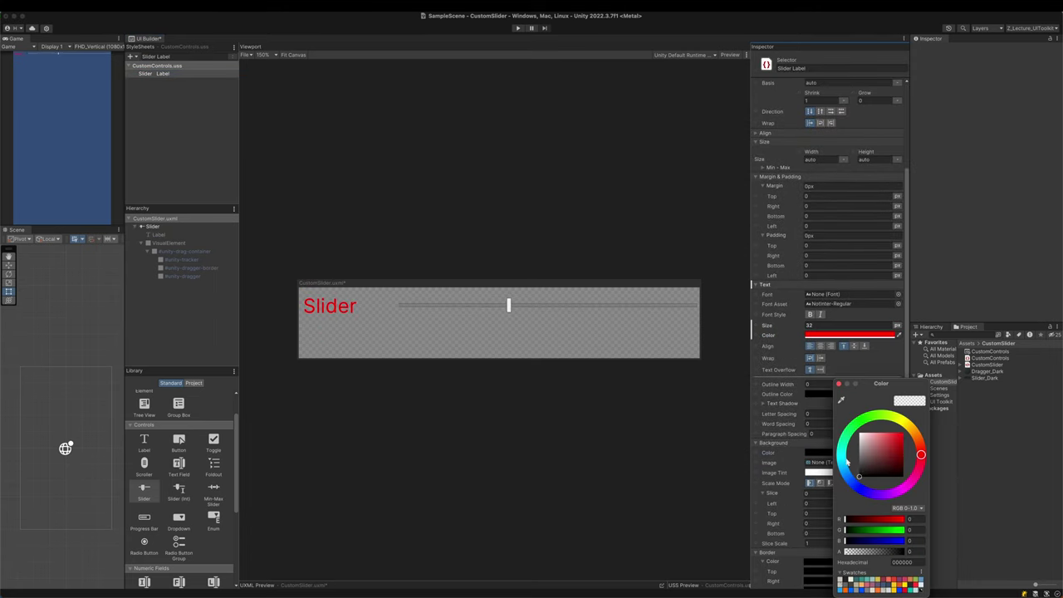
click(912, 432)
drag(856, 553, 904, 552)
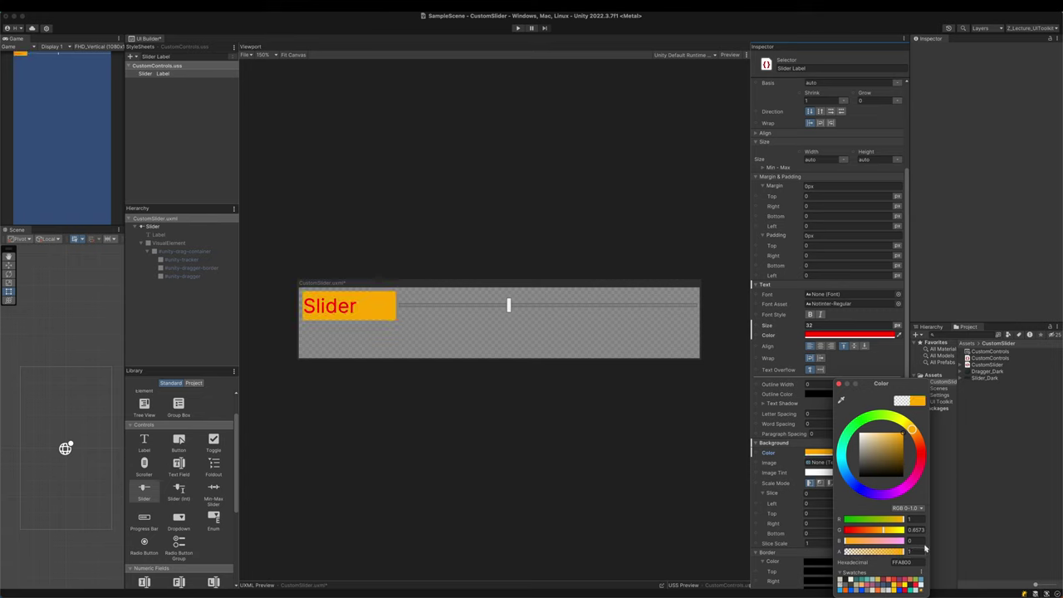
click(379, 384)
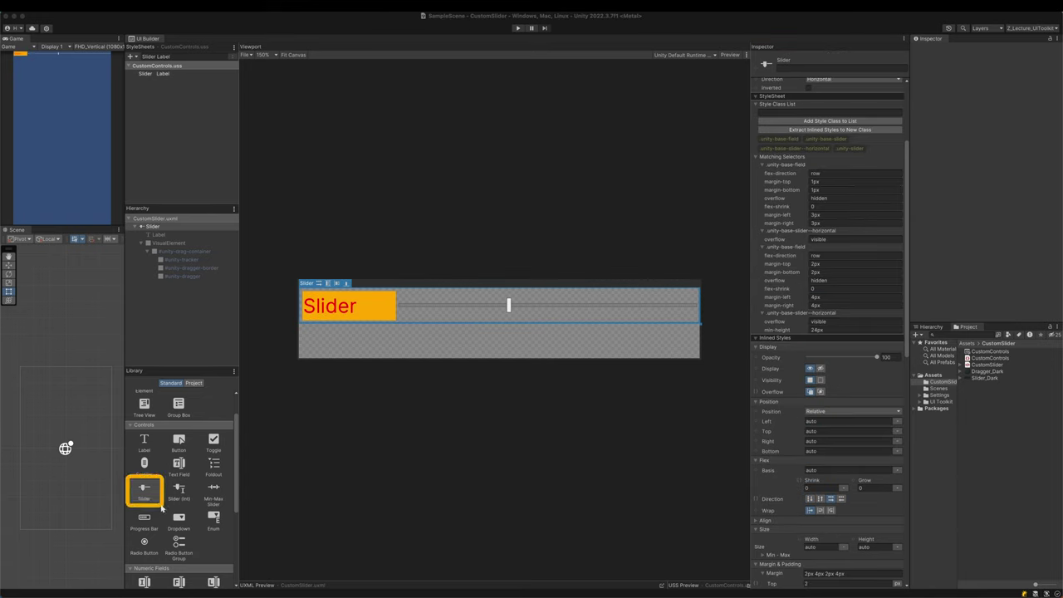
Try adding three more Slider controls to the document to test the label style, and undo the additions.
drag(149, 495, 188, 336)
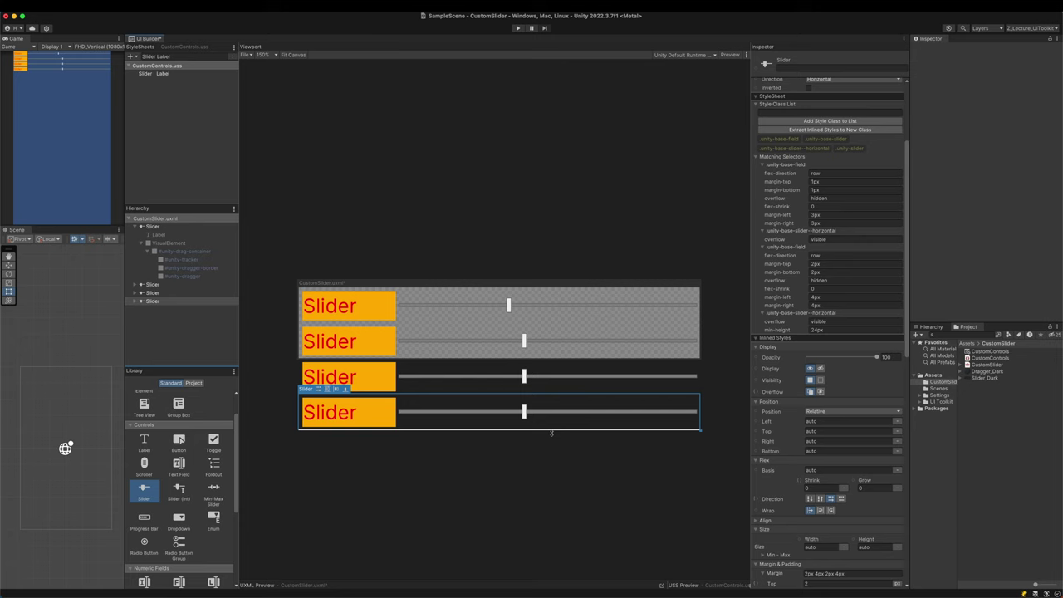
key(super+z)
key(super+z)
key(super+z)
key(super+z)
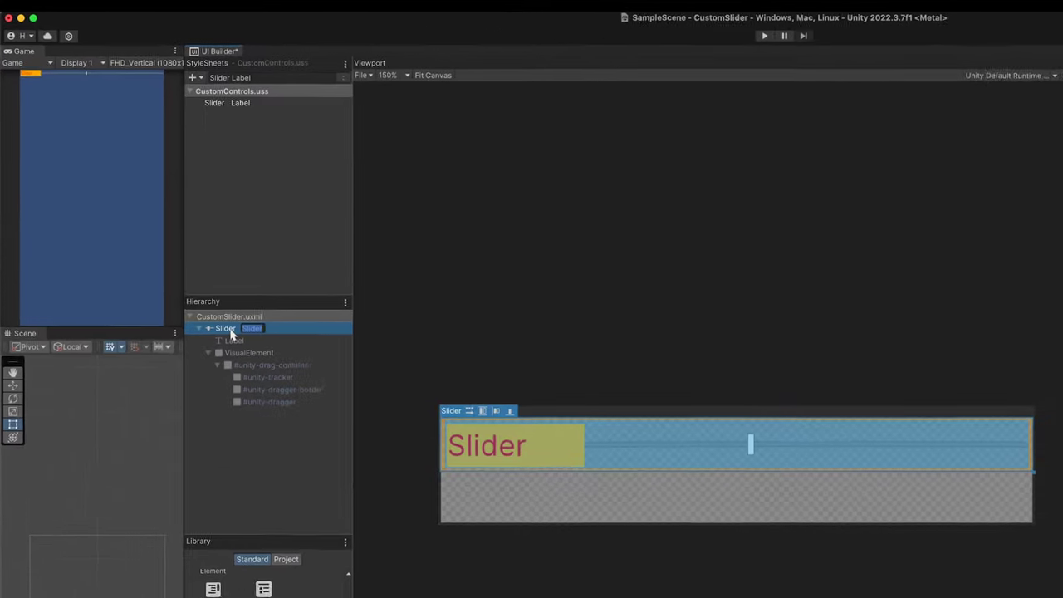
Rename the Slider element to MySlider and delete the Slider Label selector from CustomControls.uss.
double_click(156, 227)
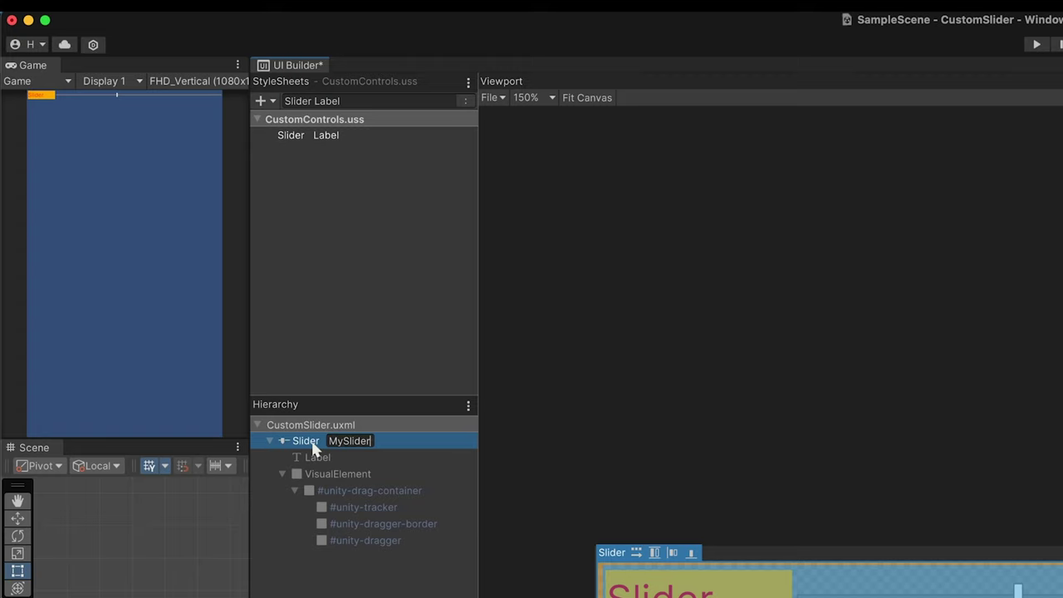
key(Return)
right_click(331, 142)
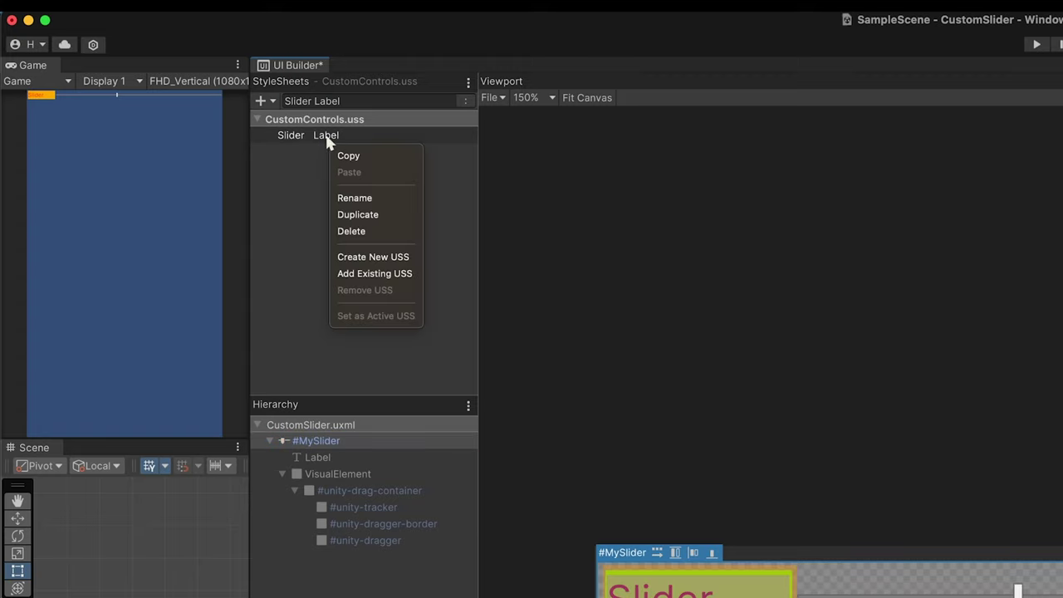
click(351, 230)
Add a "#MySlider Label" selector to CustomControls.uss and set its Display to none.
click(315, 100)
text(#M)
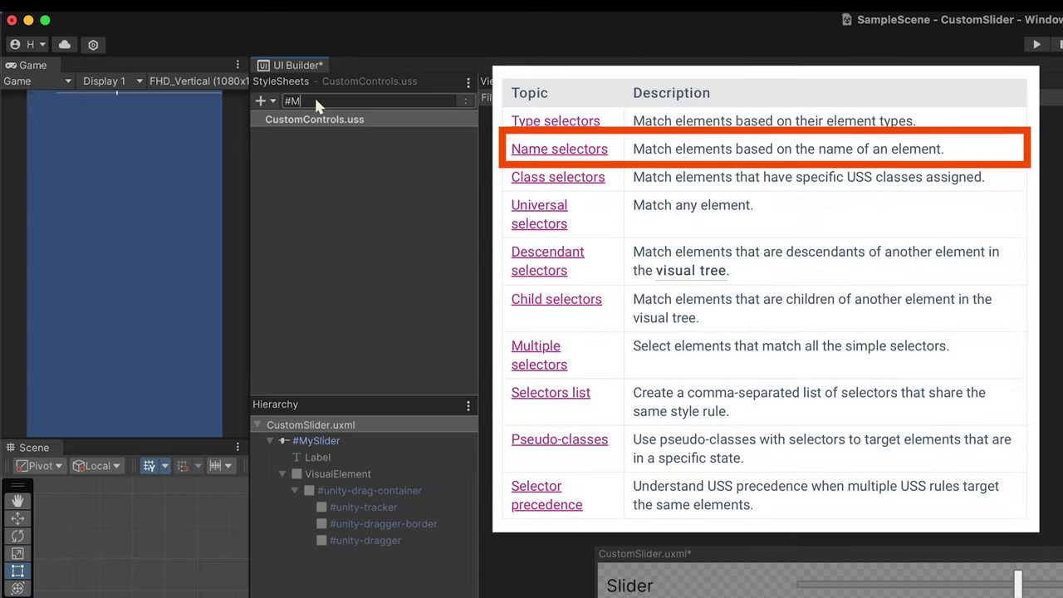
text(ySlider Label)
key(Return)
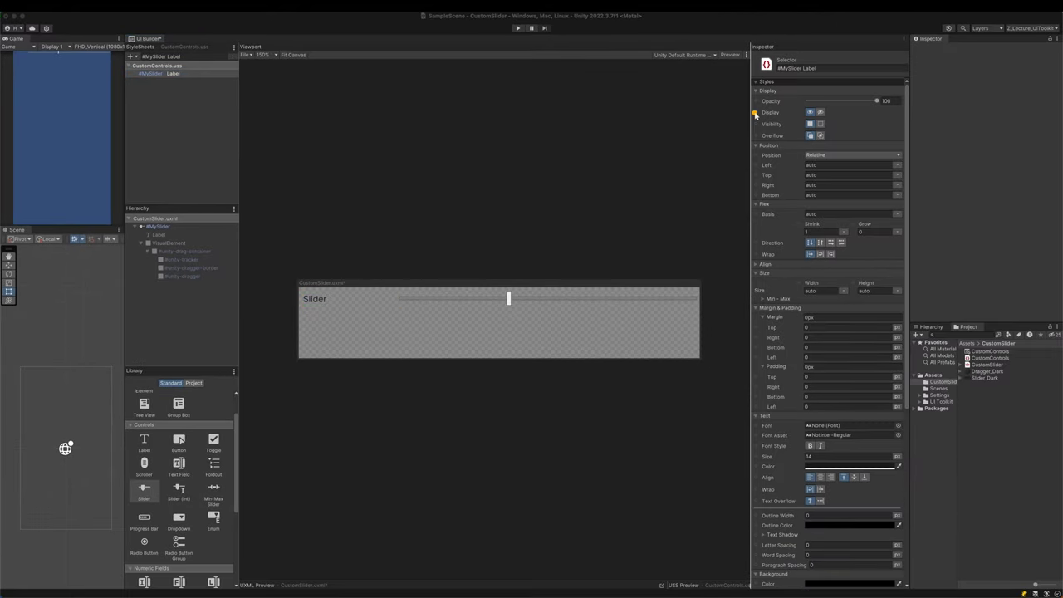
click(821, 112)
Try adding extra Slider controls to the document to test the label selector, and delete the additions.
drag(144, 488, 197, 320)
drag(144, 488, 172, 337)
drag(148, 482, 166, 304)
key(Delete)
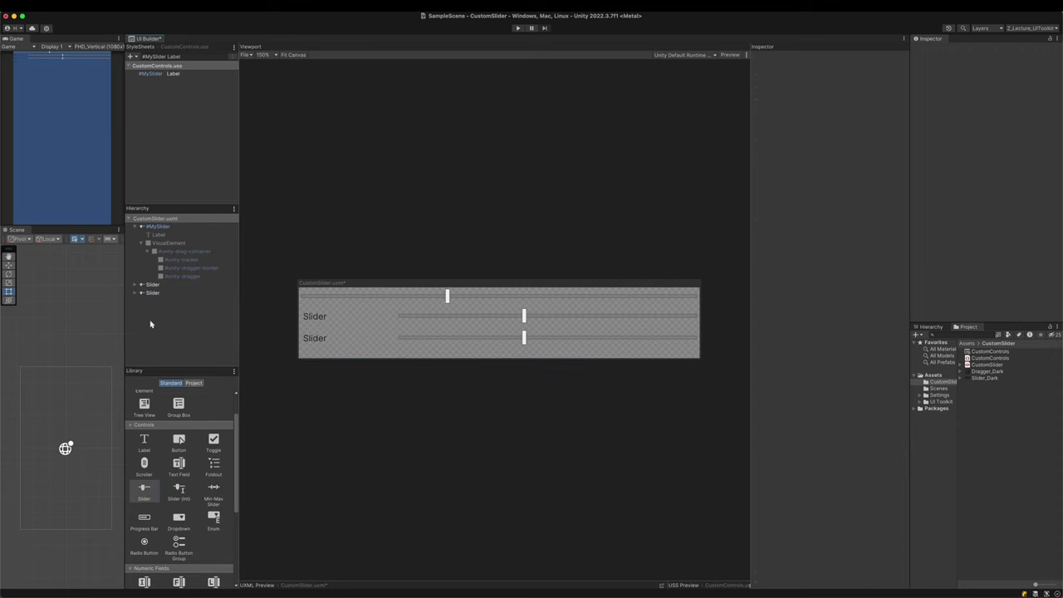
click(151, 292)
key(Delete)
click(154, 285)
key(Delete)
Check the Slider_Dark sprite's dimensions and set the MySlider element's width to 100% and height to 80 px.
click(984, 378)
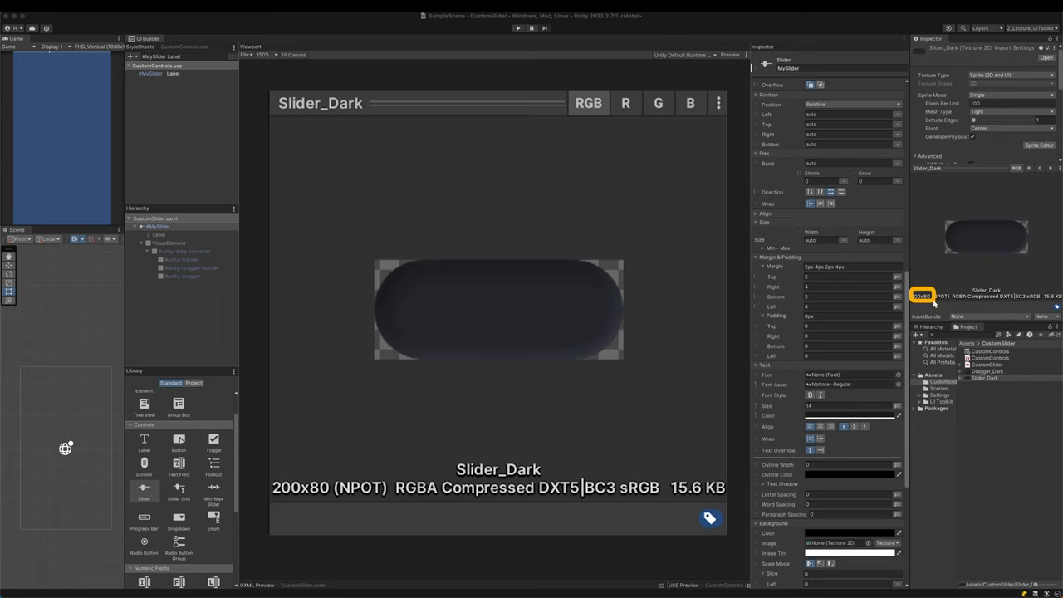
drag(950, 230, 1033, 262)
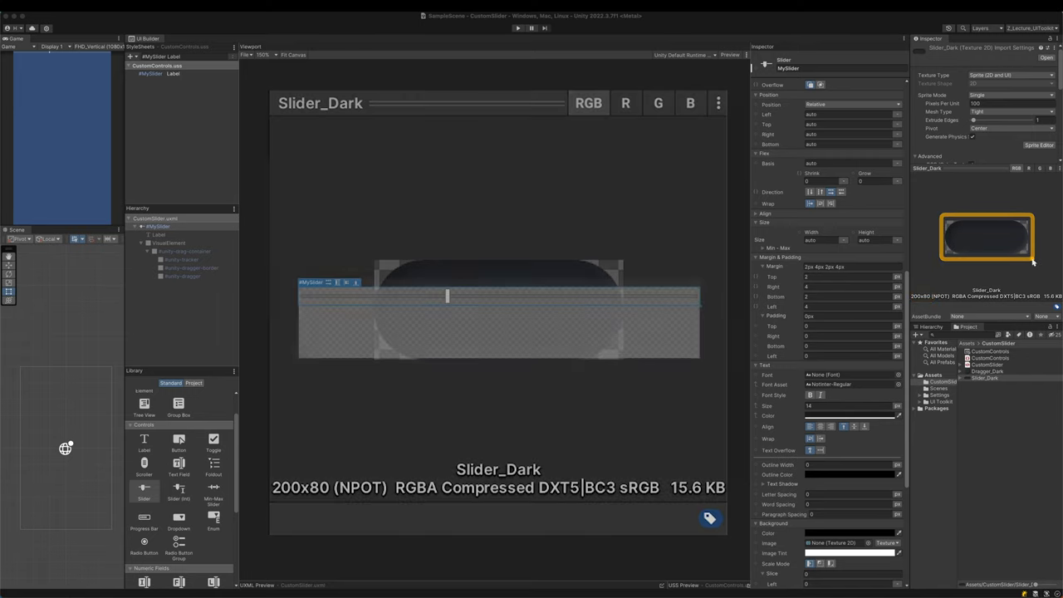
key(Escape)
click(154, 226)
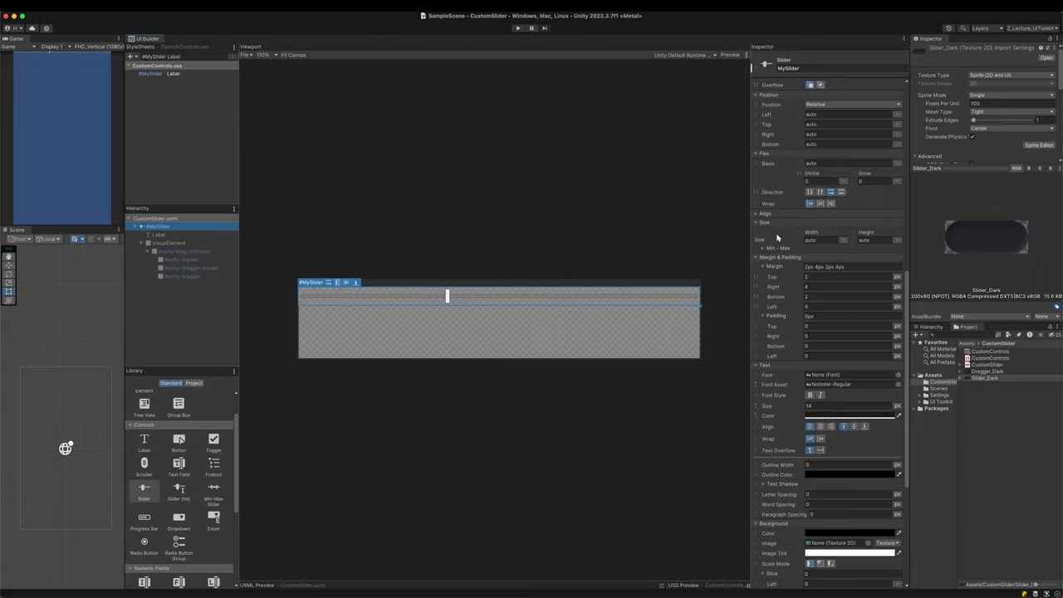
click(811, 240)
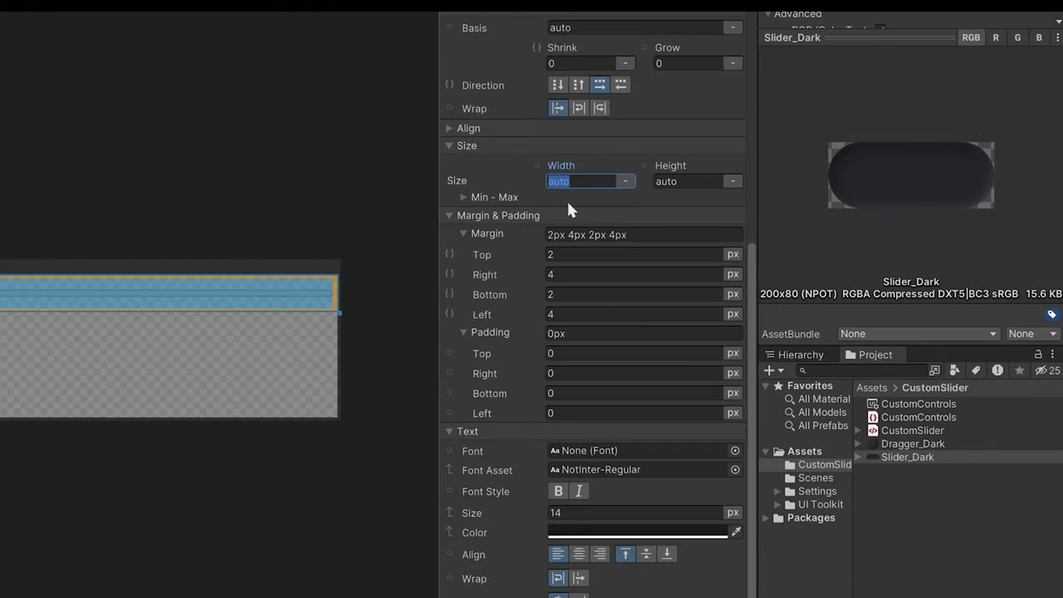
text(100%)
key(Return)
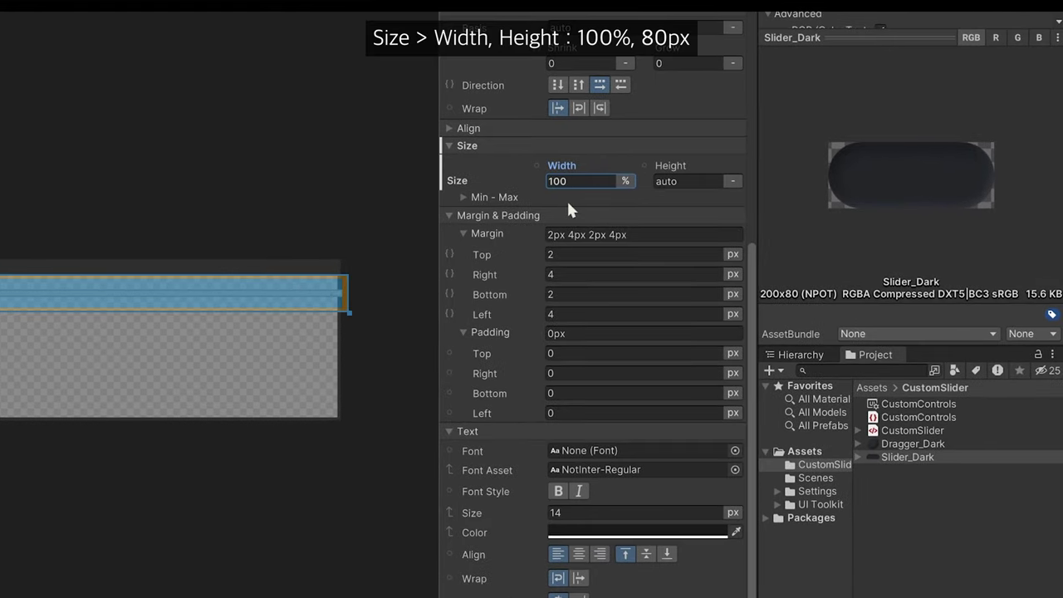
click(678, 179)
text(80)
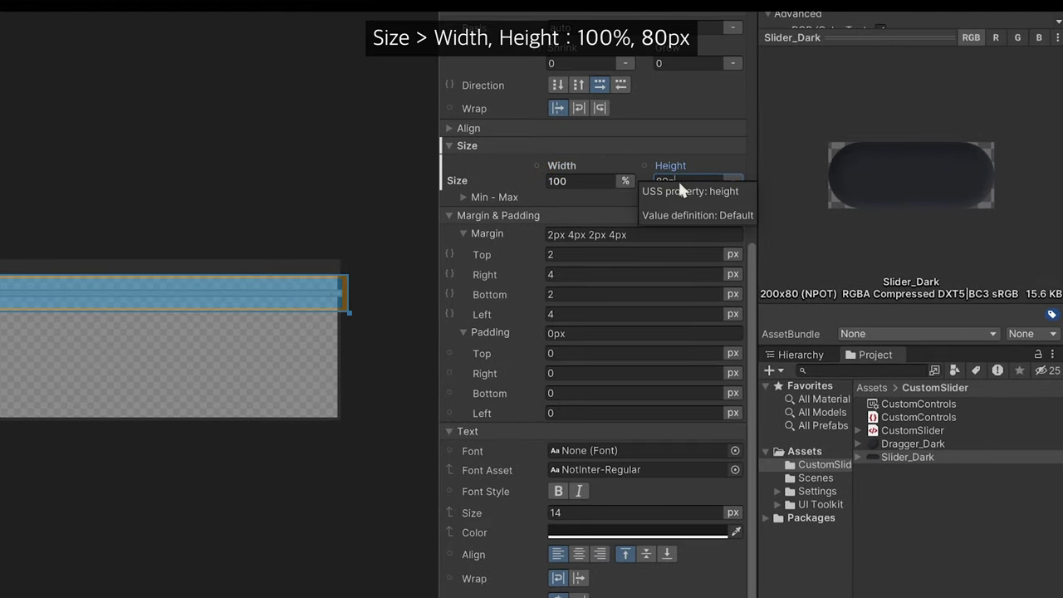
key(Return)
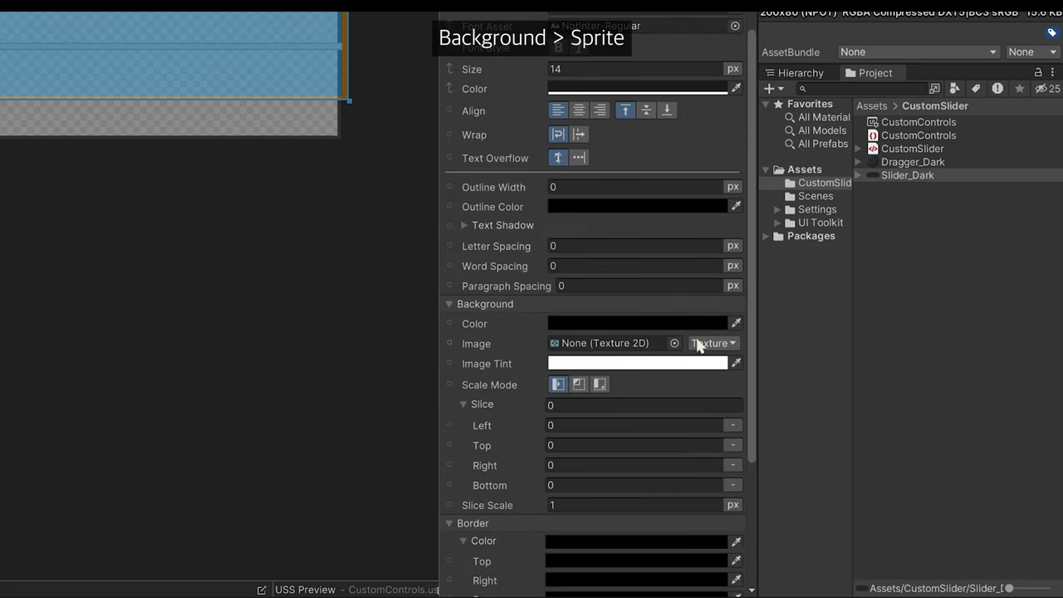
Switch MySlider's background image type to Sprite and assign the Slider_Dark sprite.
click(712, 343)
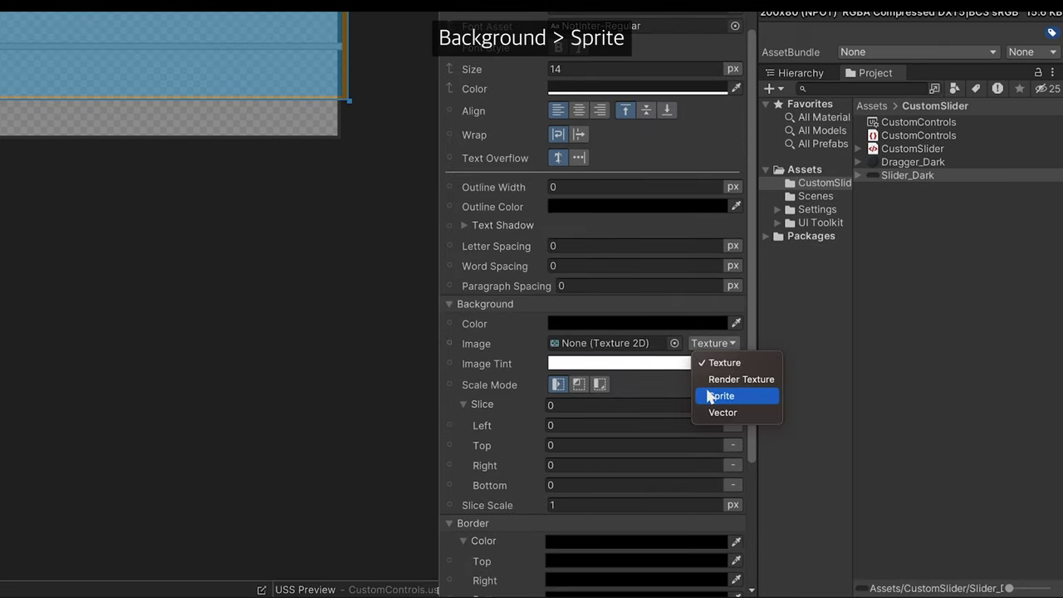
click(719, 396)
click(858, 175)
drag(890, 188, 598, 345)
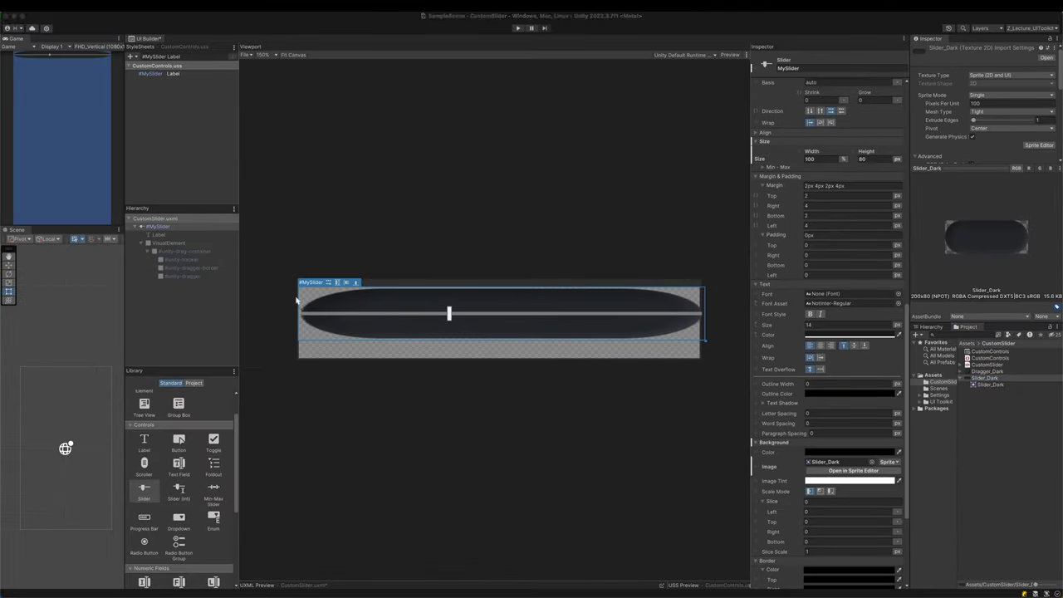
Set the Slider_Dark sprite's left and right borders to 40 in the Sprite Editor, apply the change and close the editor.
click(852, 470)
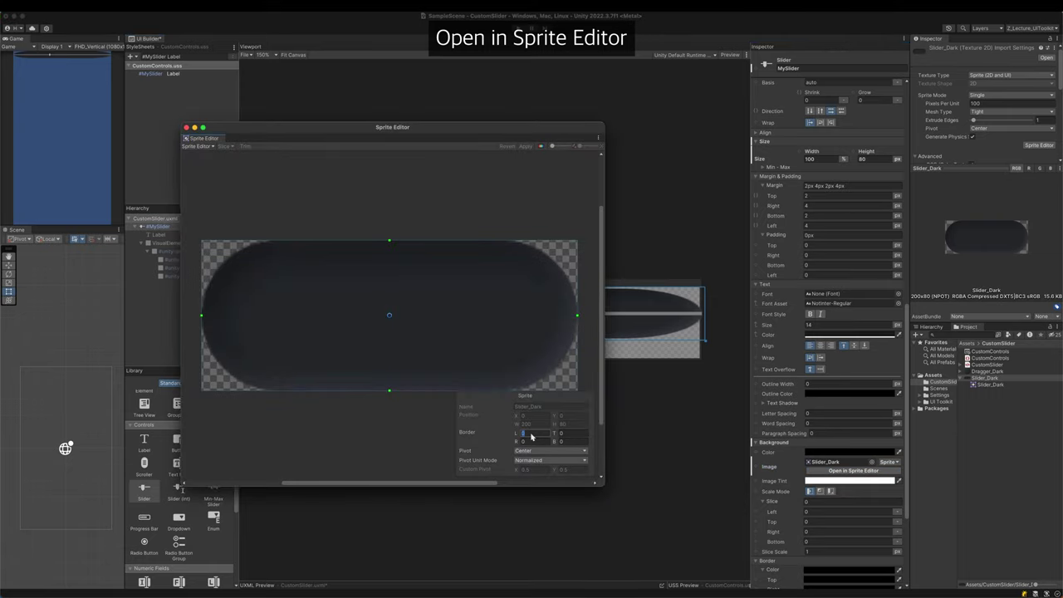
text(40)
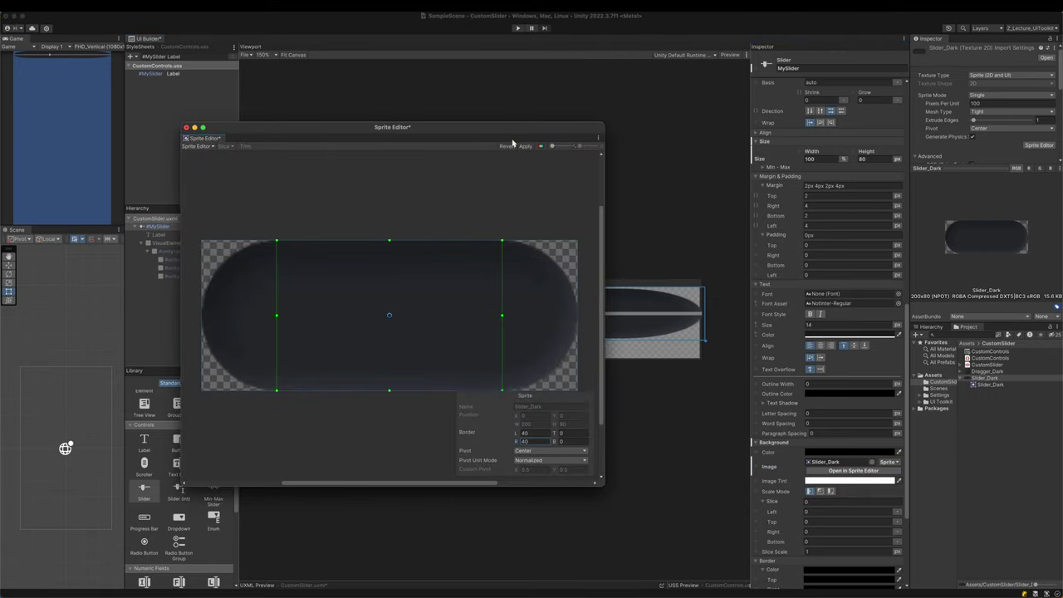
click(523, 147)
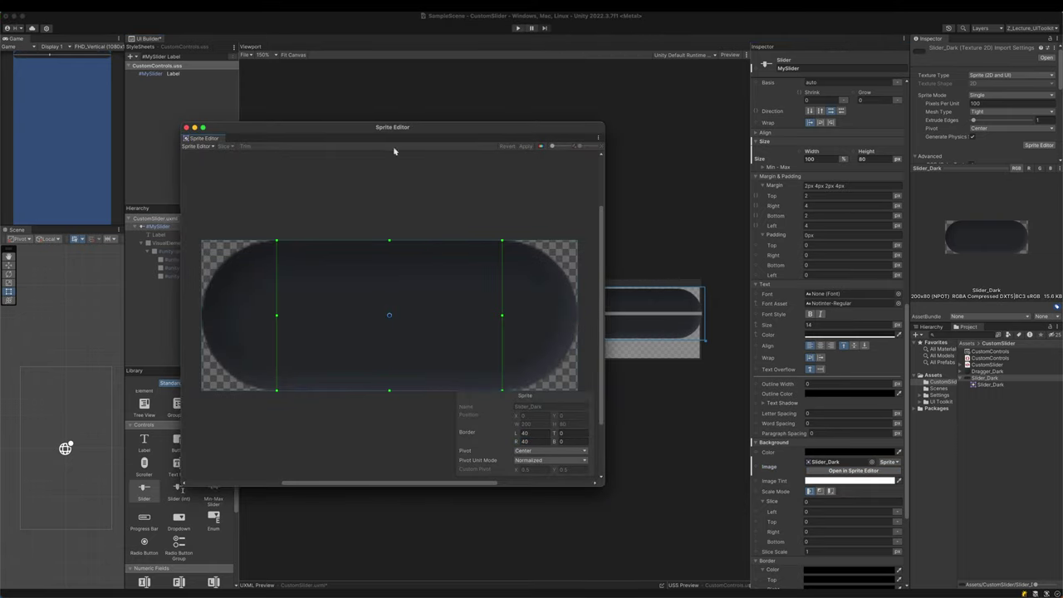
click(186, 128)
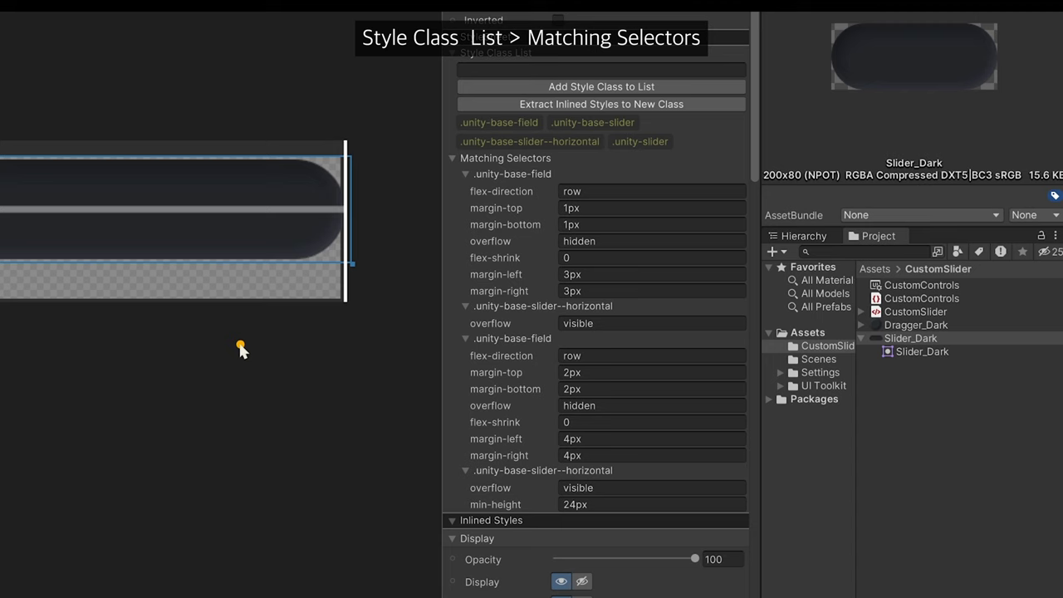
Review MySlider's matching selectors and inherited margins, and set its margin to 0 on all sides.
drag(442, 151, 642, 522)
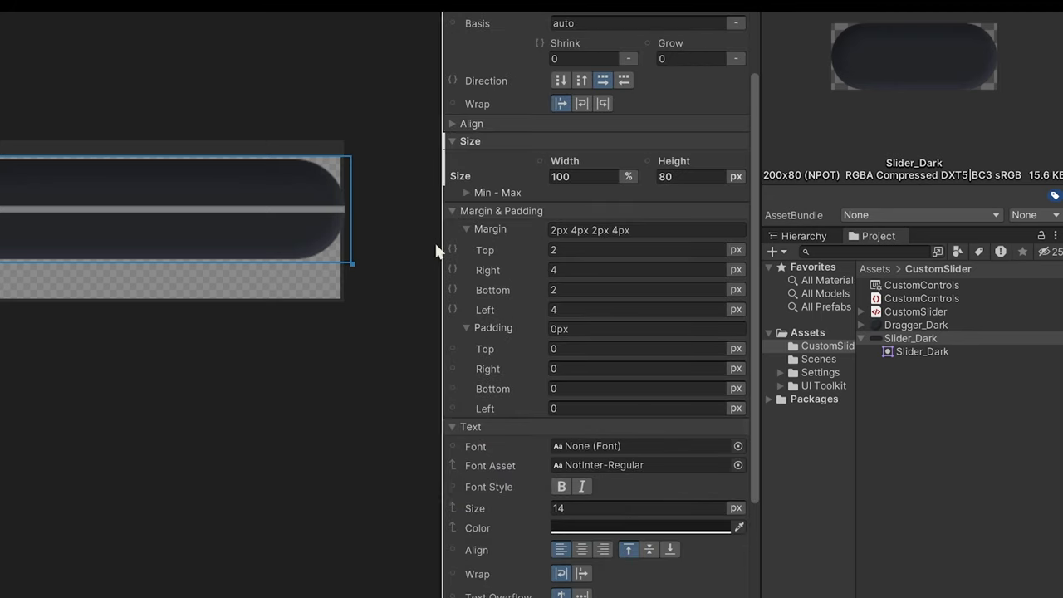
mouse_move(434, 241)
mouse_down()
mouse_move(458, 308)
mouse_move(475, 324)
mouse_up()
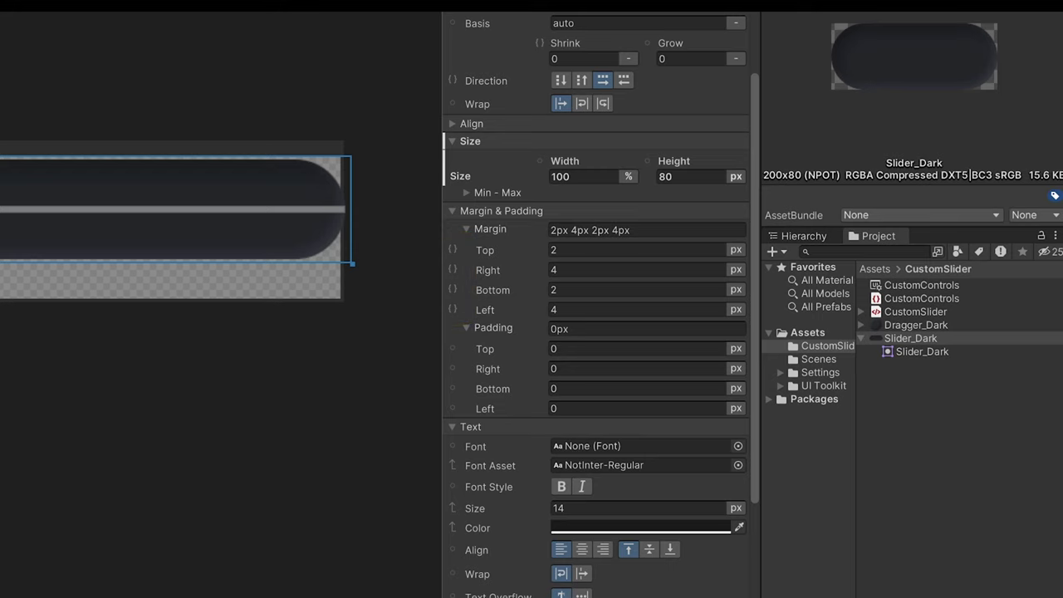
click(653, 233)
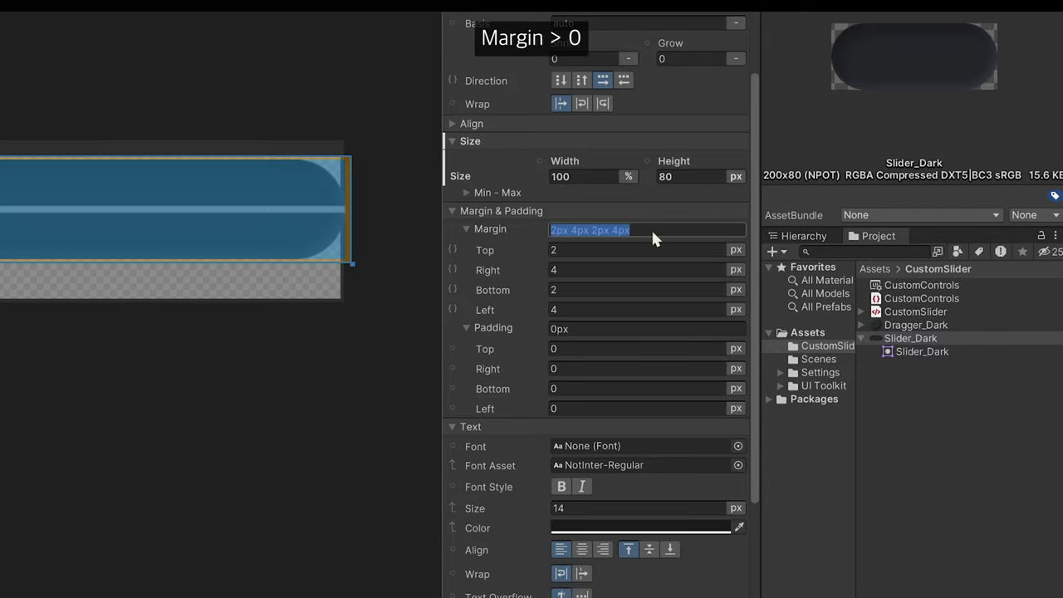
text(0)
key(Return)
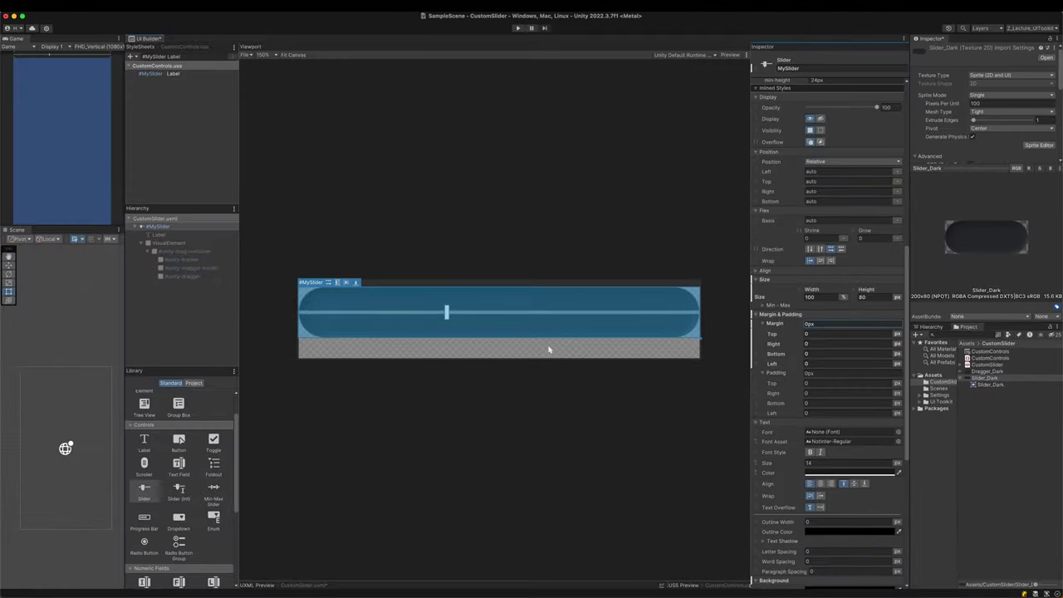
Add a "#MySlider #unity-drag-container" selector to CustomControls.uss.
click(201, 251)
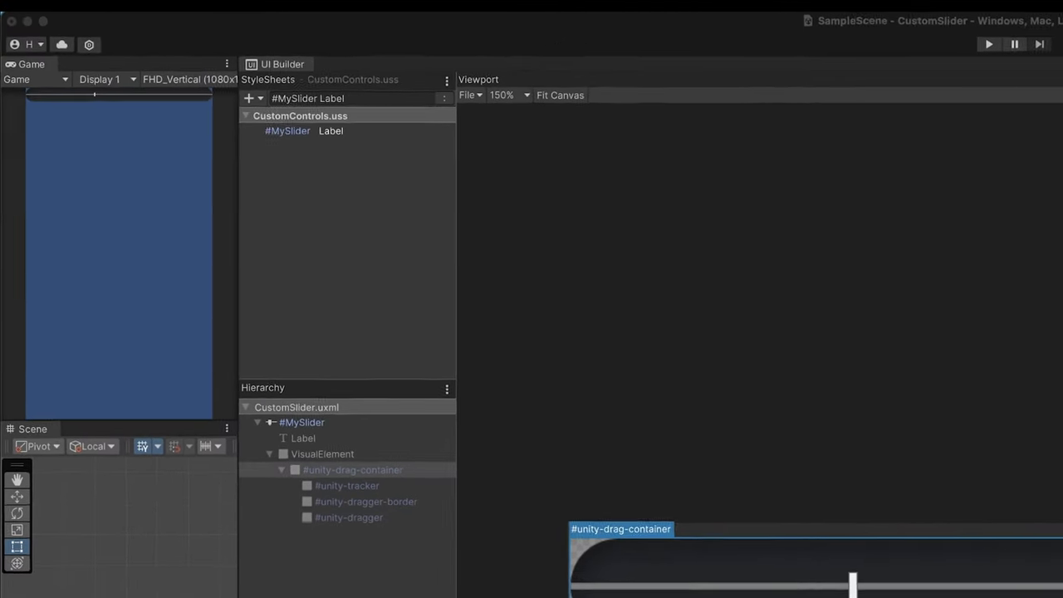
click(183, 55)
text(#)
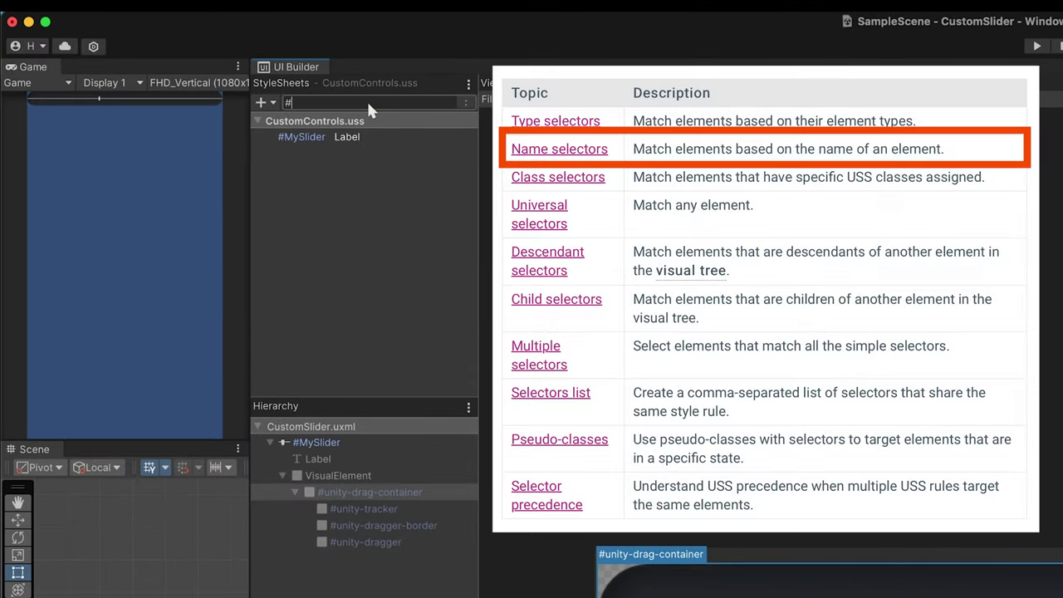
text(MySlider #unity-drag-container)
key(Return)
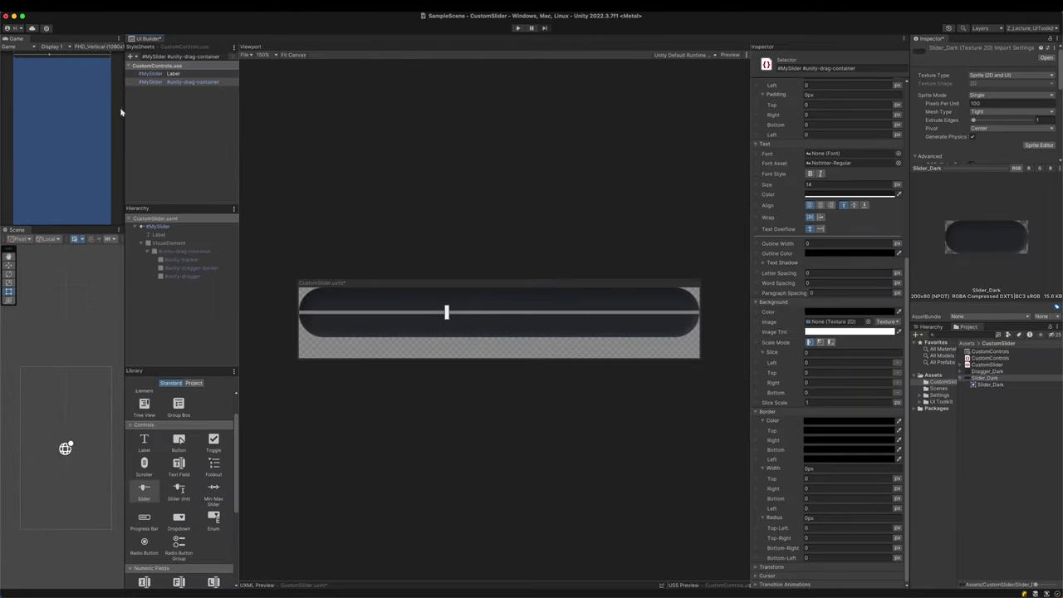
Give the #MySlider #unity-drag-container selector a dark red 9A0000 background color with alpha 1.
click(830, 312)
drag(891, 388, 909, 375)
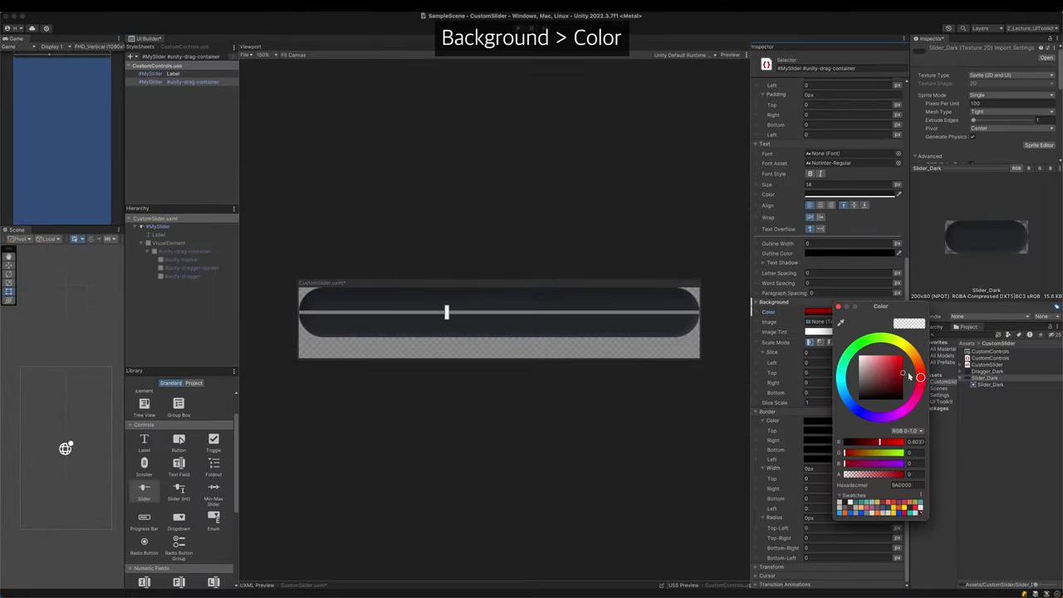
drag(864, 471, 905, 473)
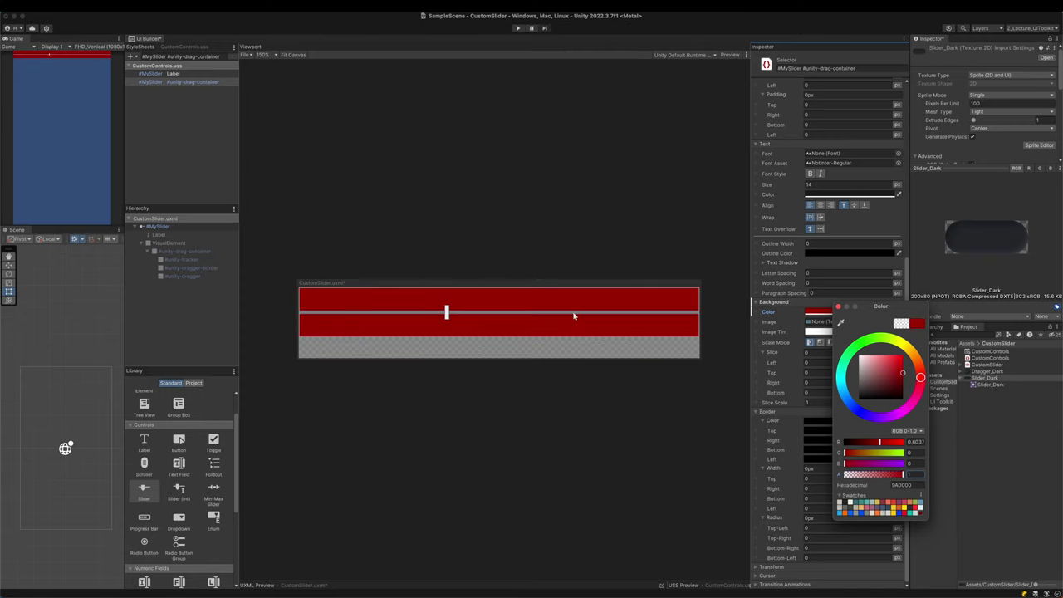
click(838, 307)
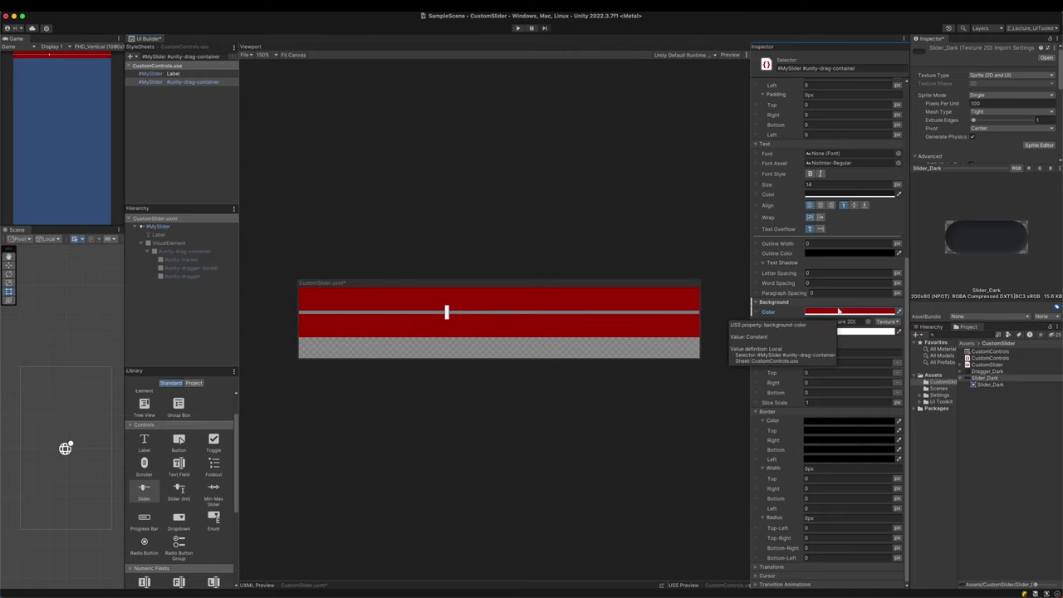
Inspect the unity-tracker element and add a "#MySlider #unity-tracker" selector to CustomControls.uss.
click(199, 260)
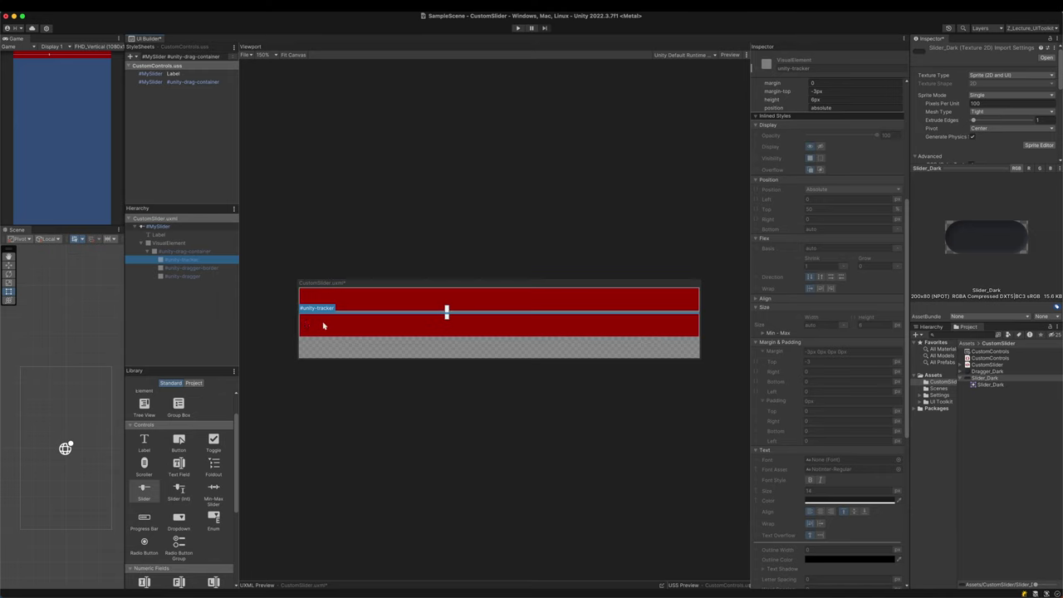
drag(337, 320, 700, 316)
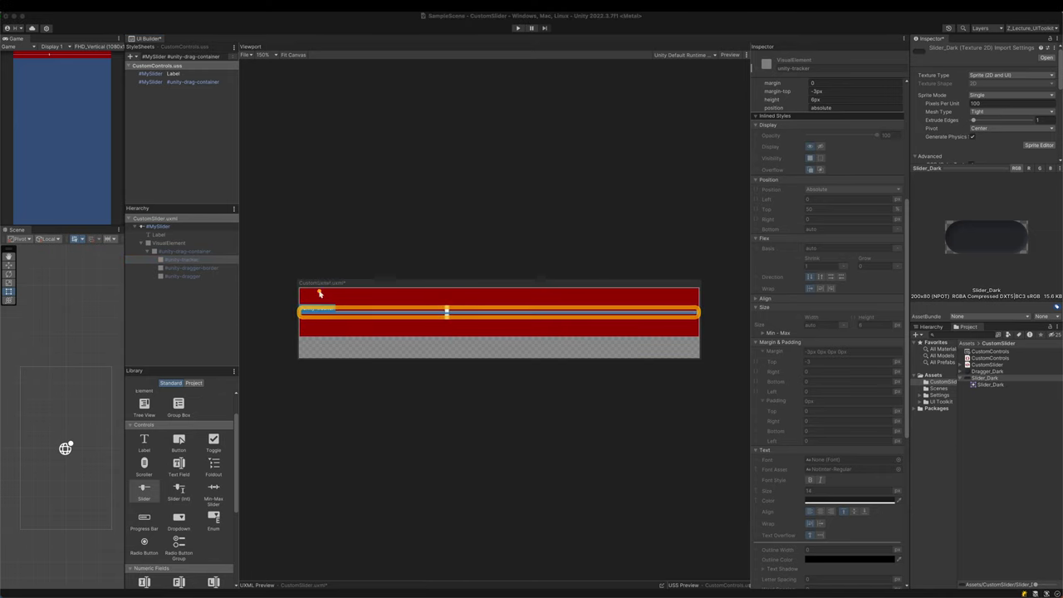
drag(299, 290, 628, 347)
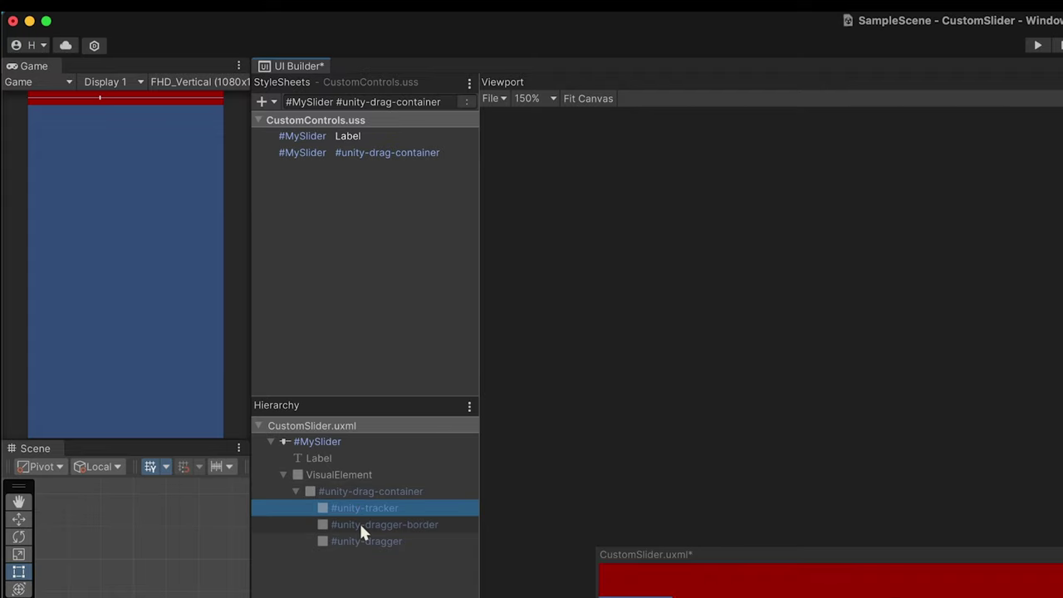
click(390, 101)
text(#MySlider #unity-tra)
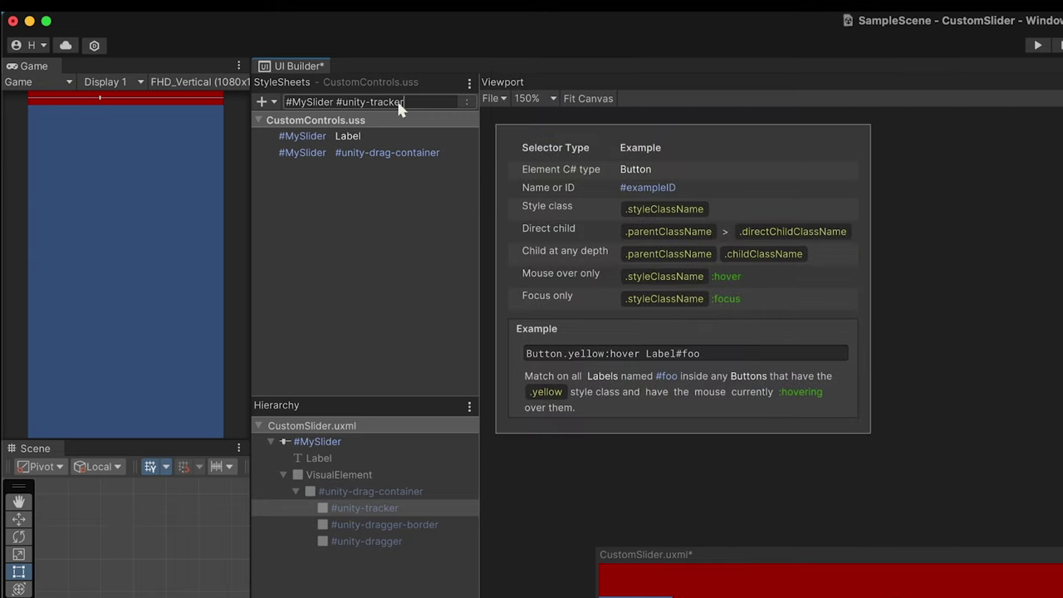
key(Return)
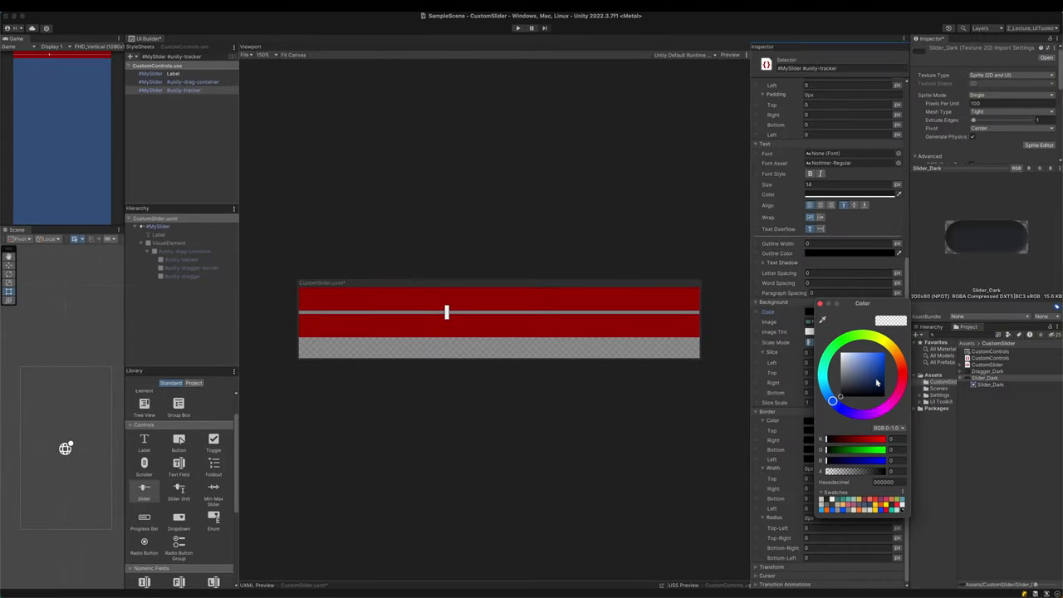
Give the #MySlider #unity-tracker selector a blue rgb(0, 79, 255) background color and set its flex Grow to 1.
drag(876, 382, 883, 355)
click(754, 301)
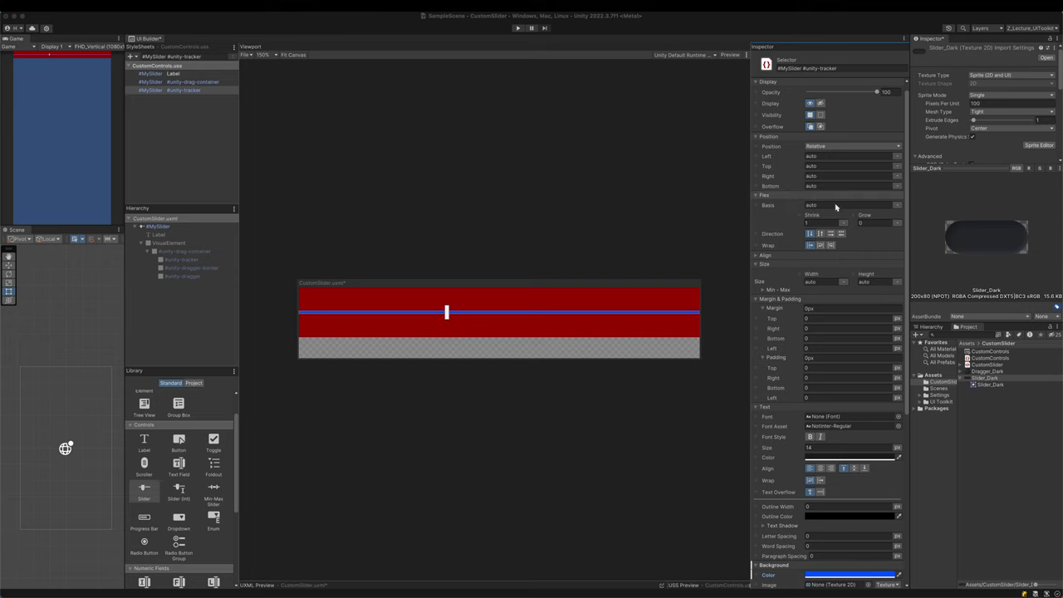
click(871, 223)
text(1)
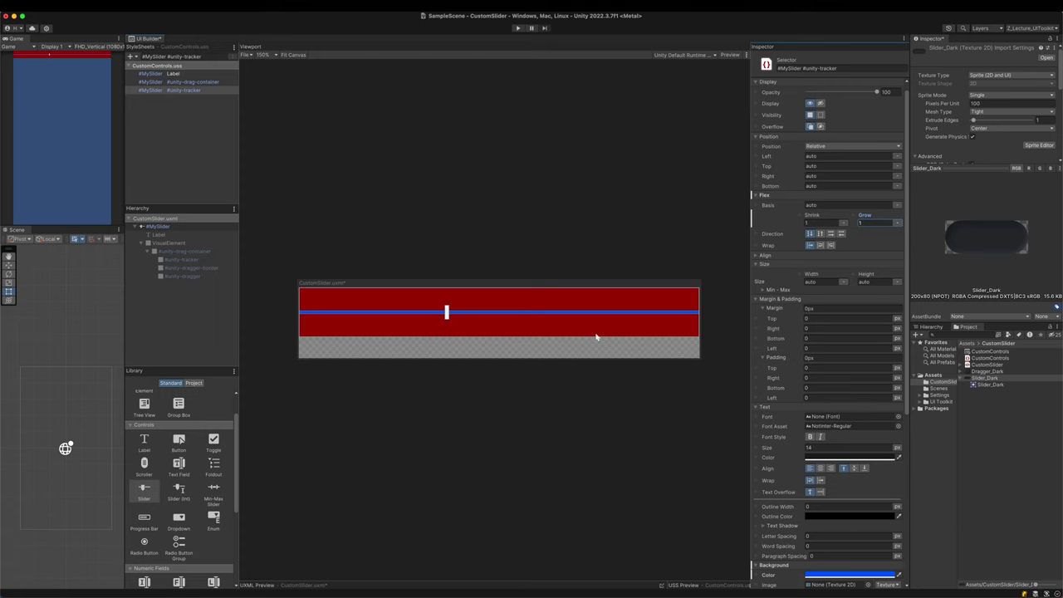
Set the #MySlider #unity-tracker selector's position to Relative and its Top offset to 0 px.
click(199, 261)
drag(754, 197, 907, 350)
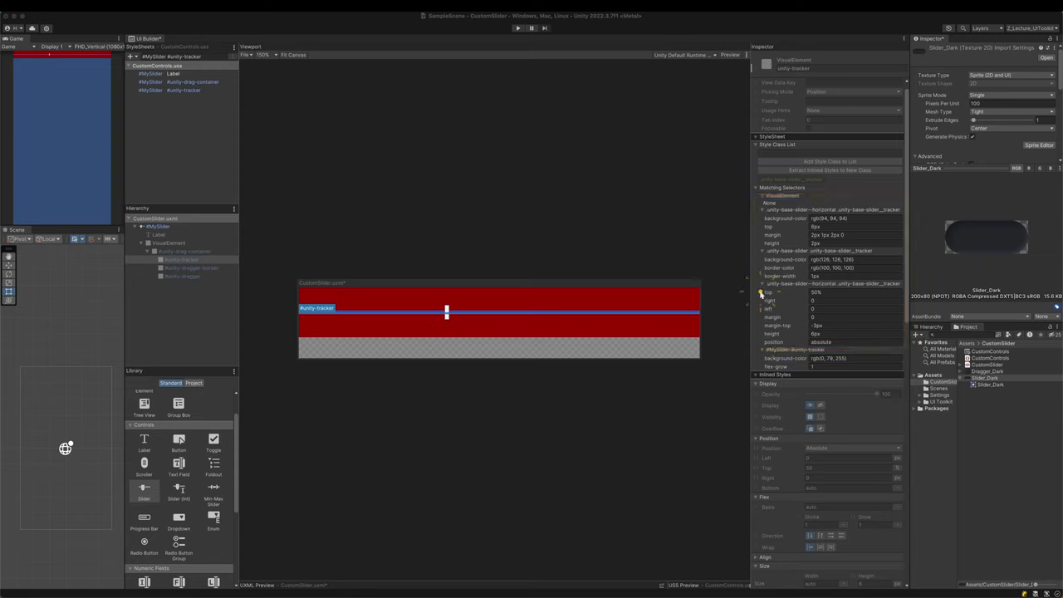
click(178, 91)
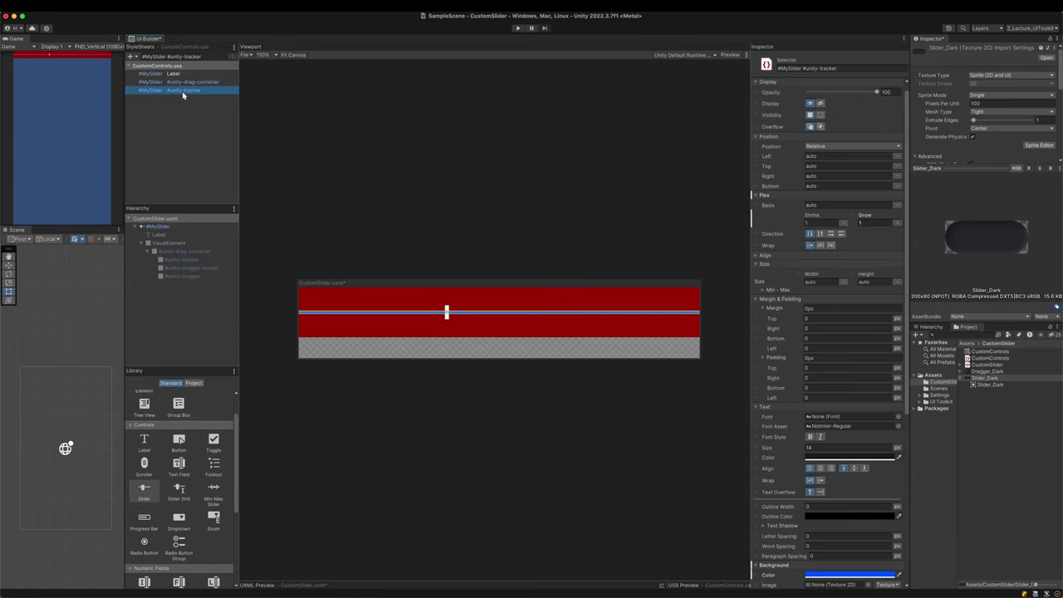
right_click(772, 148)
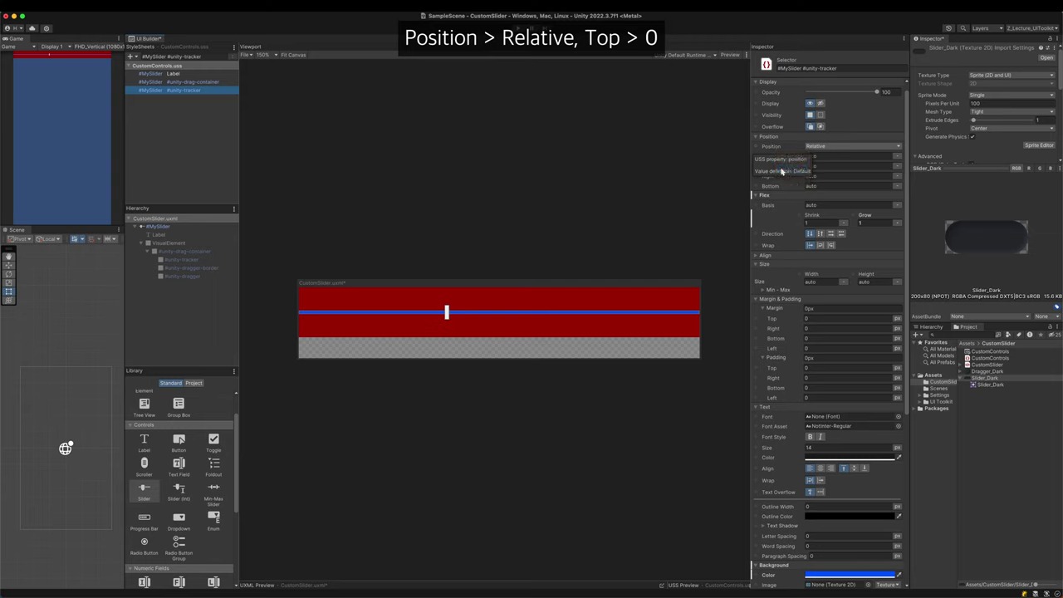
click(790, 169)
click(825, 167)
text(0)
key(Return)
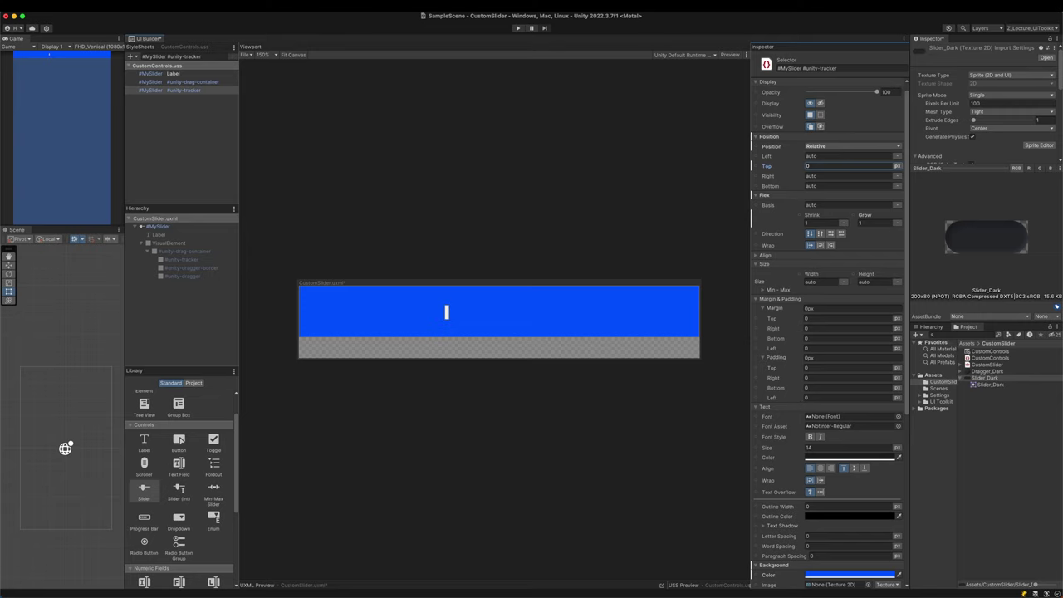
Set the border width and all margins of the #MySlider #unity-tracker selector to 0 px.
scroll(704, 311, up, 5)
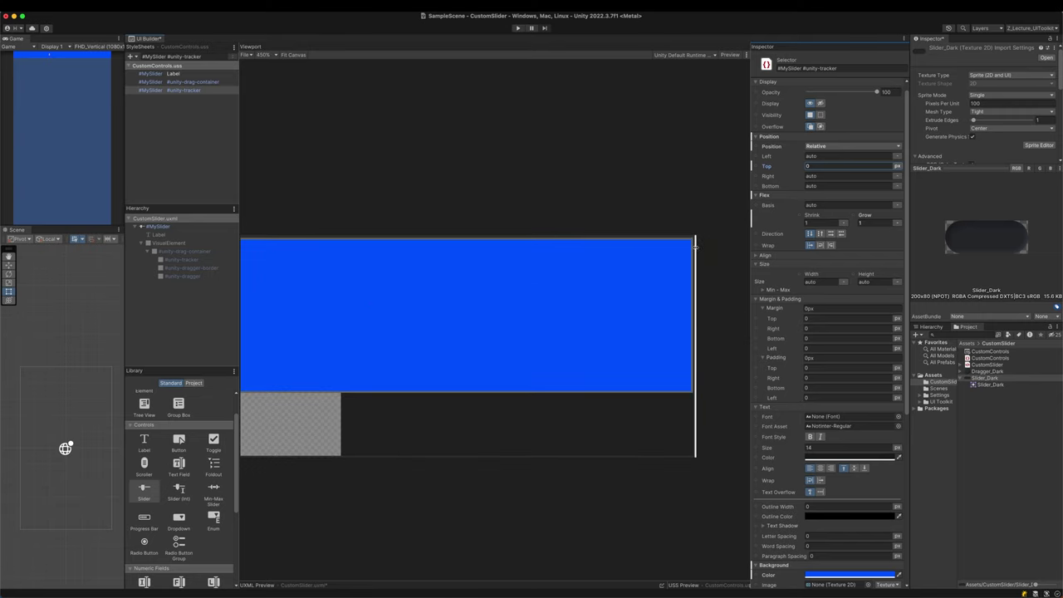
scroll(821, 487, down, 5)
click(822, 492)
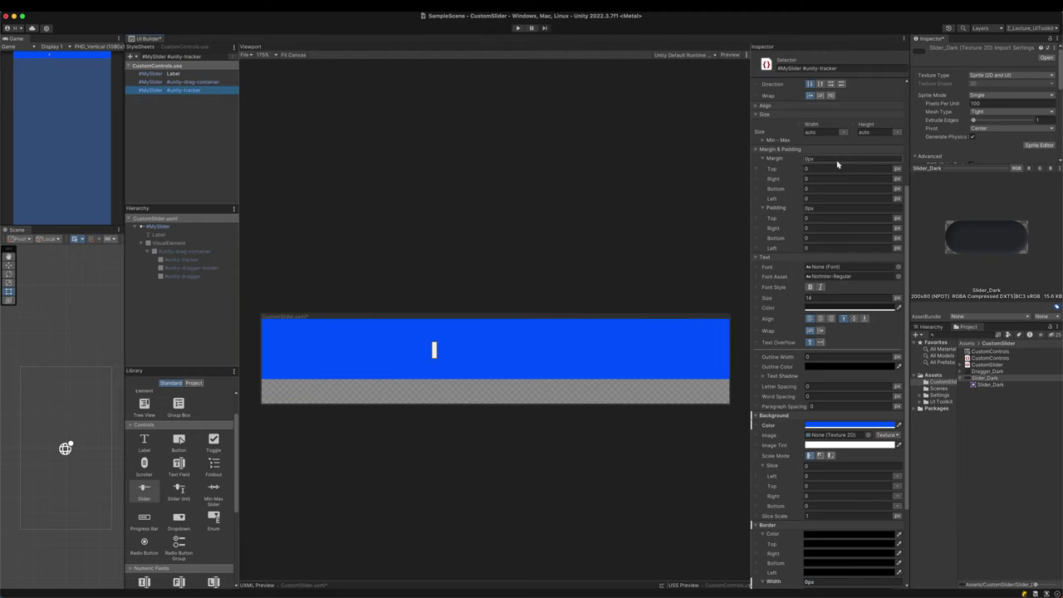
click(842, 161)
text(0)
key(Return)
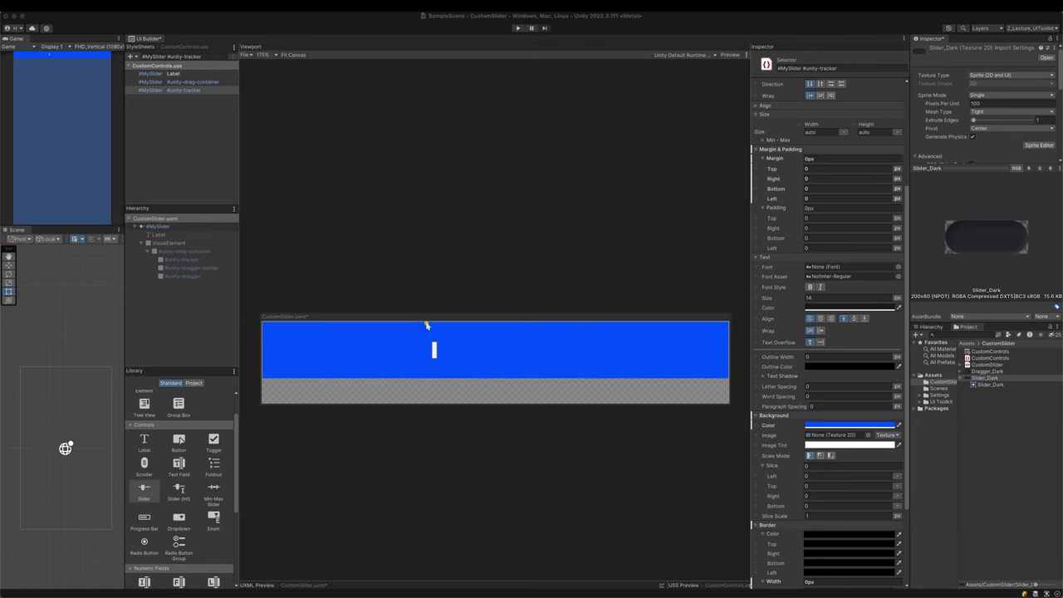
Add a "#MySlider #unity-dragger" selector to CustomControls.uss.
drag(424, 322, 444, 380)
click(158, 55)
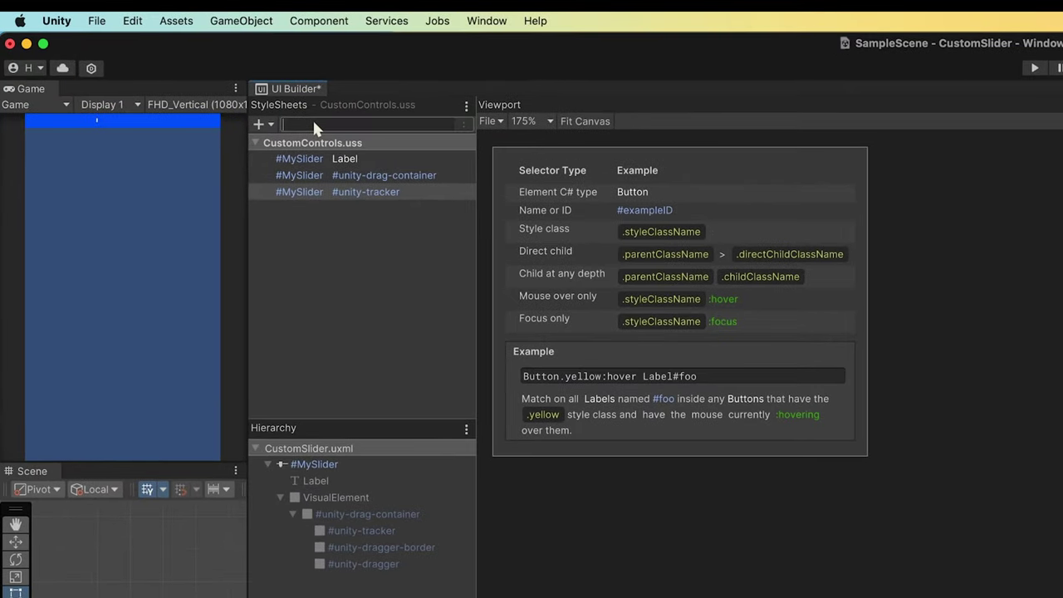
text(#MySlider #)
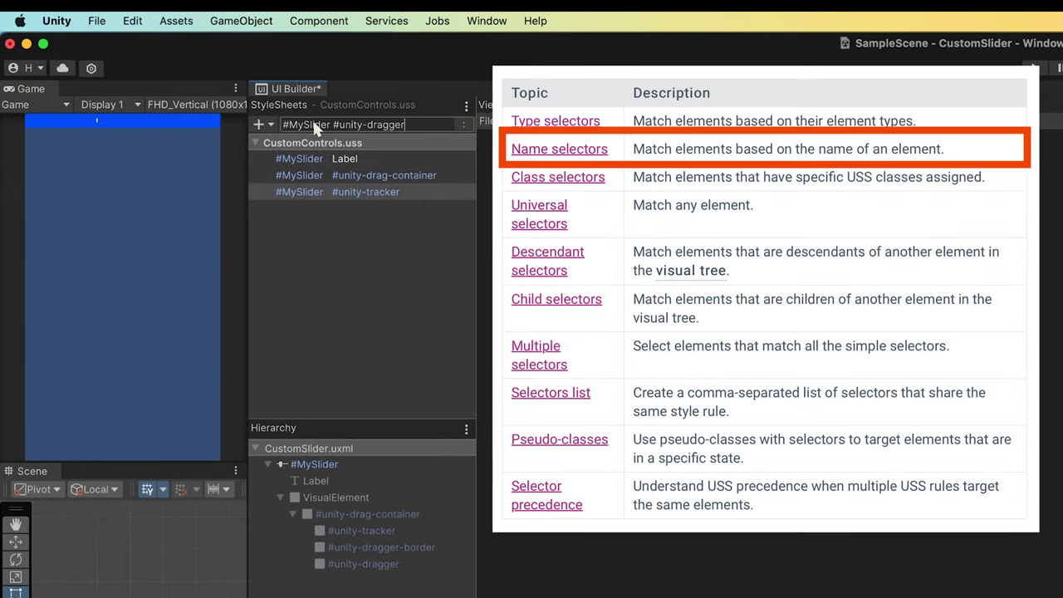
key(Return)
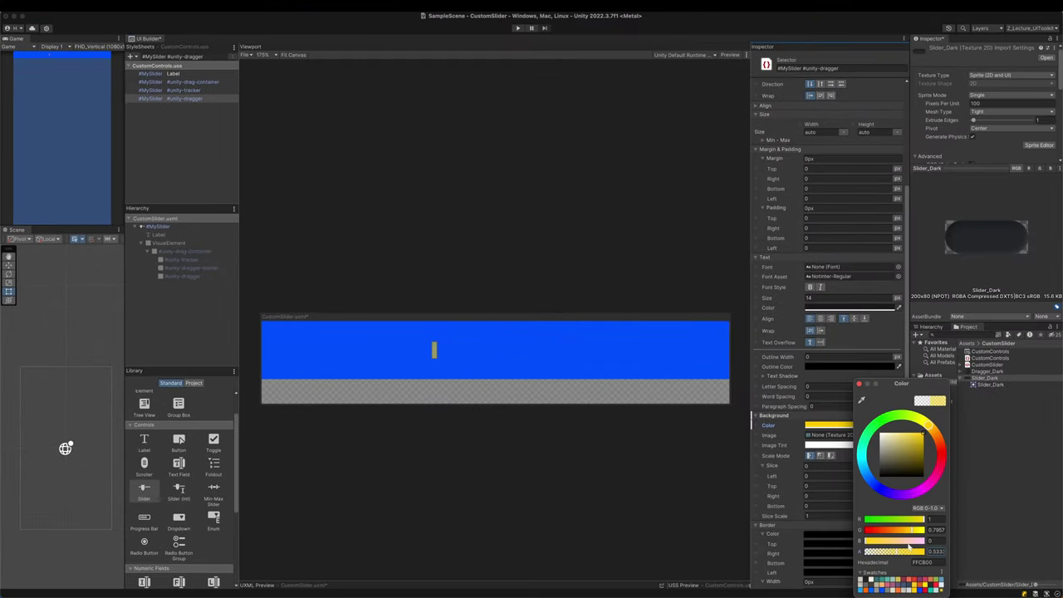
Give the #MySlider #unity-dragger selector a yellow FFCB00 background color with alpha 1 and a border width of 0.
drag(909, 551, 923, 550)
scroll(445, 347, up, 5)
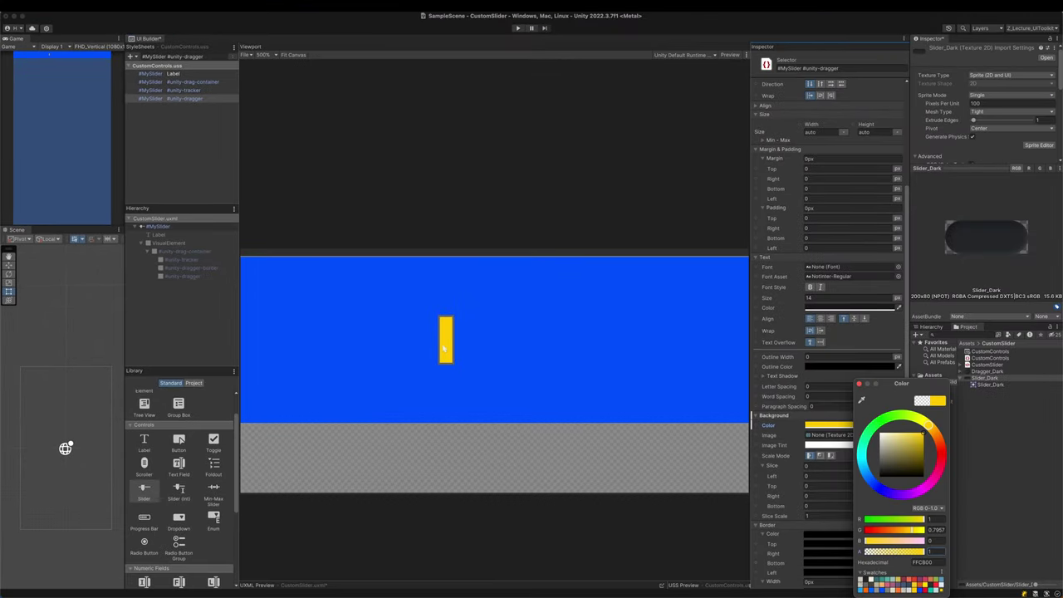
click(774, 431)
scroll(813, 465, down, 5)
text(0)
key(Return)
Set the #MySlider #unity-dragger selector's width to 20 px and its height to 100%.
scroll(821, 338, up, 10)
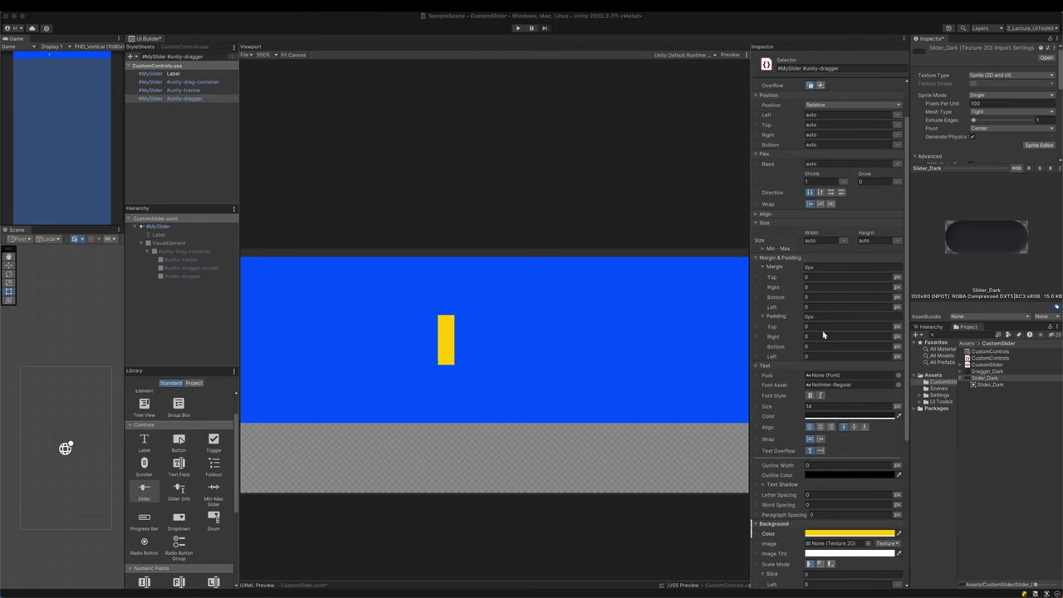
text(20)
key(Return)
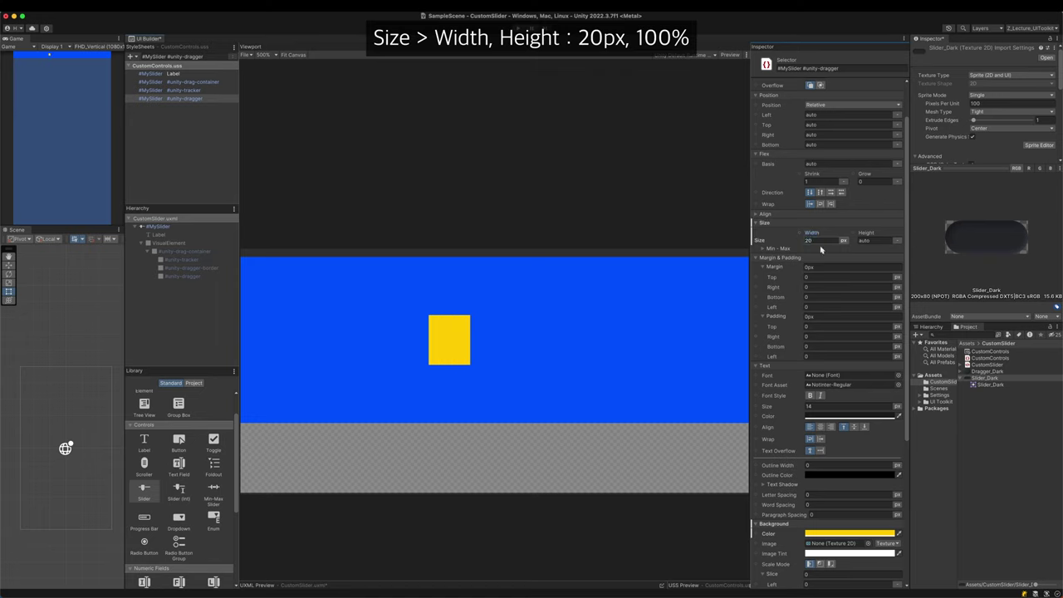
click(872, 241)
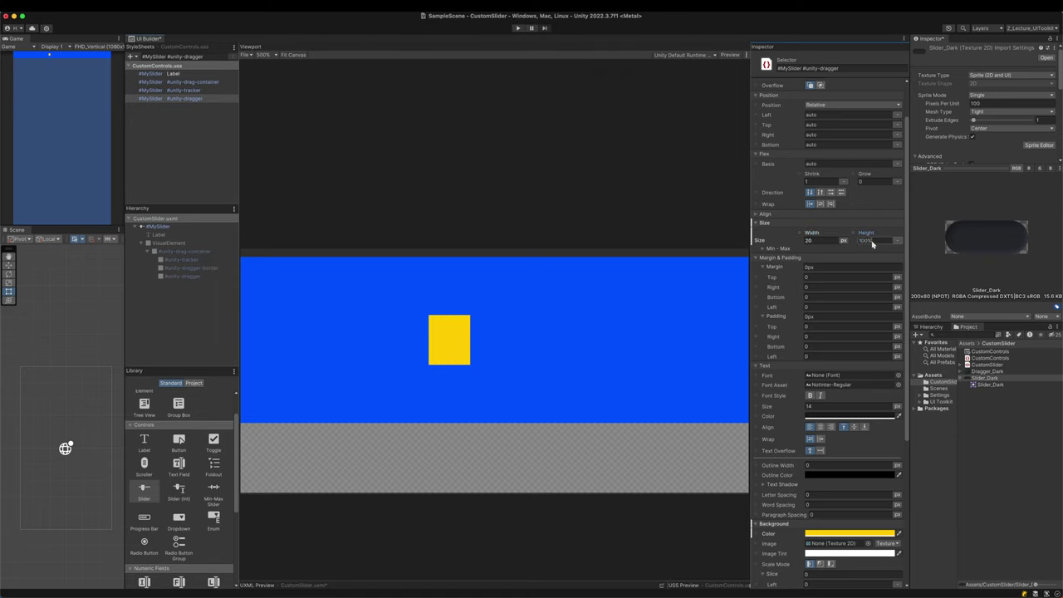
key(Return)
Set the #MySlider #unity-dragger selector's Top offset and margins to 0 px, and test the dragger in the viewport.
click(825, 127)
text(0)
key(Return)
click(812, 267)
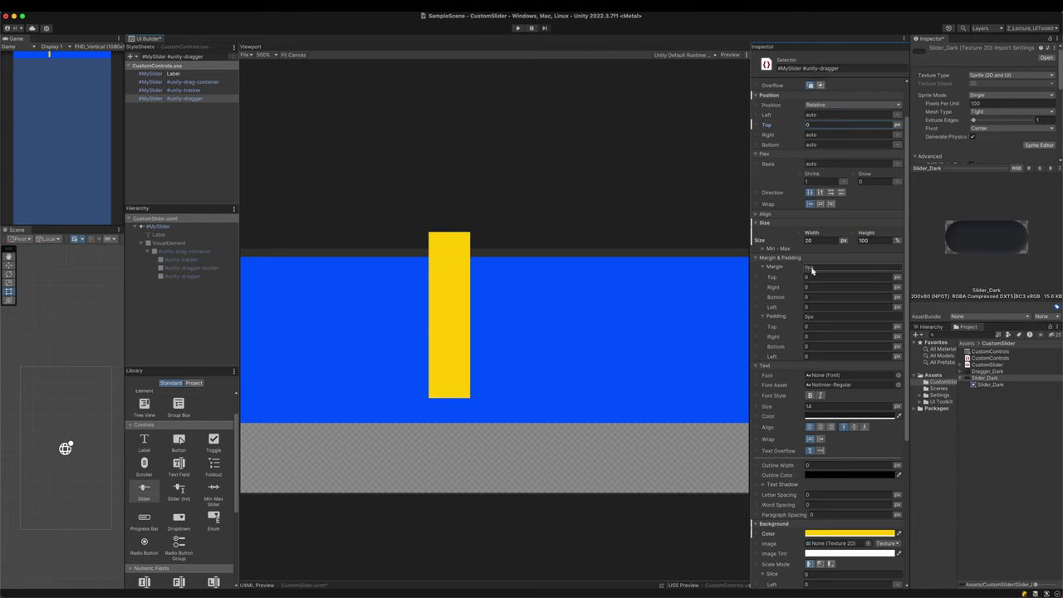
text(0)
key(Return)
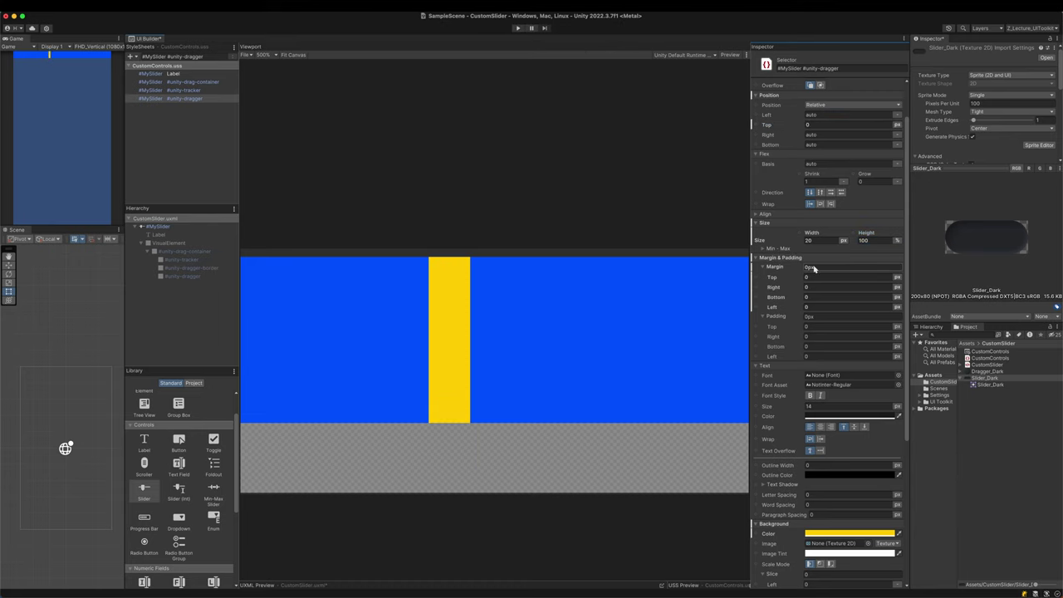
scroll(438, 271, down, 5)
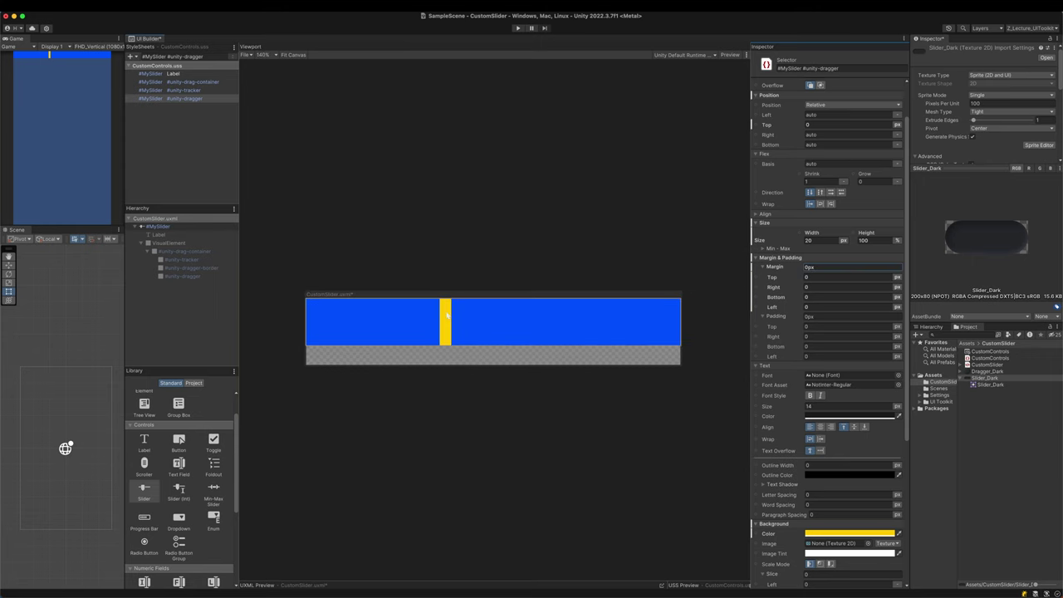
click(440, 319)
drag(799, 167, 940, 172)
Set the #MySlider #unity-drag-container selector's margins to 25 px top and bottom and 40 px left and right.
click(183, 82)
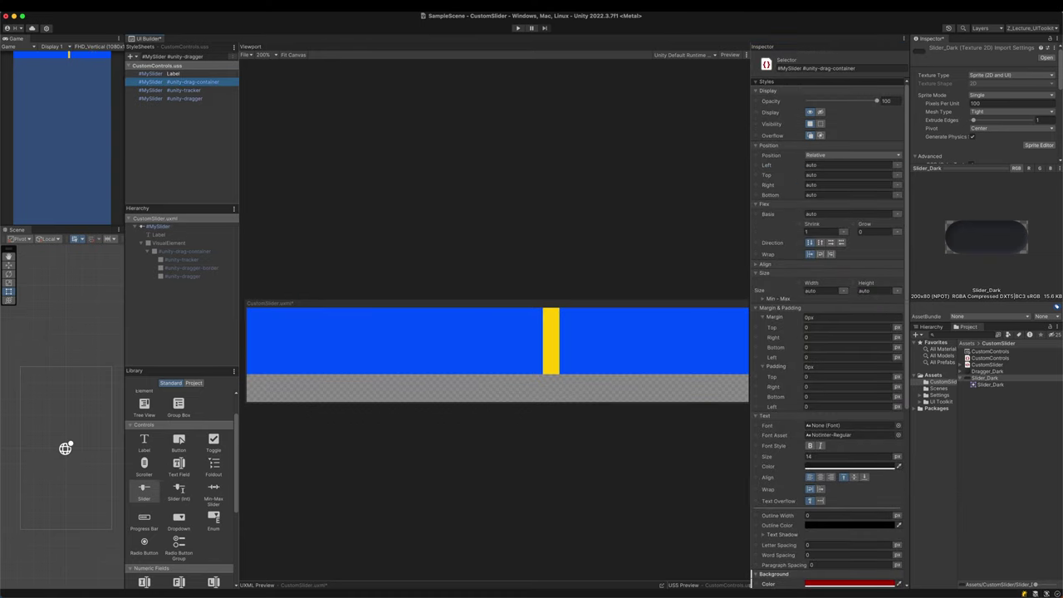
click(809, 328)
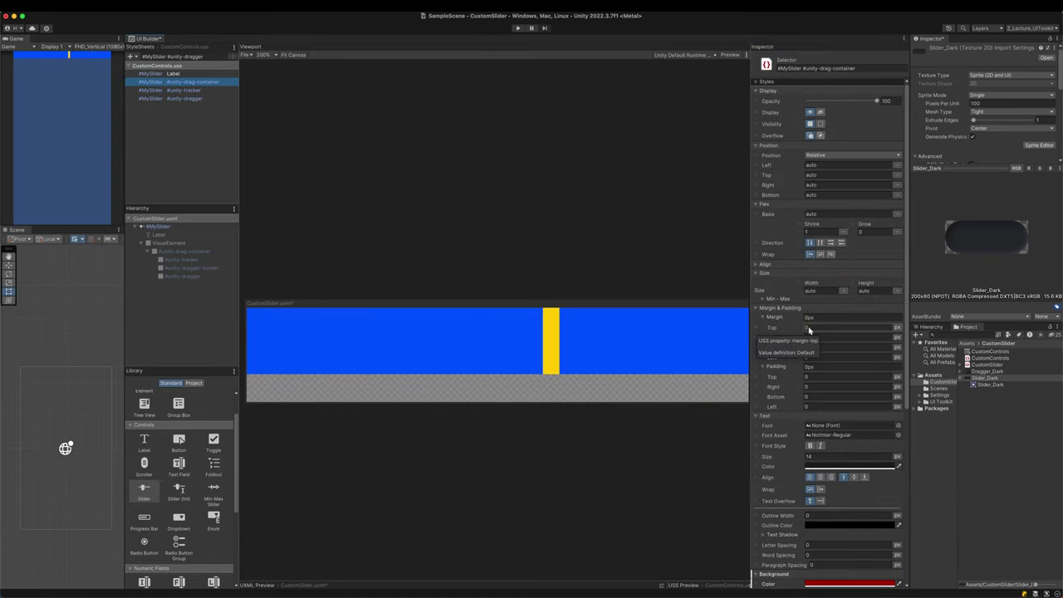
text(25)
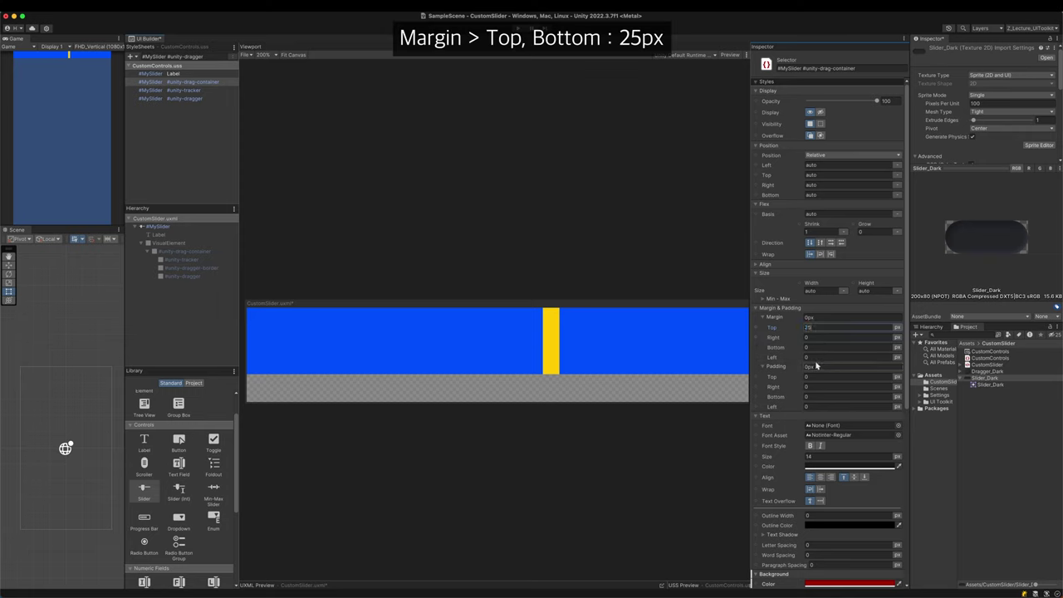
click(814, 347)
text(25)
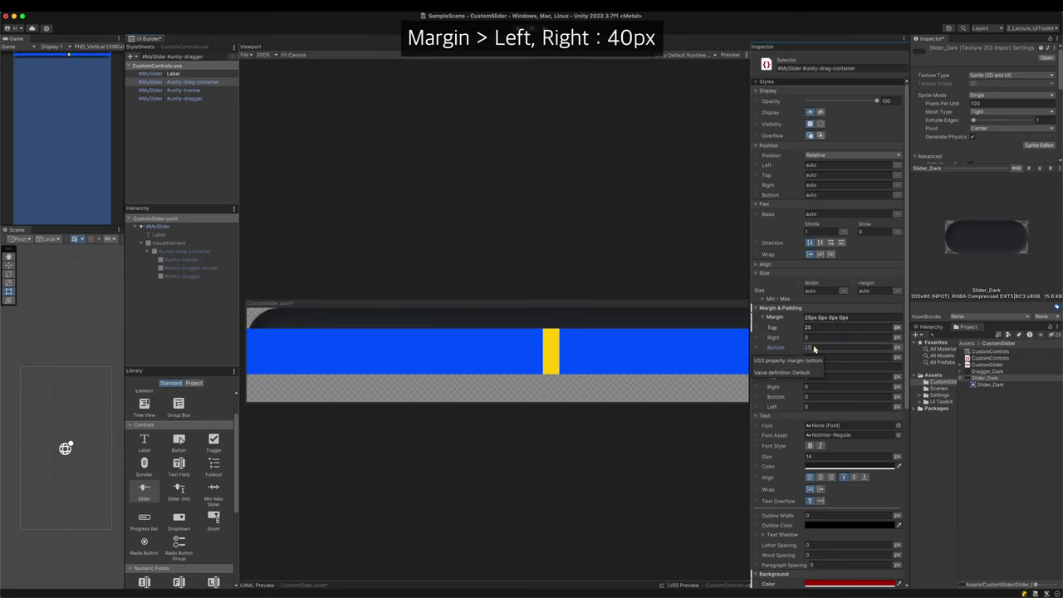
key(Return)
click(813, 338)
text(40)
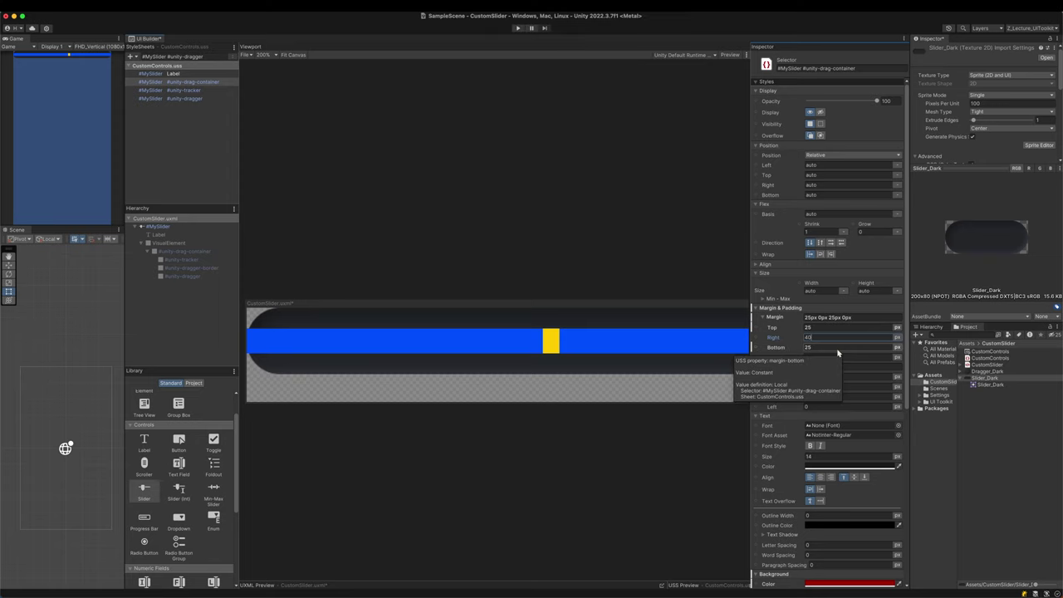
click(810, 357)
text(40)
key(Return)
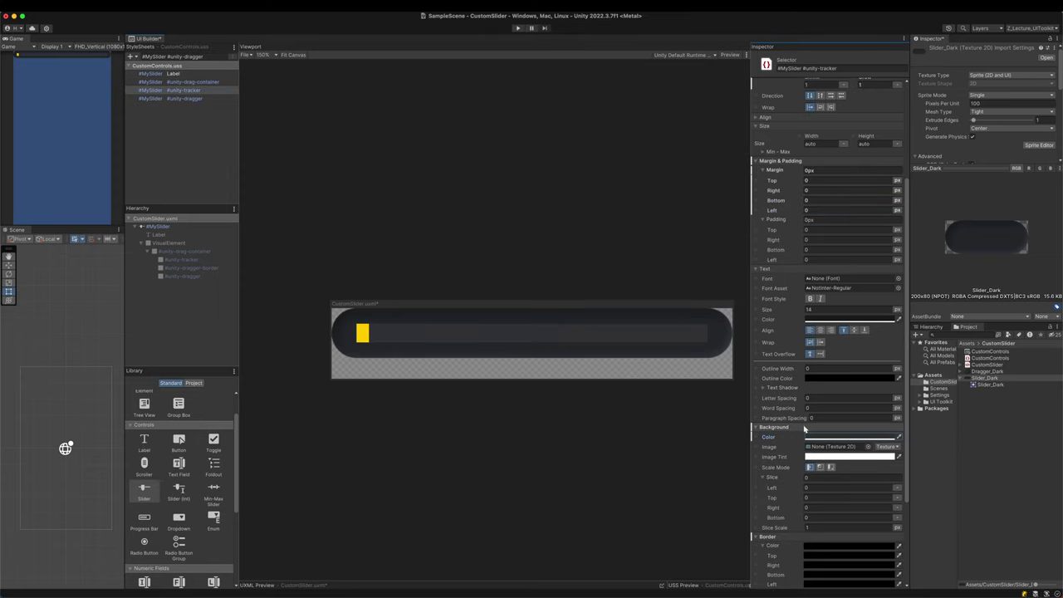
Darken the background color of the #MySlider #unity-tracker selector to a near-black shade.
click(822, 436)
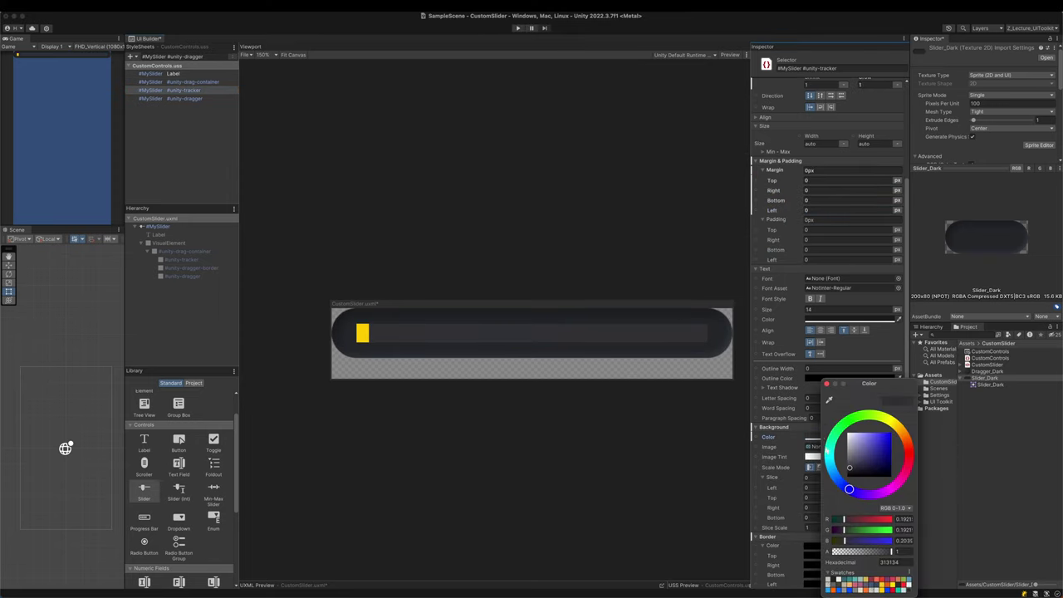
drag(852, 469, 851, 473)
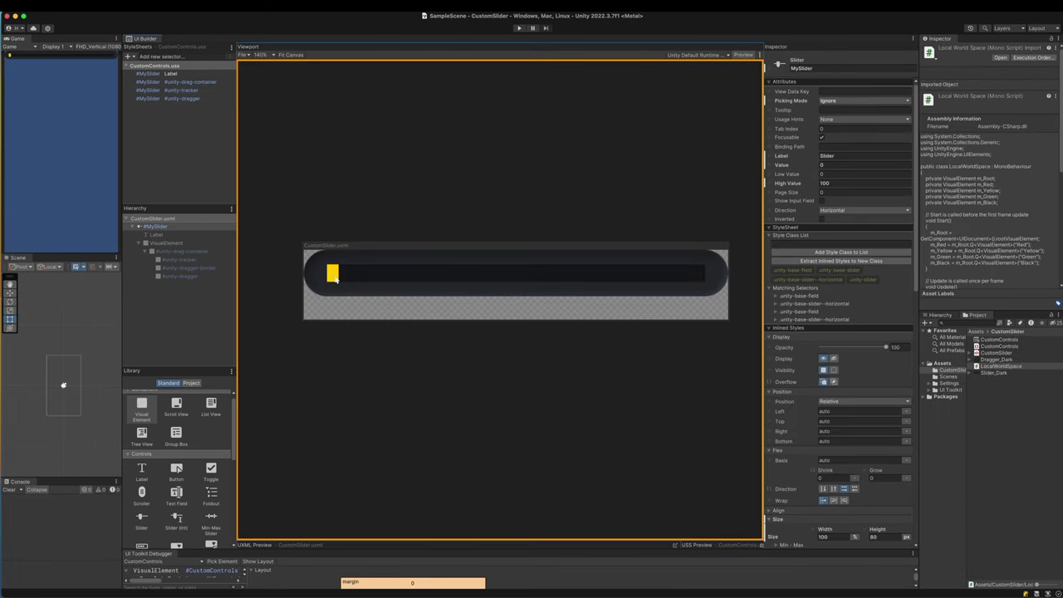
Test the slider in the preview by moving its yellow dragger along the track.
drag(336, 279, 519, 285)
drag(331, 264, 511, 285)
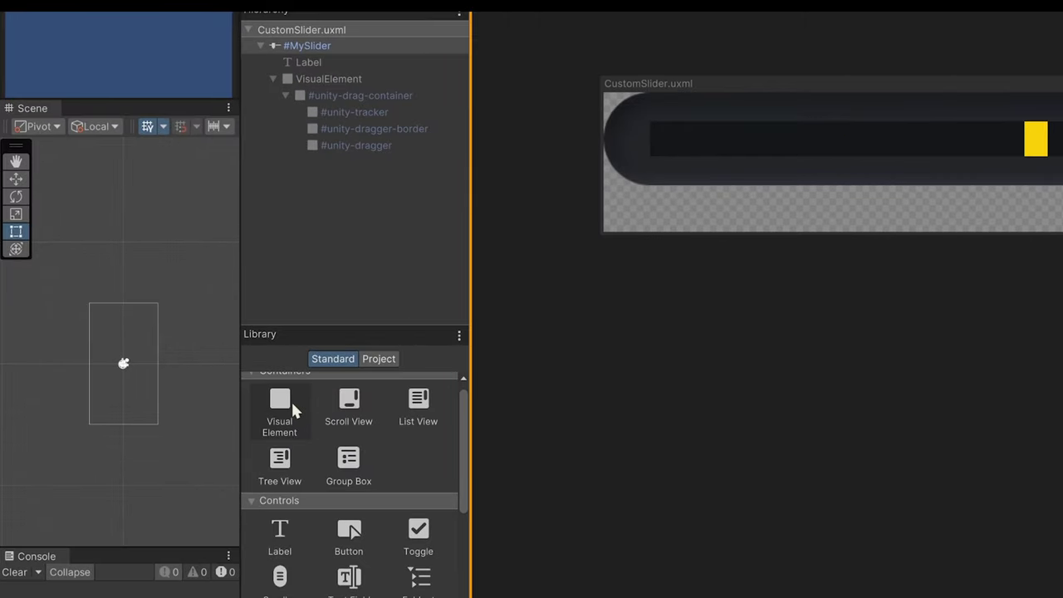
Try to add a Visual Element to the MySlider hierarchy beneath its dragger.
drag(291, 399, 349, 209)
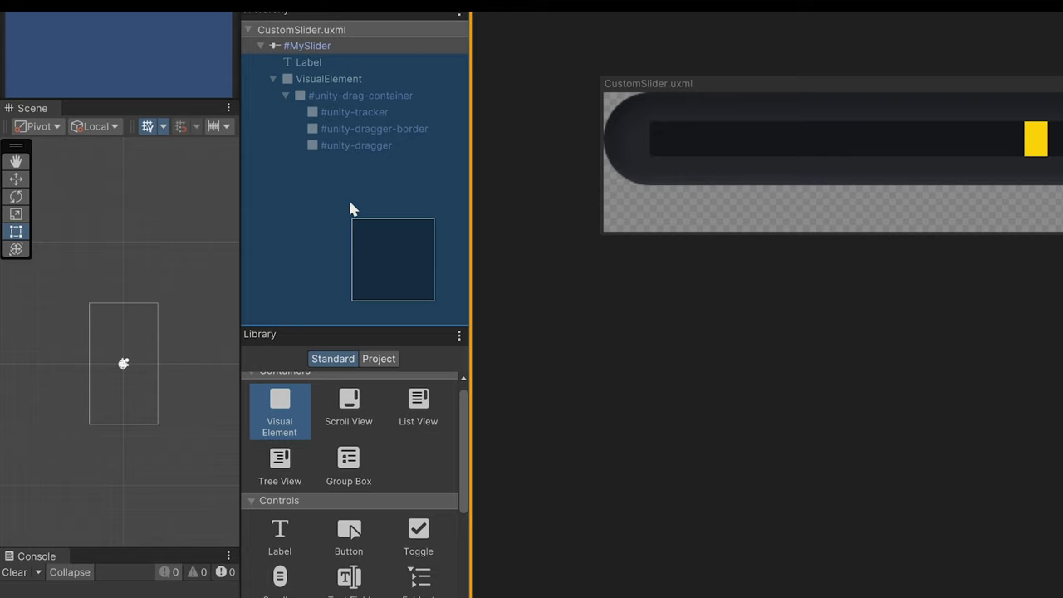
drag(349, 209, 346, 202)
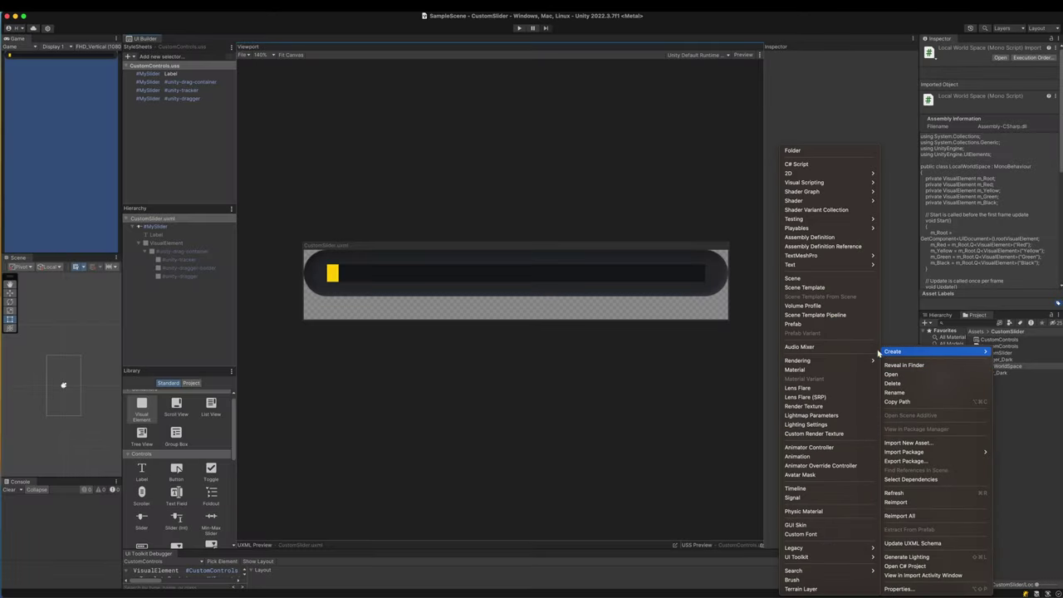
Create a C# script named CustomSlider in the CustomSlider folder and open it in Visual Studio Code.
click(801, 167)
text(C)
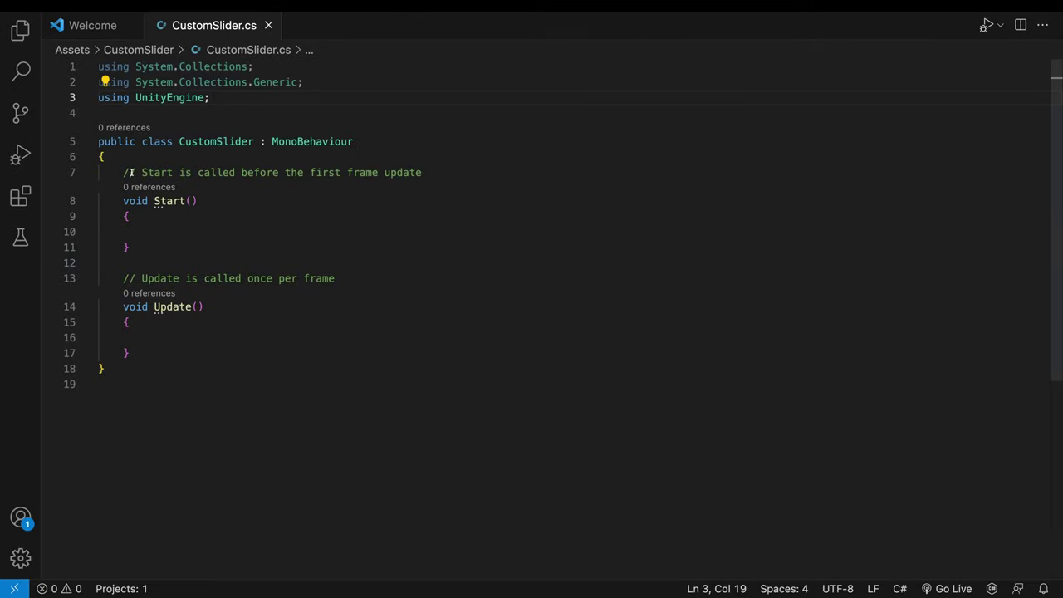
Import the UI Toolkit namespace with "using UnityEngine.UIElements;" below the existing using directives.
key(Return)
text(using )
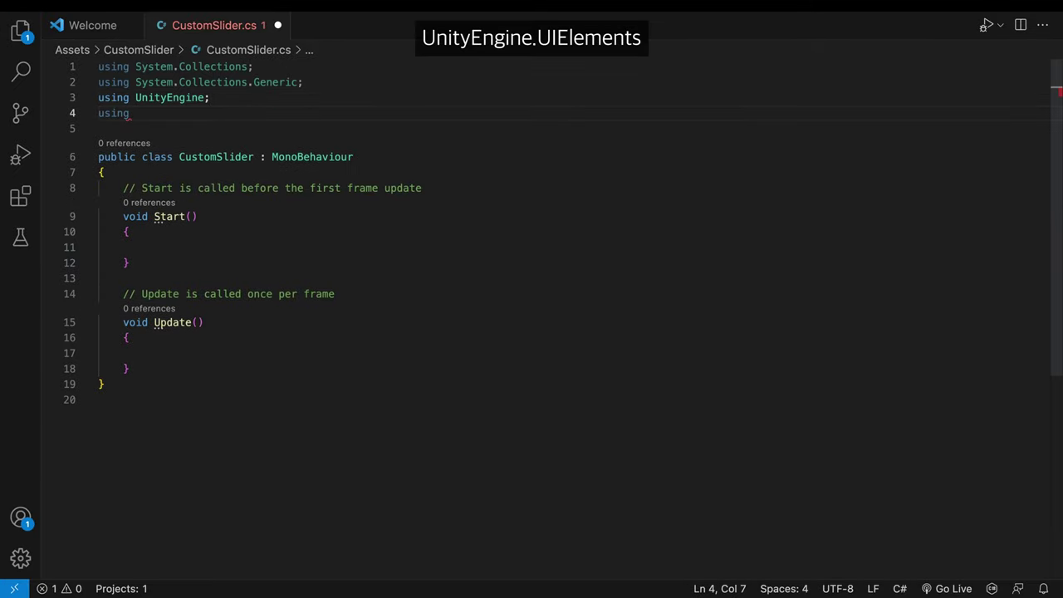
text(UnityEngine.UIElements;)
Declare "private VisualElement m_Root;" at the start of the CustomSlider class under a "//Root Visual Element" comment.
click(123, 188)
key(Return)
key(Return)
key(Return)
key(Return)
key(Up)
key(Up)
key(Up)
key(Up)
text(//R)
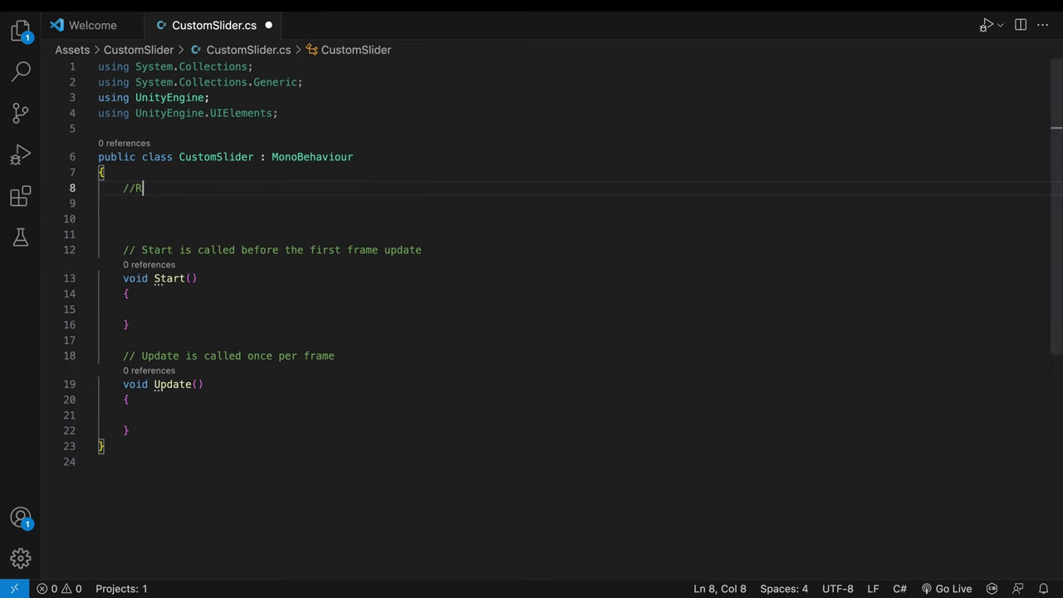
text(oot Visual Element)
key(Return)
text(private VisualElement )
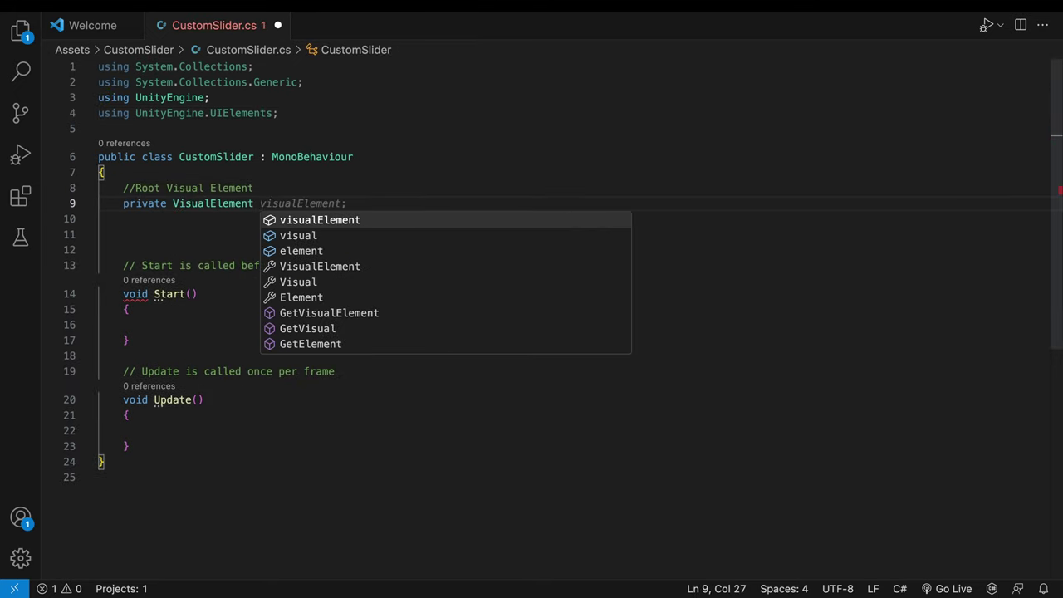
text(m_Root;)
Declare "private VisualElement m_Slider;" below the root field under a "//Slider" comment.
key(Return)
key(Return)
text(//Slider)
key(Return)
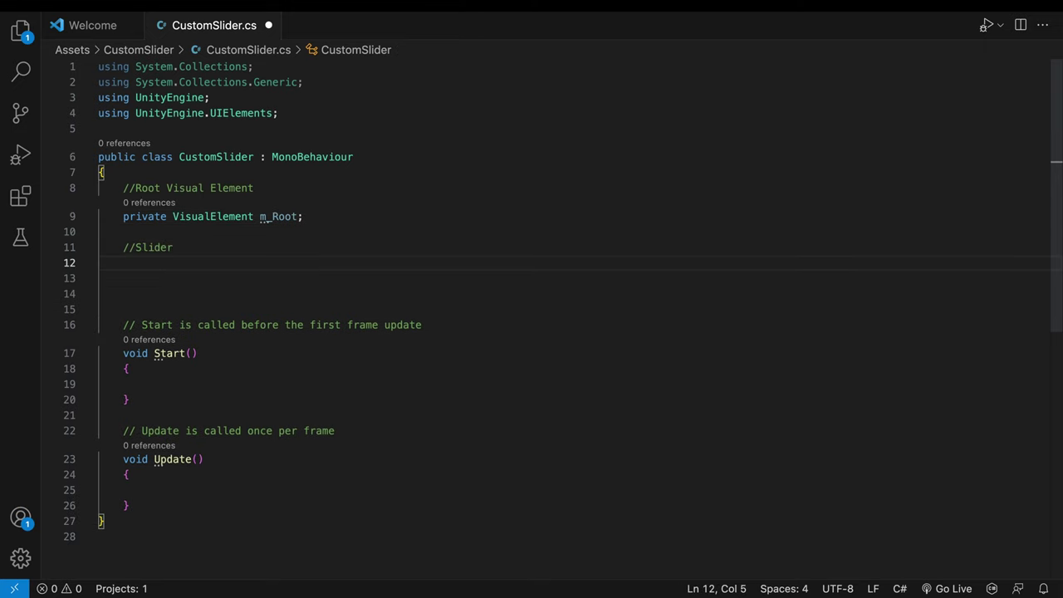
text(private VisualElement m_Slider;)
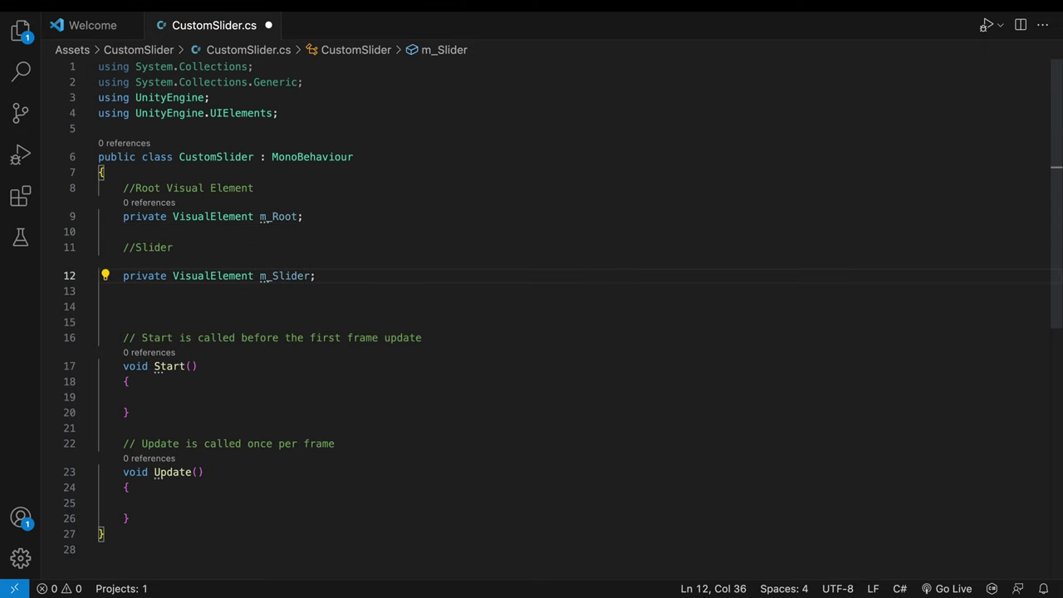
Declare "private VisualElement m_Dragger;" below the slider field under a "//Dragger" comment.
key(Return)
key(Return)
text(//Dragger)
key(Return)
text(private VisualElement)
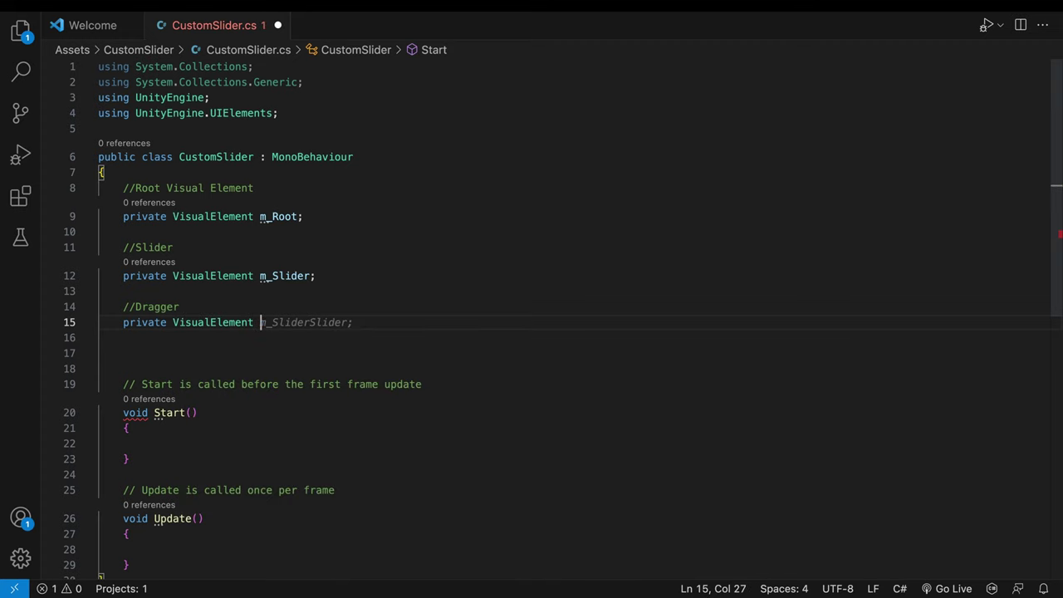
text( m_Dragger;)
Declare "private VisualElement m_Bar;" below the dragger field under a "//Bar" comment and save the script.
key(Return)
key(Return)
text(//Bar)
key(Return)
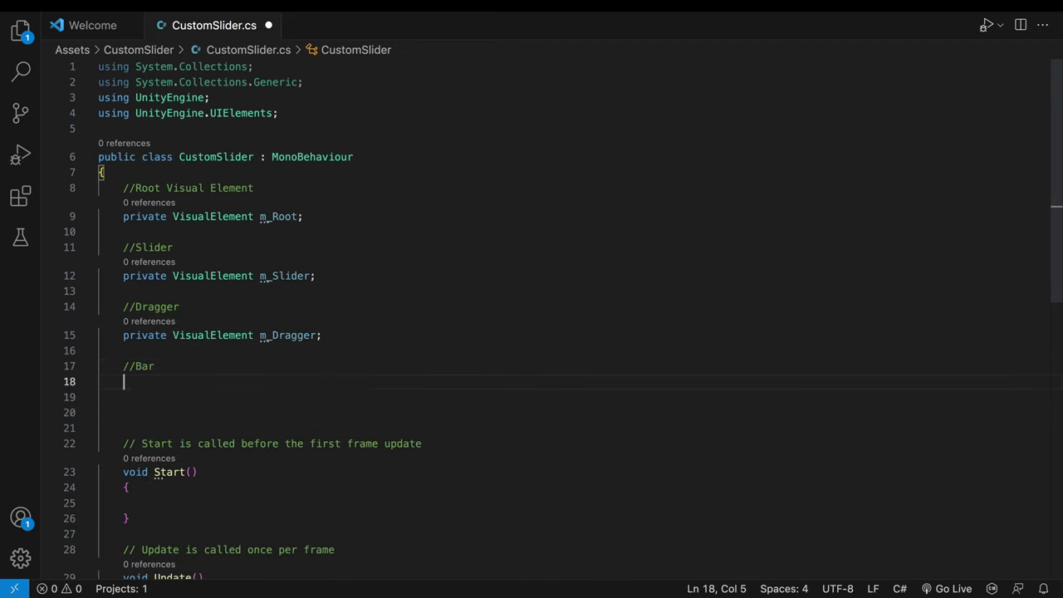
text(private VisualElement m_Bar;)
key(ctrl+s)
key(Up)
key(Up)
key(Up)
key(Up)
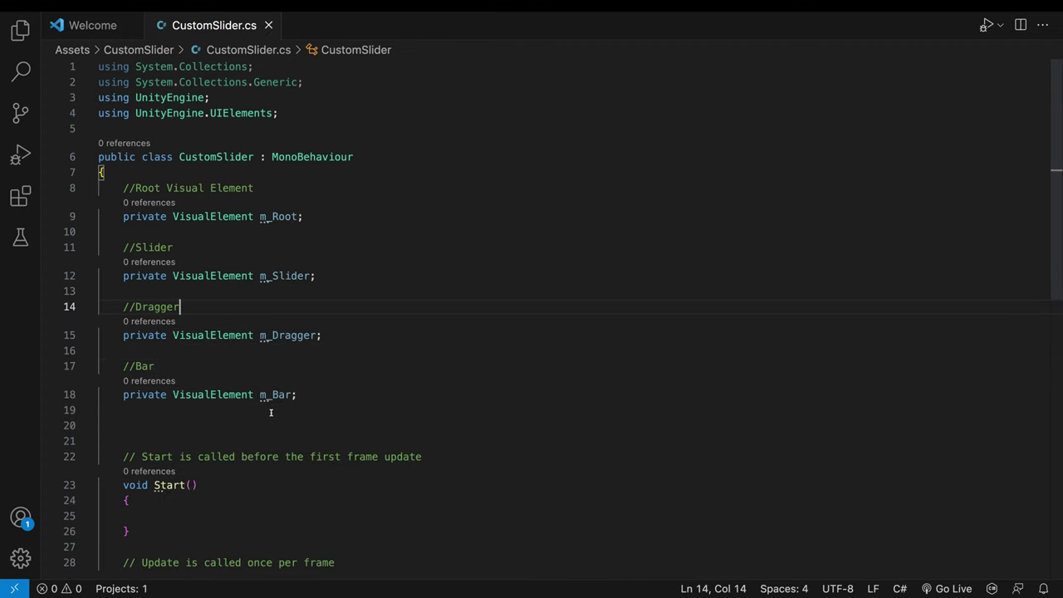
In Start(), add the comment "//Get references to necessary visual elements" and assign m_Root from GetComponent<UIDocument>().rootVisualElement.
scroll(270, 412, down, 3)
click(233, 343)
text(//Get references to necessary visual elements)
key(Return)
text(m_)
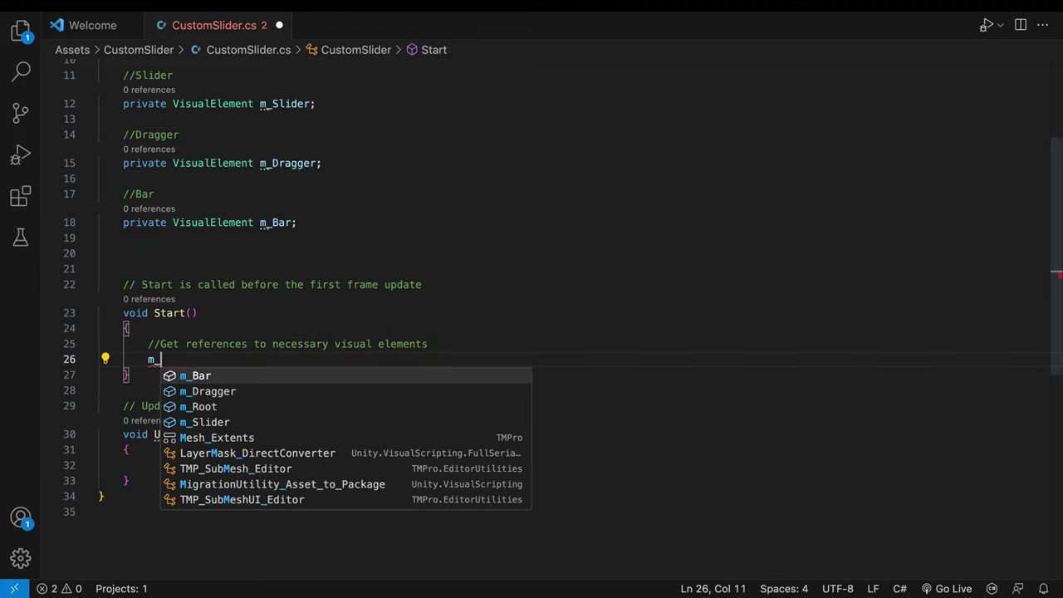
text(Root = GetComponent<UID)
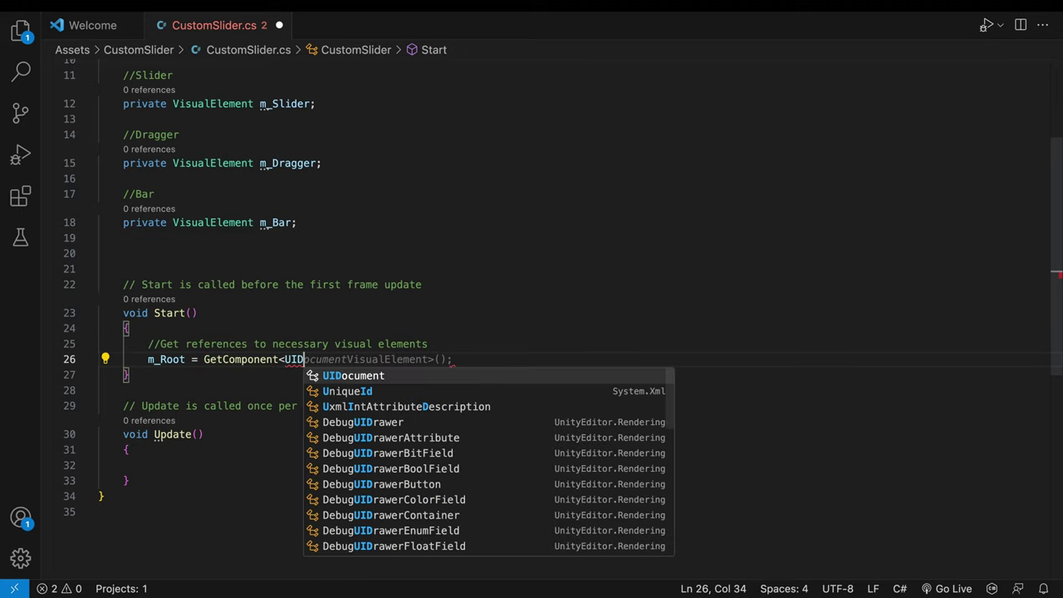
key(Tab)
text(>)
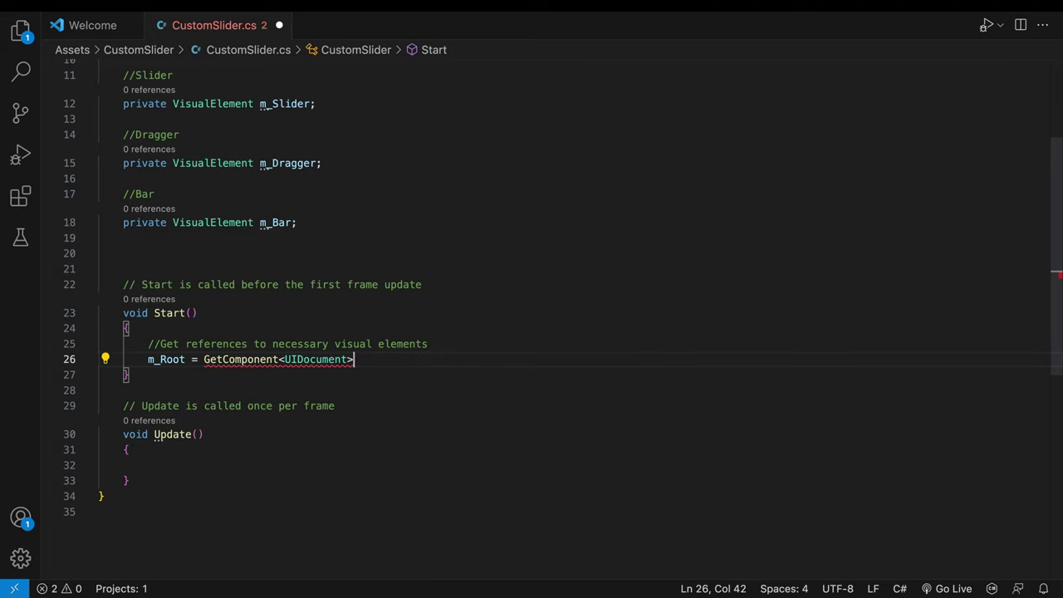
text(().rootVisualElement;)
key(Return)
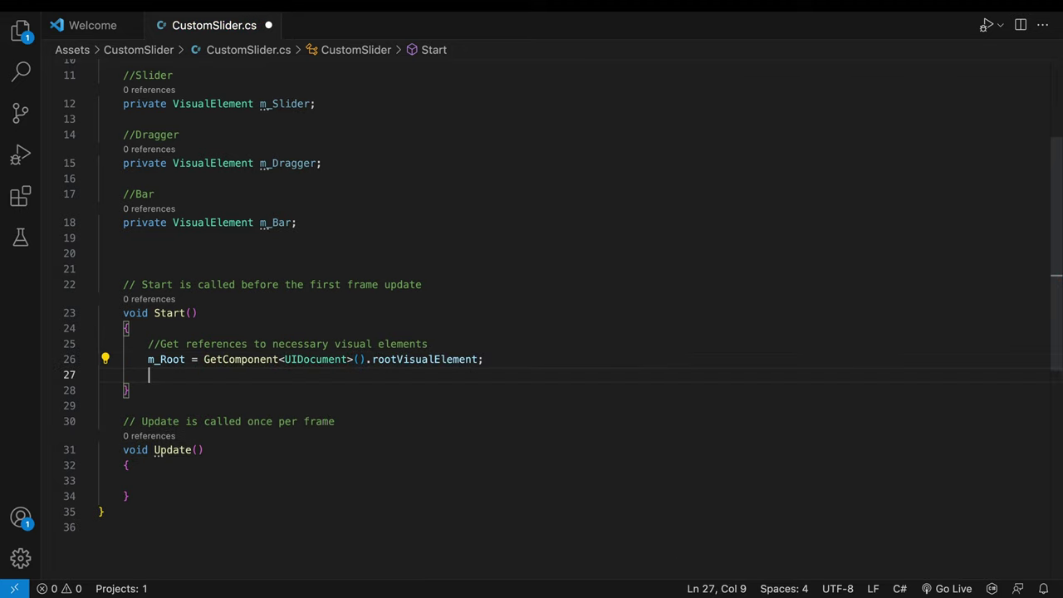
Below the m_Root assignment, set m_Slider to m_Root.Q<Slider>("MySlider").
key(ctrl+z)
key(Return)
text(m_)
key(Down)
key(Down)
key(Down)
key(Tab)
text(= m_)
key(Down)
key(Down)
key(Tab)
text(.Q)
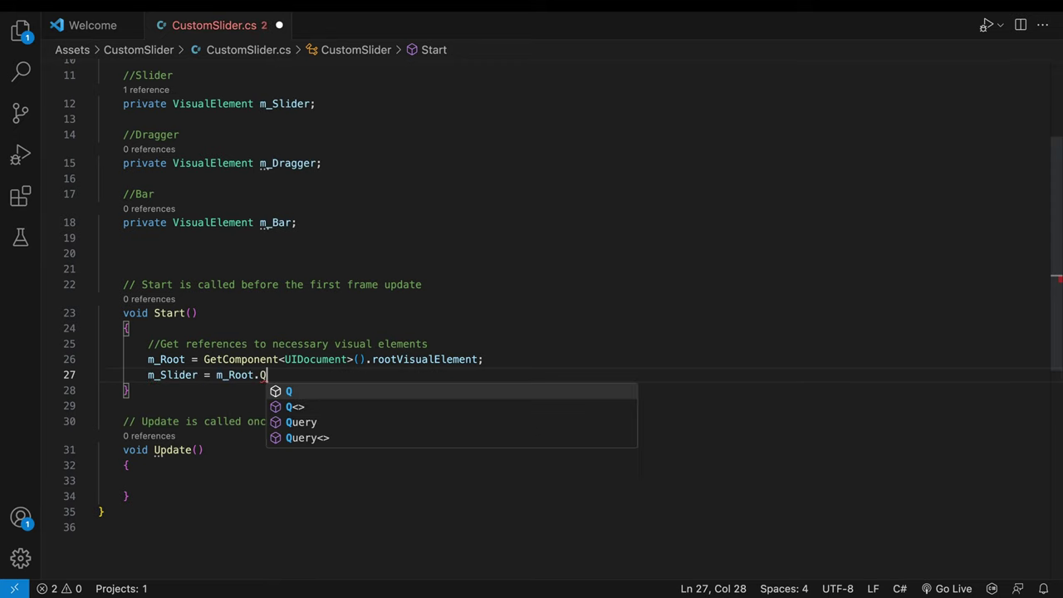
text(<Slider>("MySlider");)
Set m_Dragger to m_Root.Q<VisualElement>("unity-dragger") below the m_Slider assignment and save the script.
key(Return)
text(m)
key(Tab)
text(= m_Root.Q<VisualElement>("unity-dragger");)
key(ctrl+s)
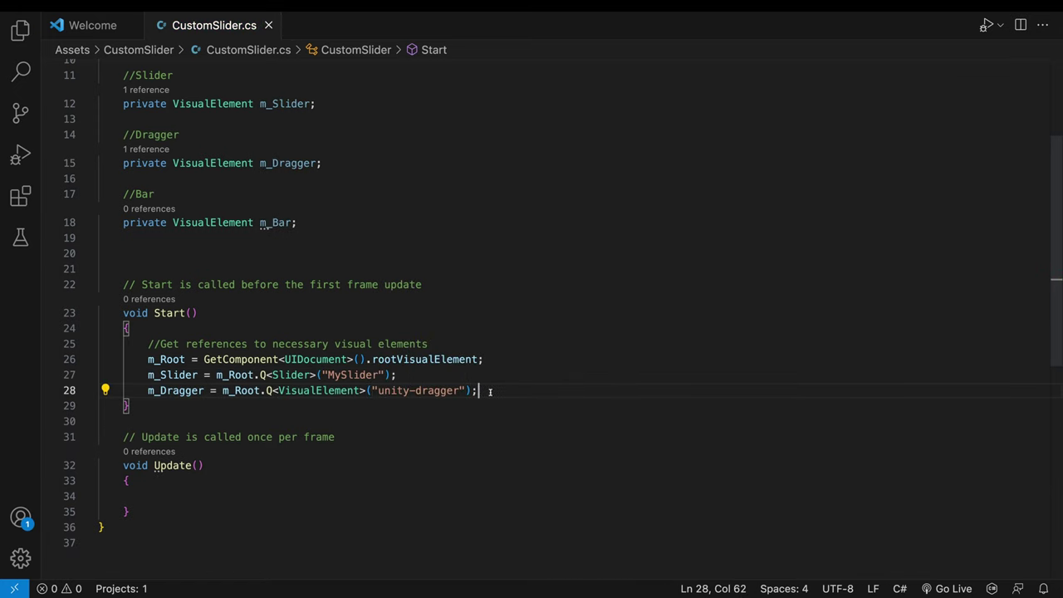
At the end of Start(), add the comment "//Add bar to the dragger" and call AddElements().
key(Return)
key(Return)
text(//Add bar to the dragger)
key(Return)
text(Add)
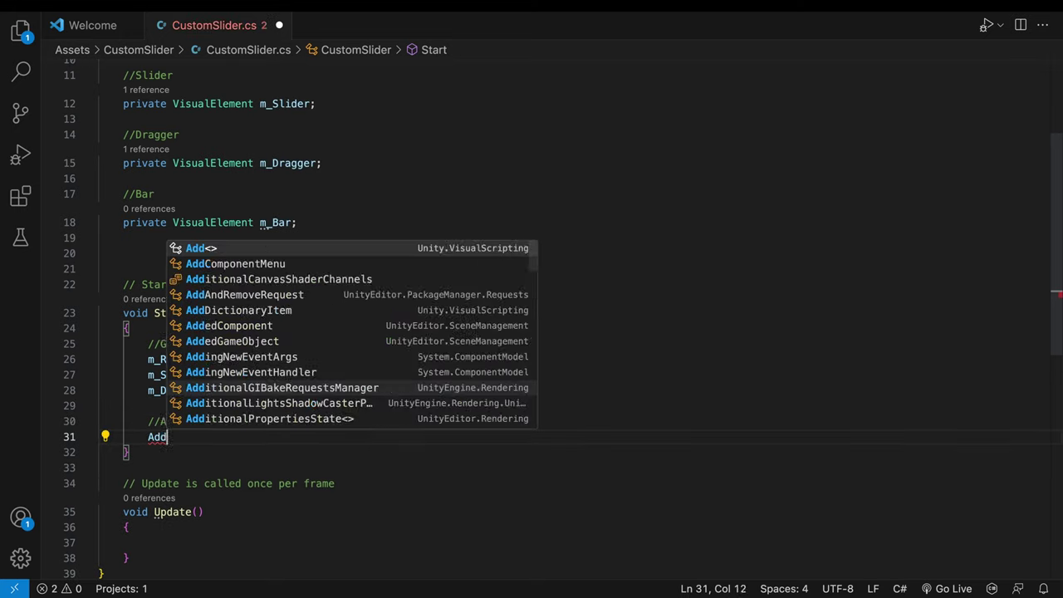
text(Elements();)
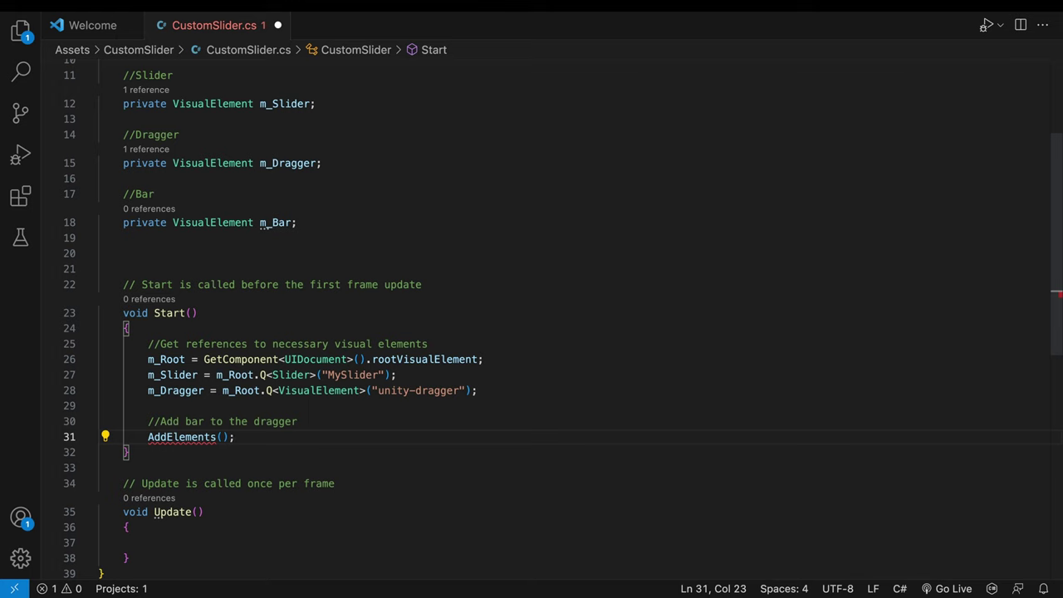
Declare an empty "void AddElements()" method between Start() and Update().
click(296, 455)
key(Return)
key(Return)
text(void )
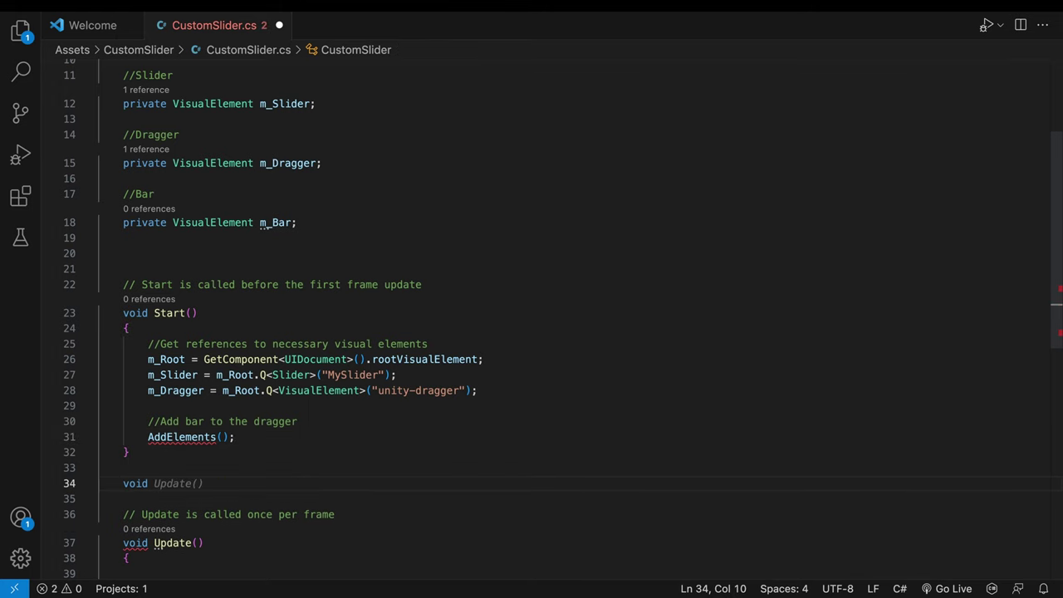
text(AddElements(){)
key(Return)
key(Return)
In AddElements(), assign a new VisualElement() to m_Bar and attach it with "m_Dragger.Add(m_Bar);".
scroll(532, 315, down, 5)
text(m_Bar = new )
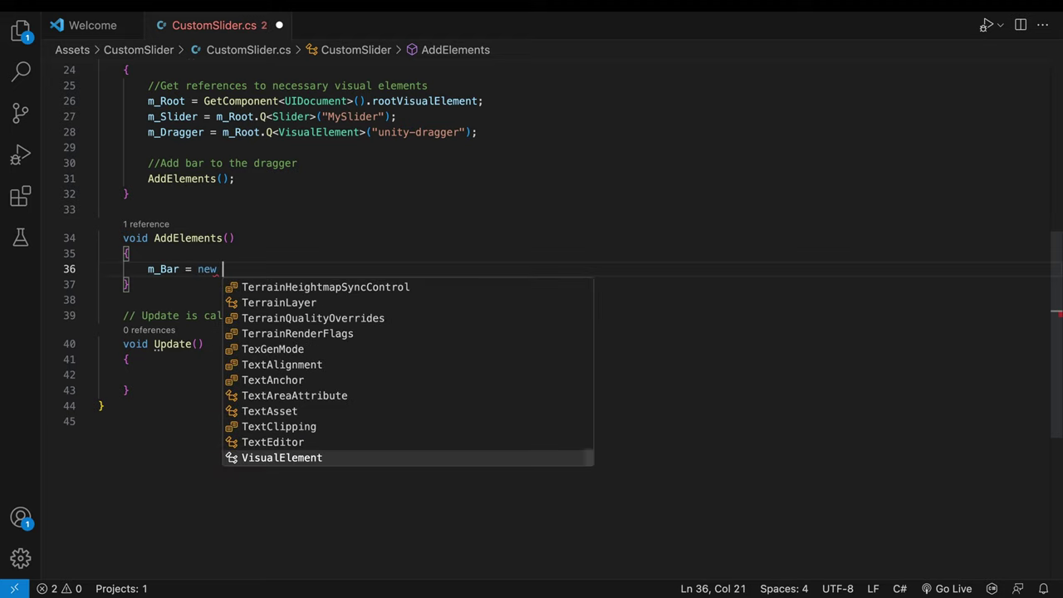
text(Vi)
key(Tab)
text(();)
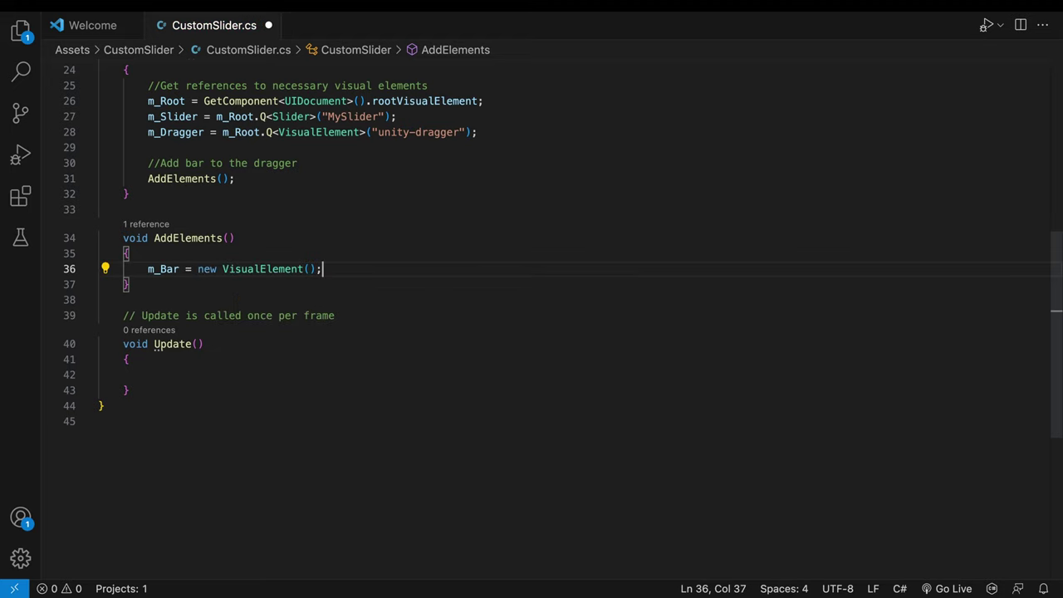
key(Return)
text(m_Dragger.Add()
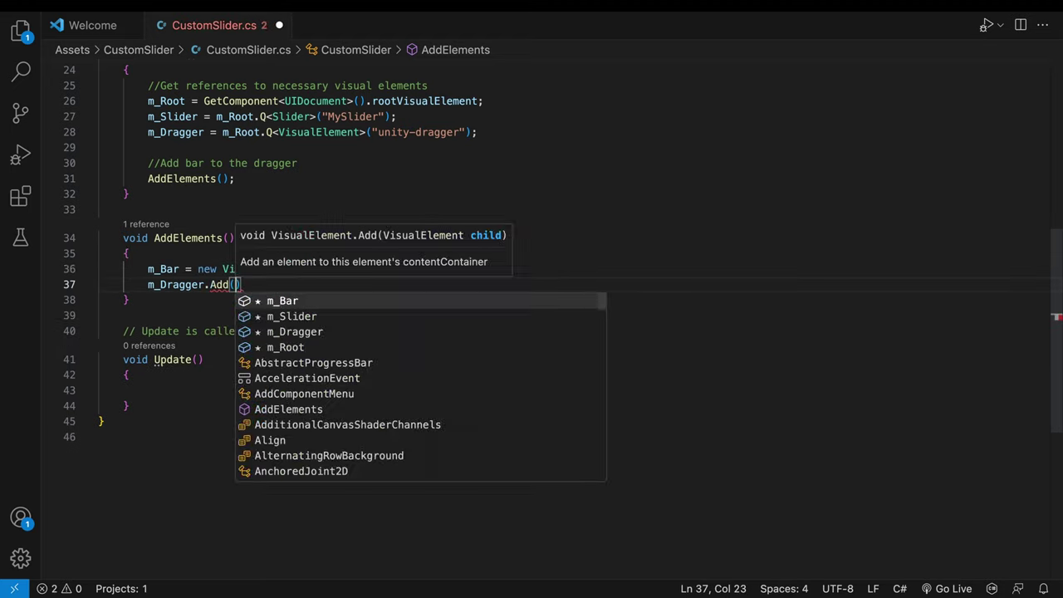
key(Tab)
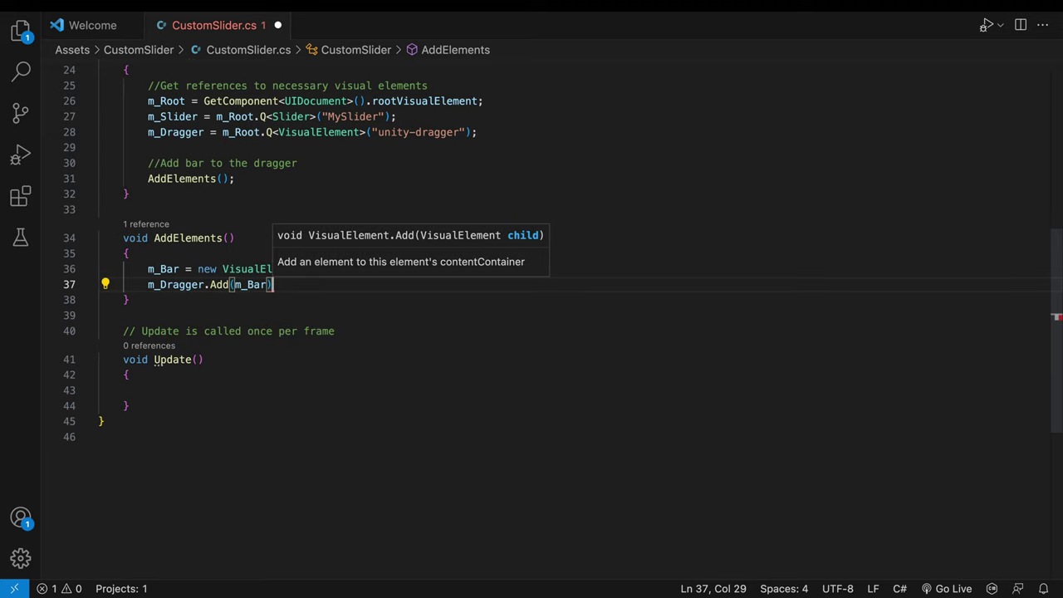
text();)
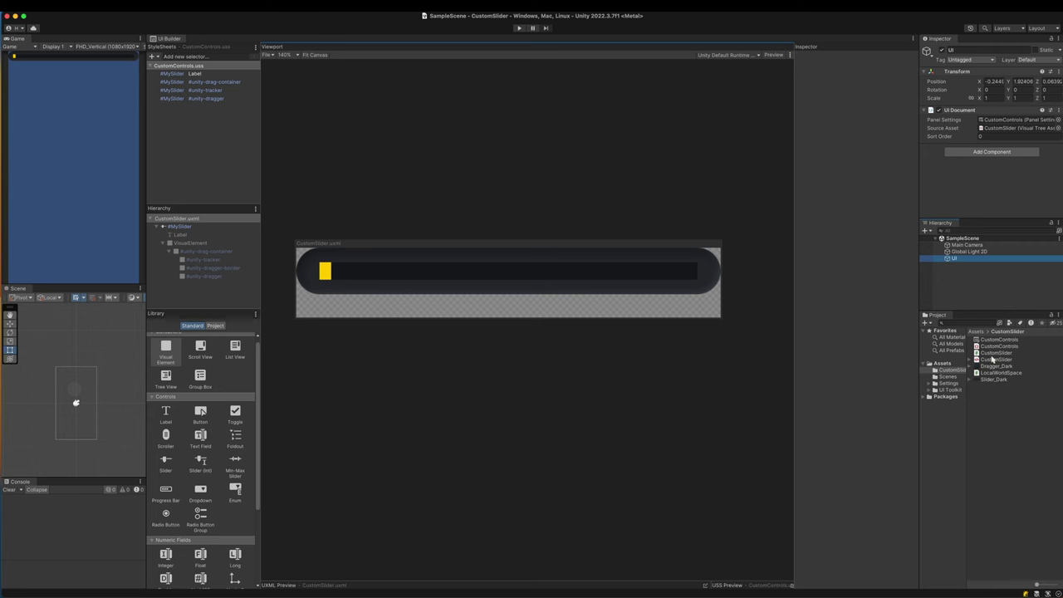
In Unity, attach the CustomSlider script to the UI object and run the scene to try the slider's dragger.
drag(993, 355, 992, 154)
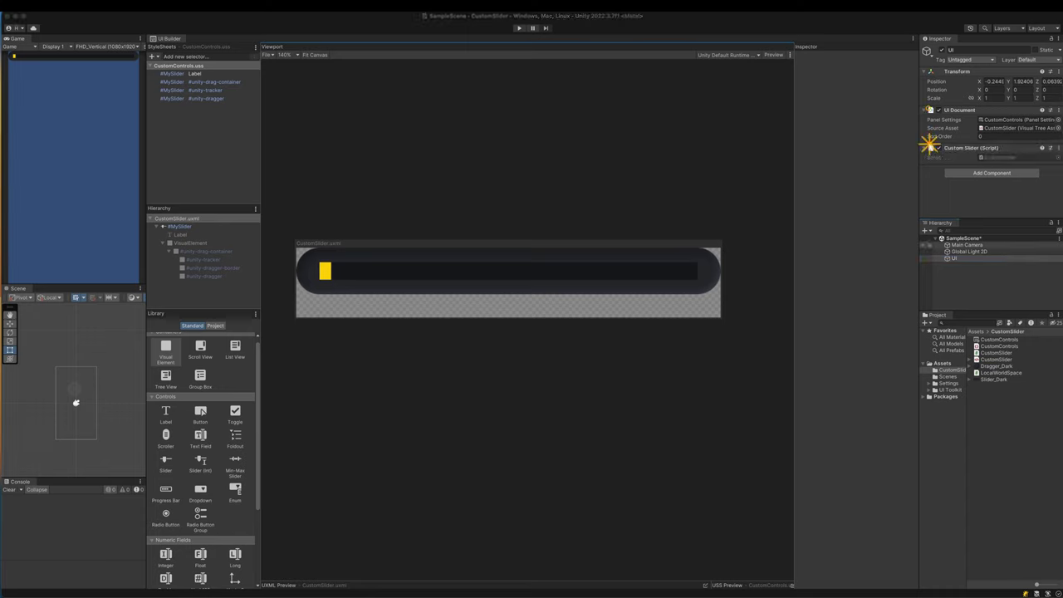
click(519, 29)
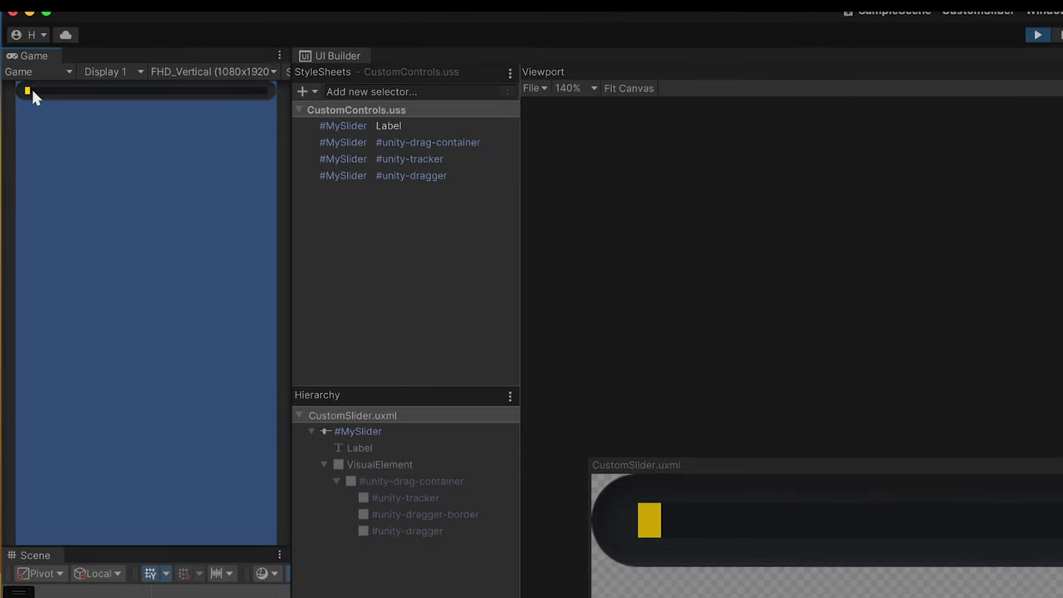
mouse_move(45, 97)
mouse_down()
mouse_move(120, 95)
mouse_move(34, 96)
mouse_up()
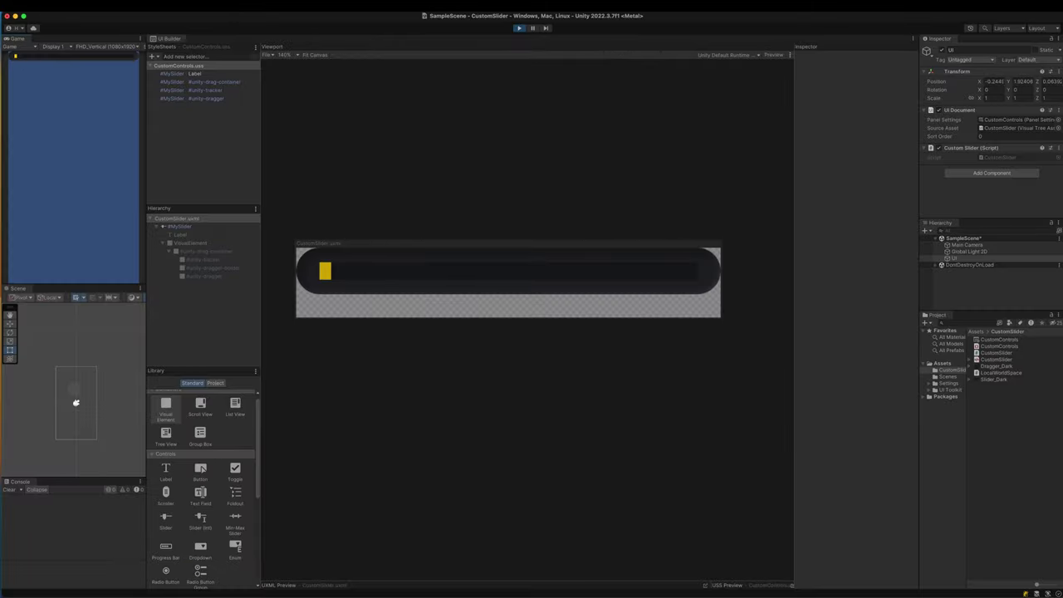
Open the UI Toolkit Debugger and dock it below the UI Builder viewport.
click(497, 1)
mouse_move(514, 425)
click(335, 245)
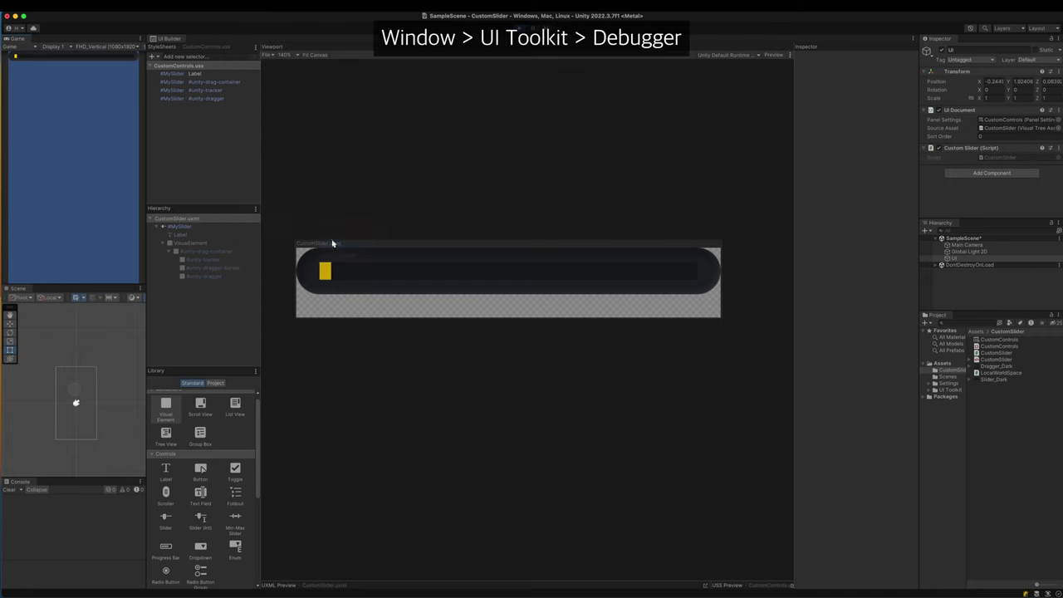
drag(420, 114, 341, 339)
Choose the CustomControls panel in the UI Toolkit Debugger and inspect the VisualElement nested under #unity-dragger.
click(184, 349)
click(171, 445)
drag(270, 451, 405, 451)
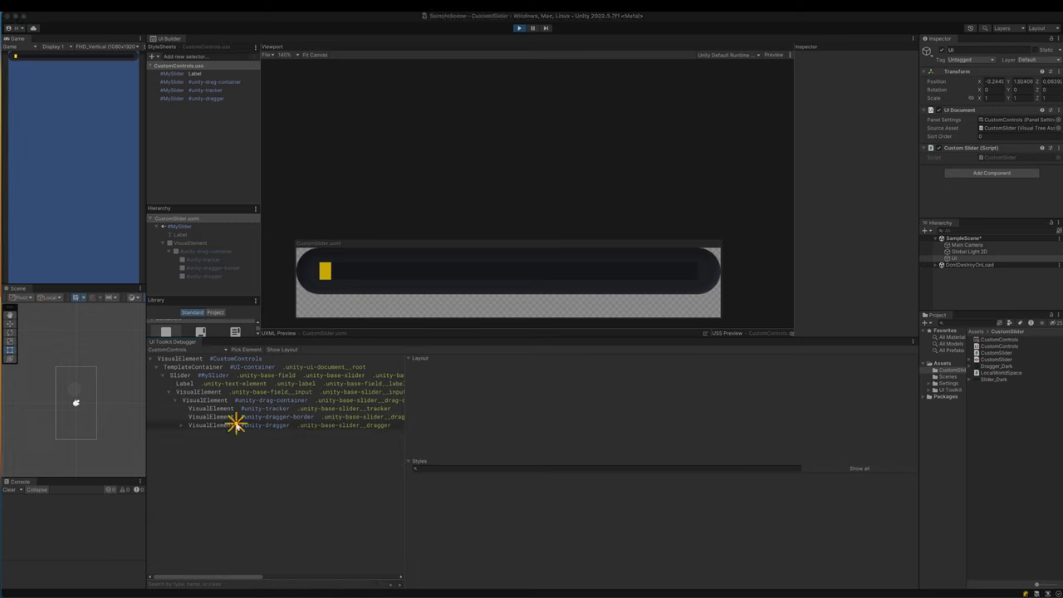
click(208, 435)
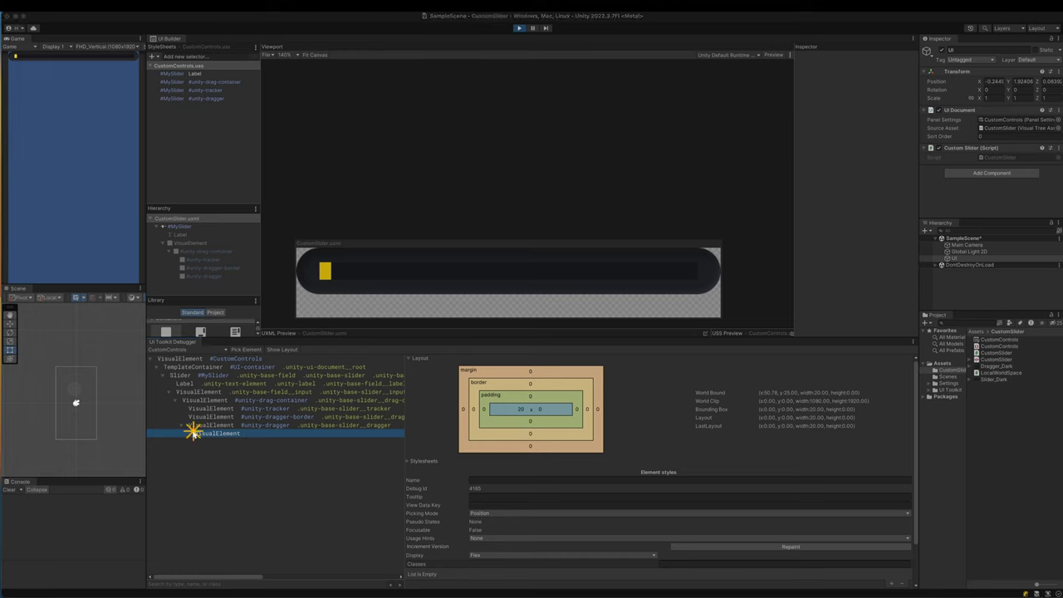
mouse_move(187, 426)
mouse_down()
mouse_move(240, 443)
mouse_move(390, 443)
mouse_up()
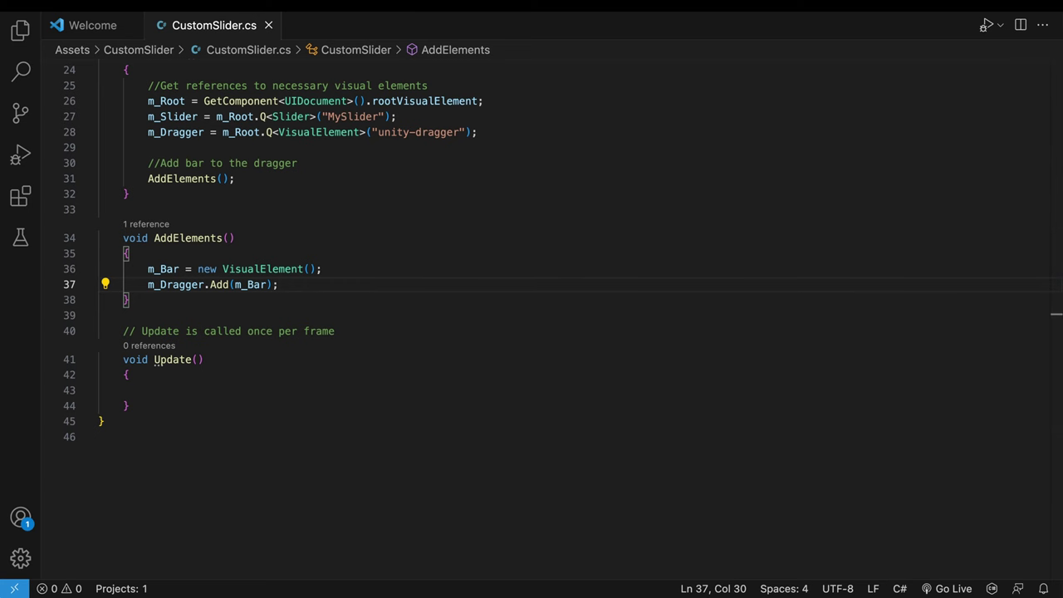
Back in Visual Studio Code, name the new element with m_Bar.name = "Bar"; at the end of AddElements().
key(Return)
text(m)
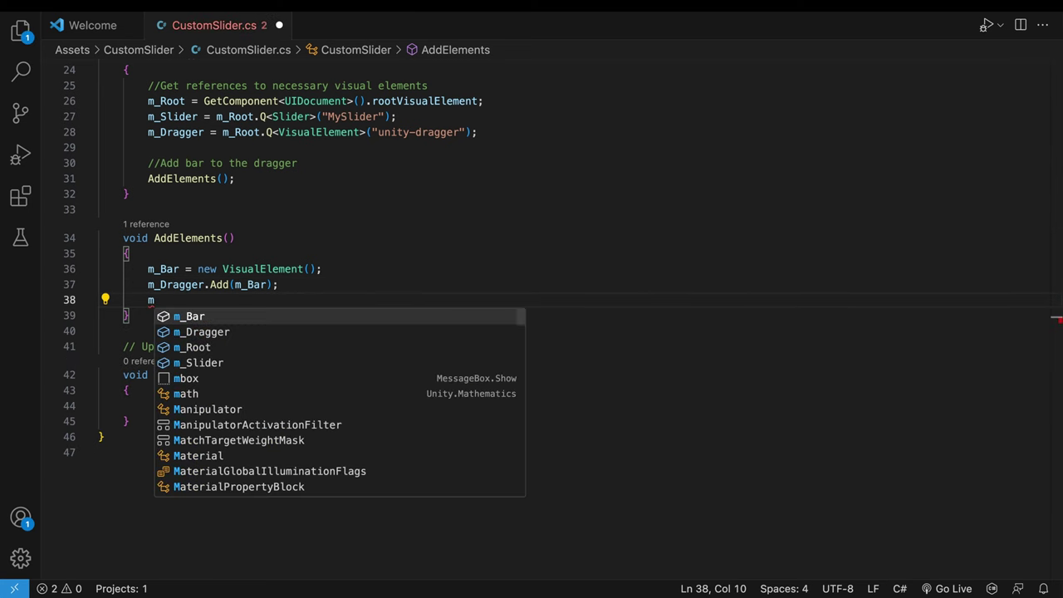
text(_Bar.)
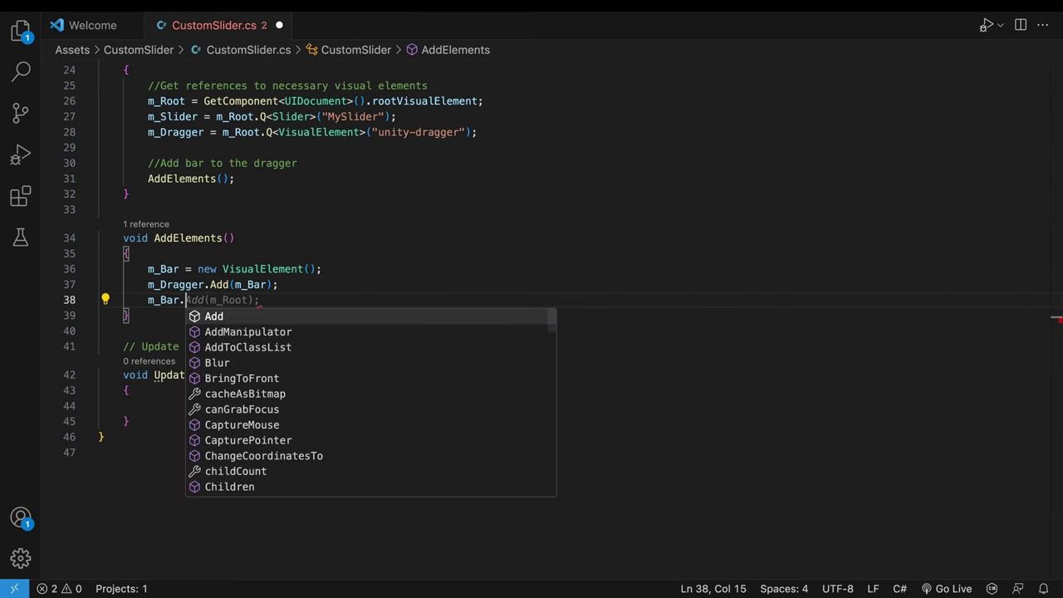
text(name = ""Bar")
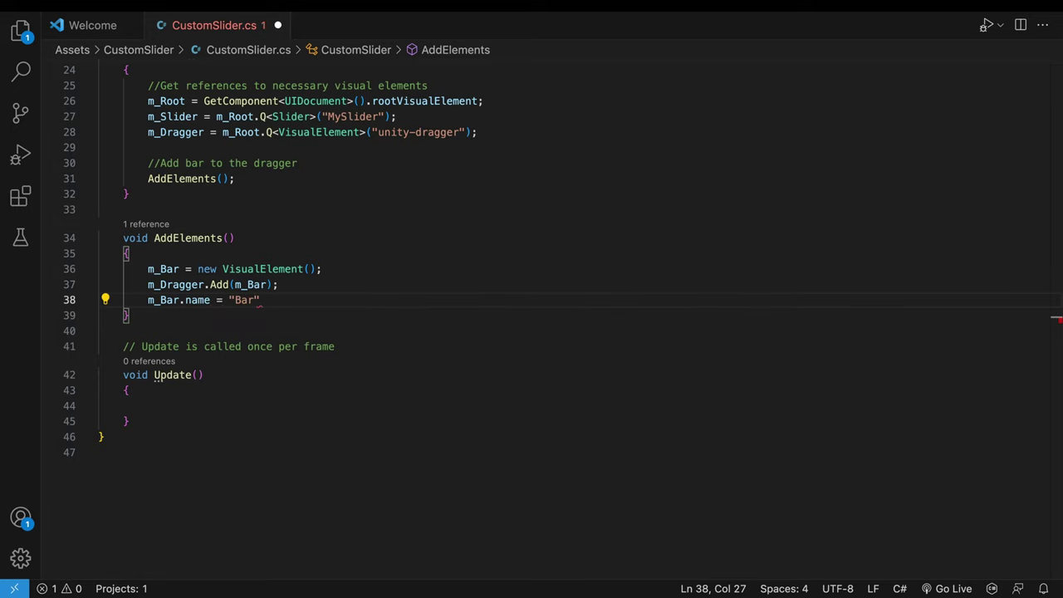
text(;)
Add "IStyle style = m_Bar.style;" in AddElements() and set style.width and style.height to 100f.
key(Return)
text(IStyle style = )
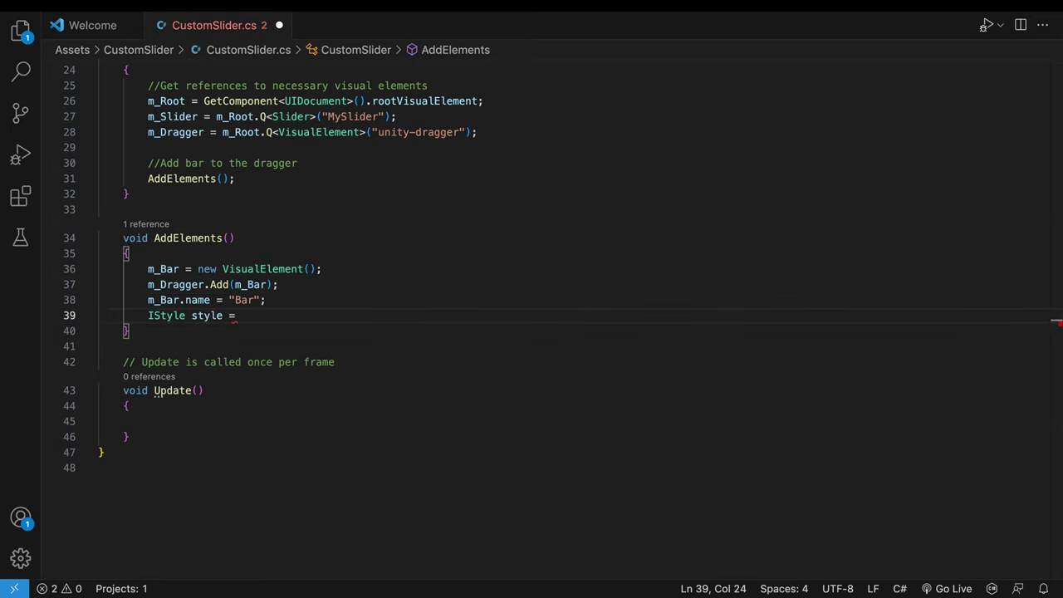
text(m_Bar.style;)
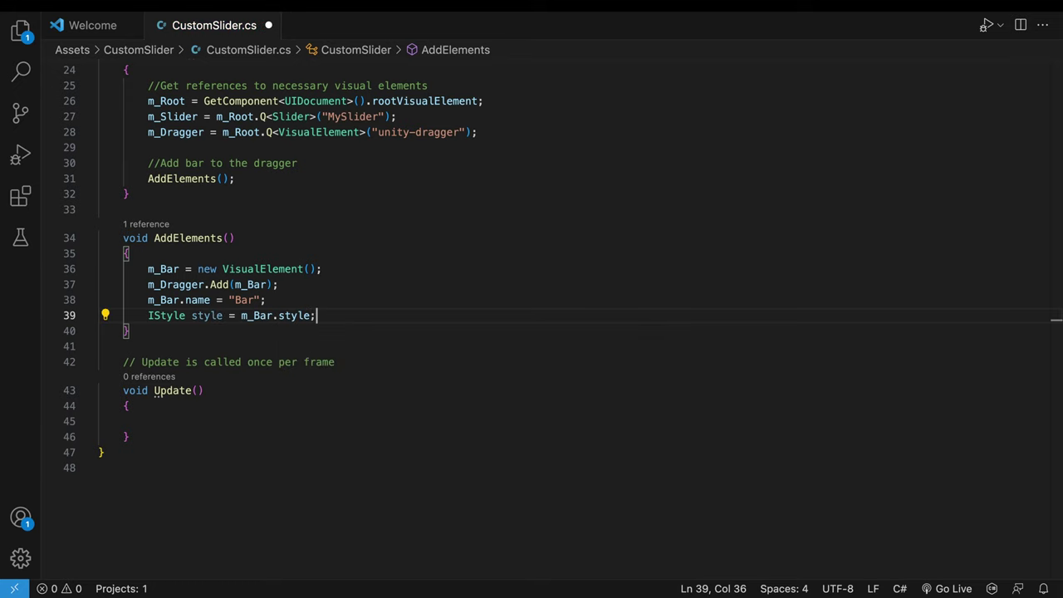
key(Return)
text(style.width = 100f;)
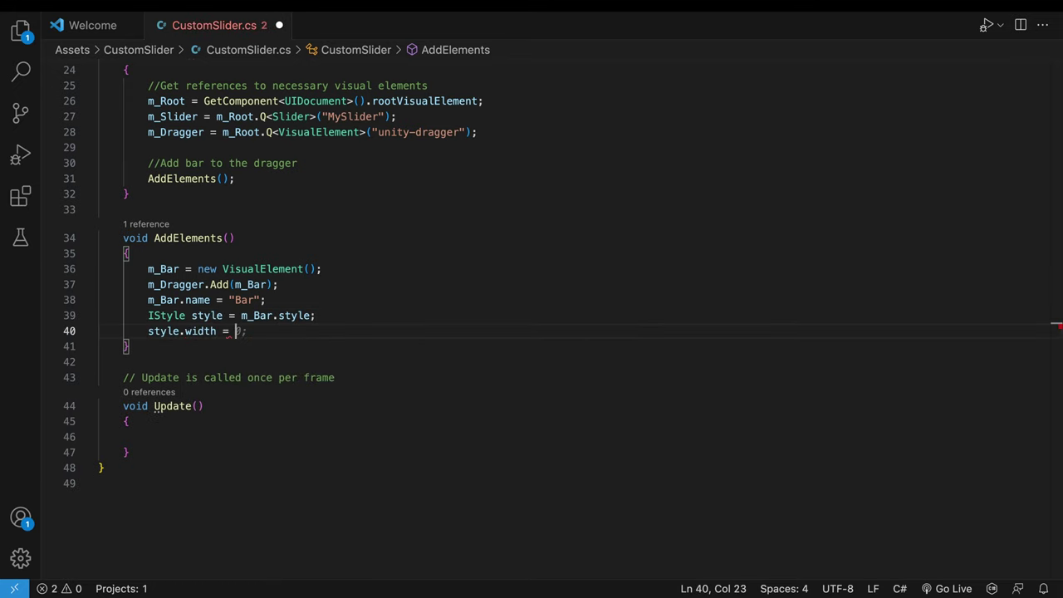
key(Return)
text(style.height )
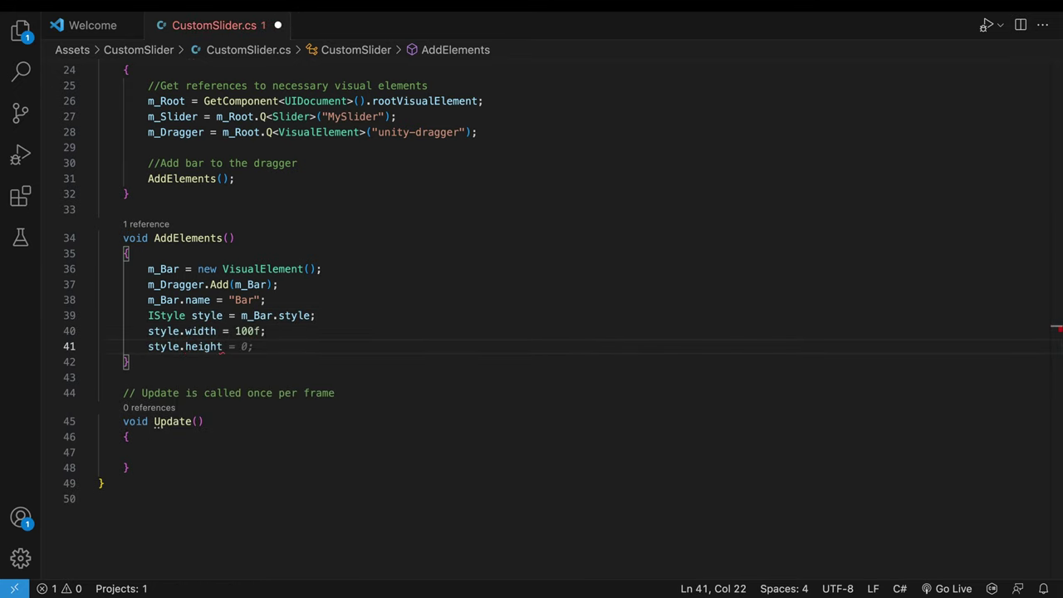
text(= 100f;)
Set style.backgroundColor to Color.red below the height line and save the script.
key(Return)
text(style.back)
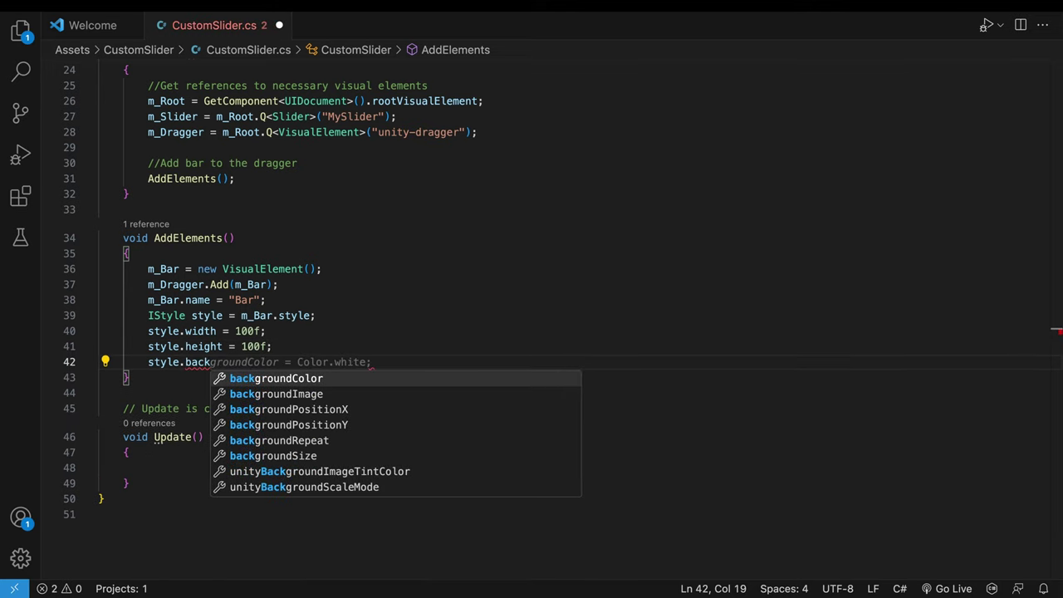
text(groundColor = Color.red;)
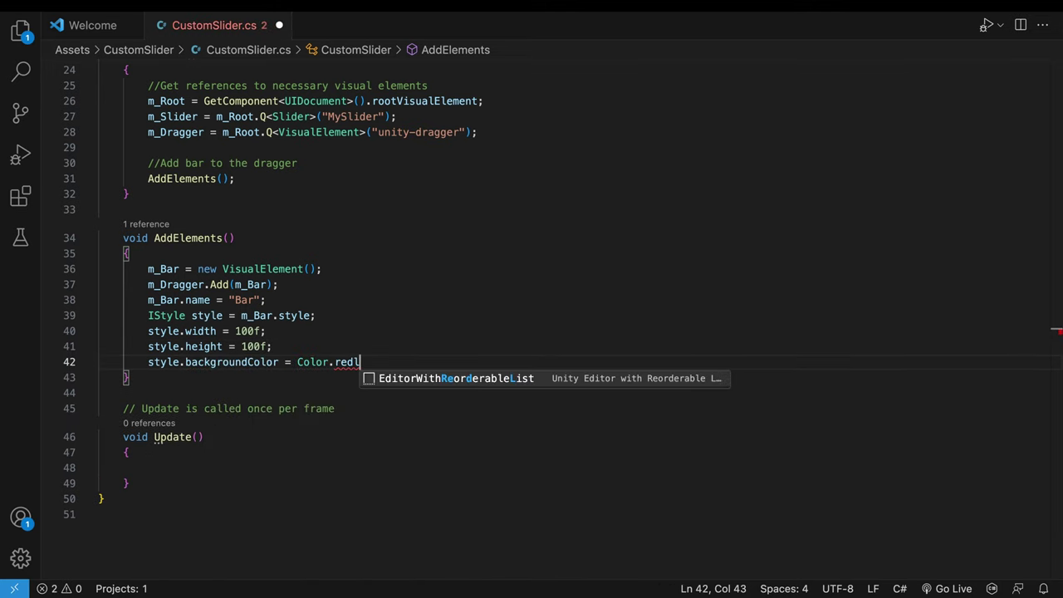
key(ctrl+s)
Switch to Unity and run the scene to check the styled bar on the slider.
key(super+Tab)
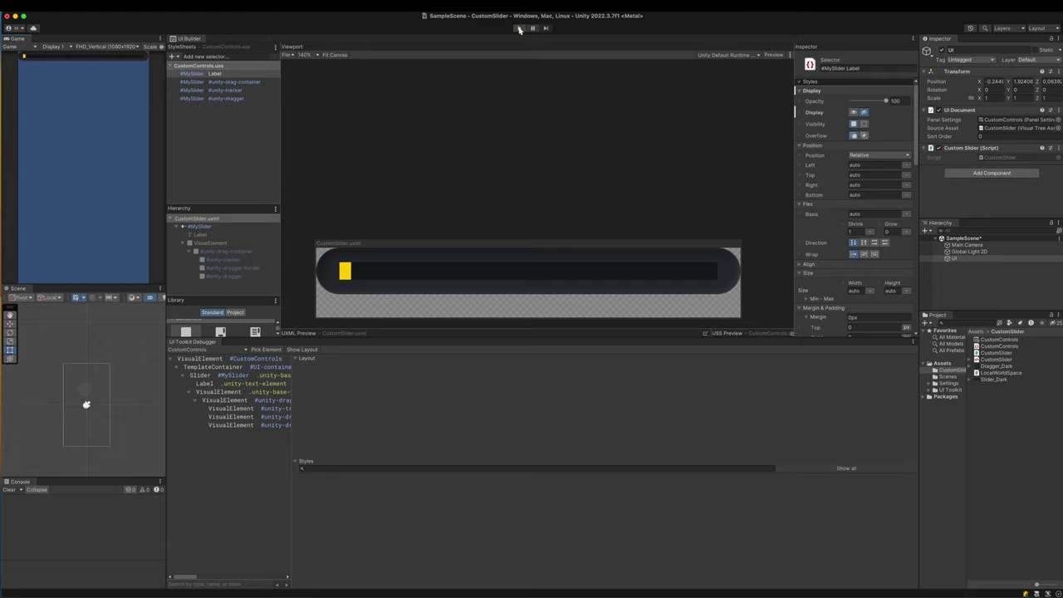
click(519, 28)
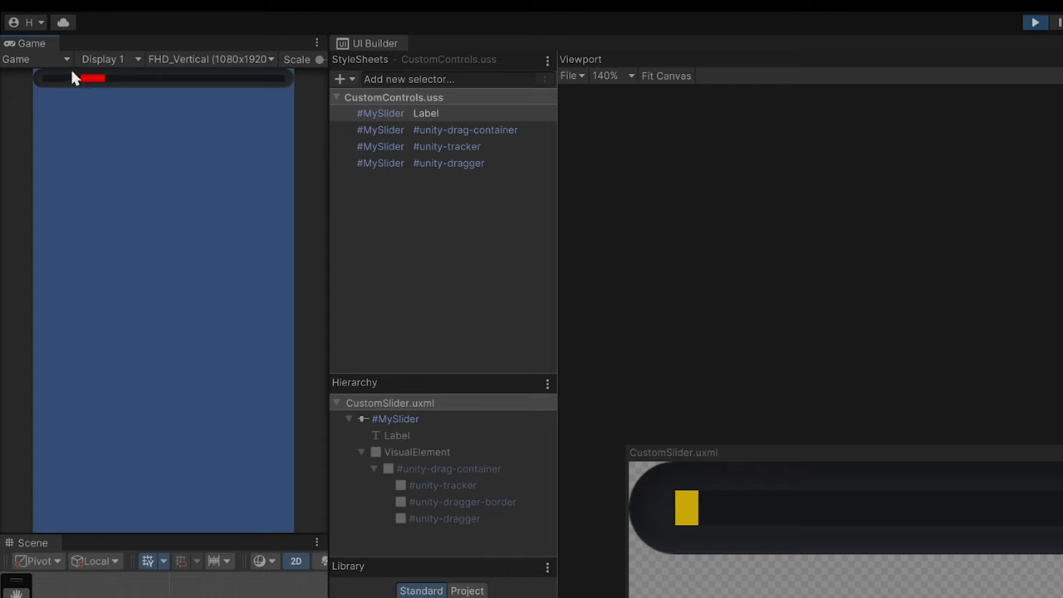
Stop the running scene and add a .bar class selector to the CustomControls.uss style sheet.
click(73, 75)
key(ctrl+p)
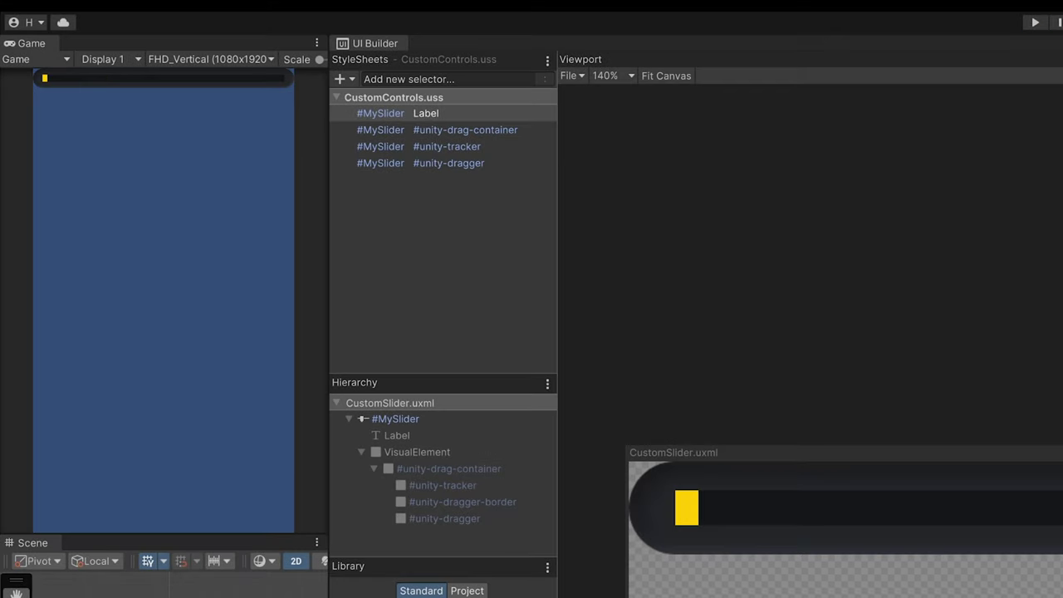
click(383, 80)
text(.)
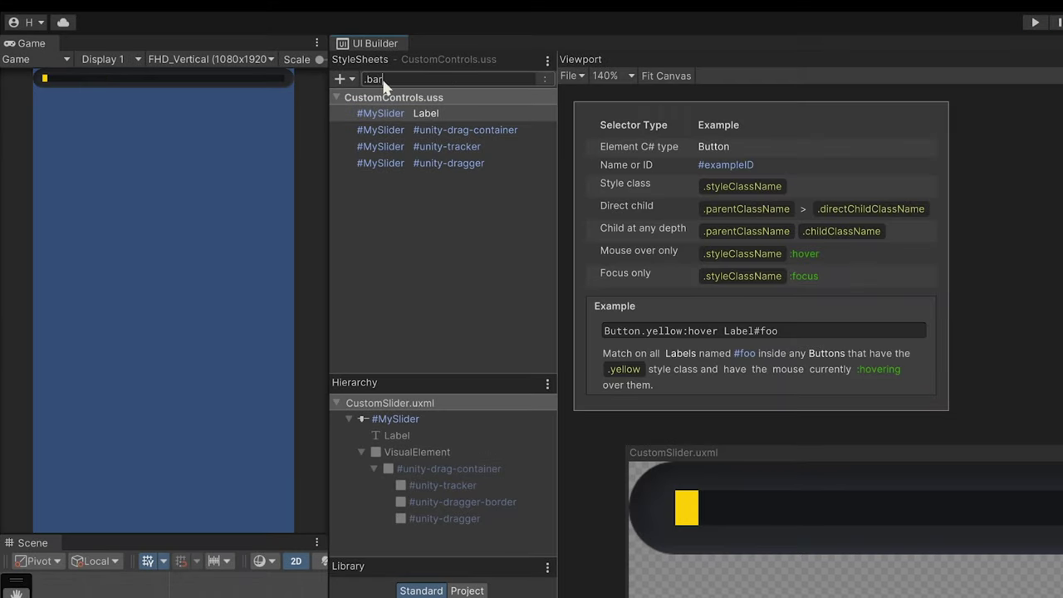
text(bar)
key(Return)
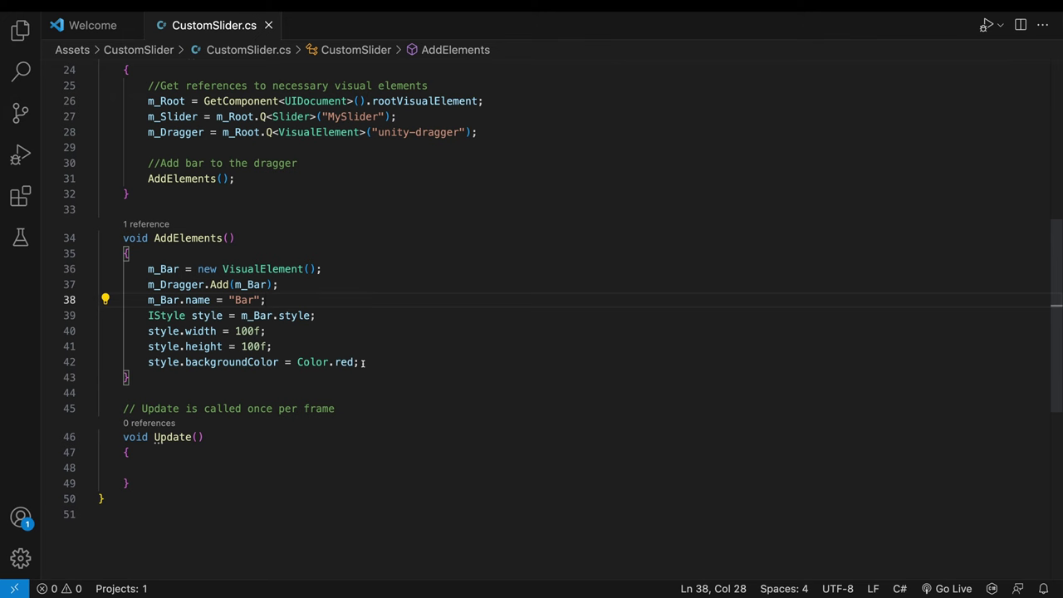
In Visual Studio Code, replace the four inline style lines in AddElements() with m_Bar.AddToClassList("bar");.
drag(362, 363, 148, 316)
key(BackSpace)
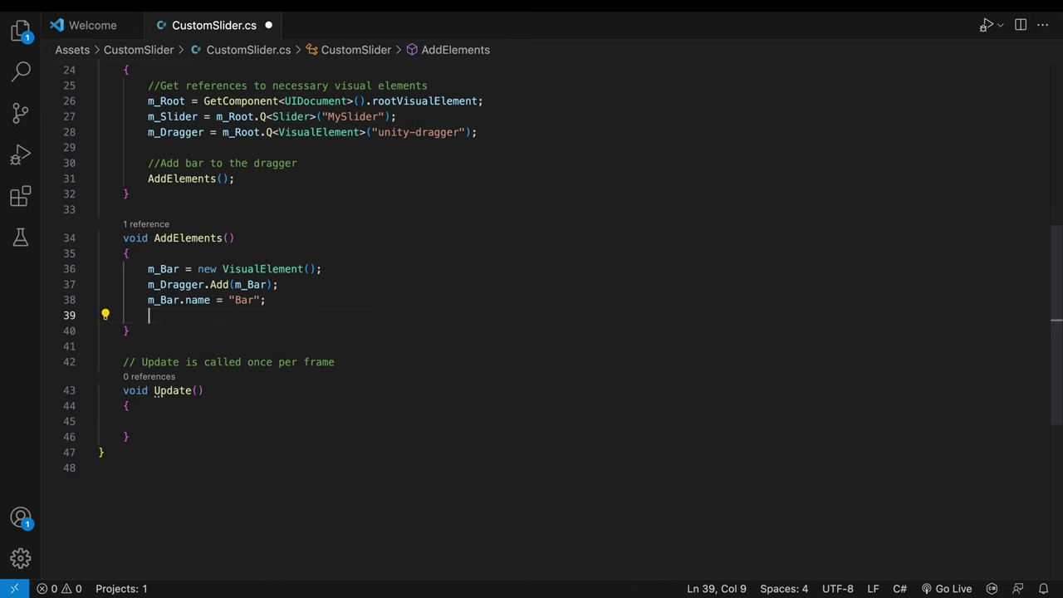
text(m_Bar.A)
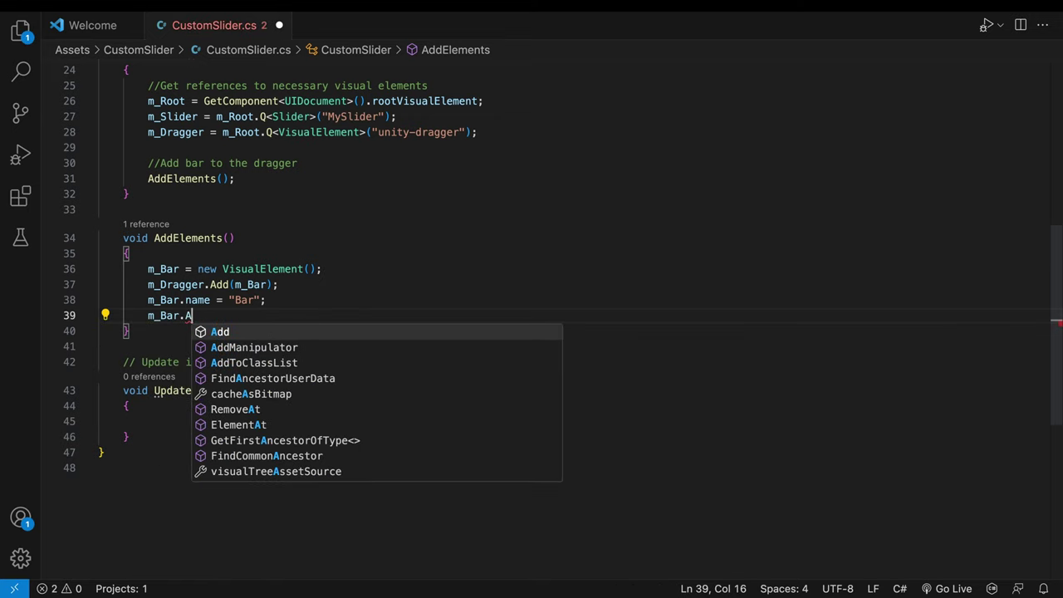
key(Down)
key(Down)
key(Tab)
text(("bar");)
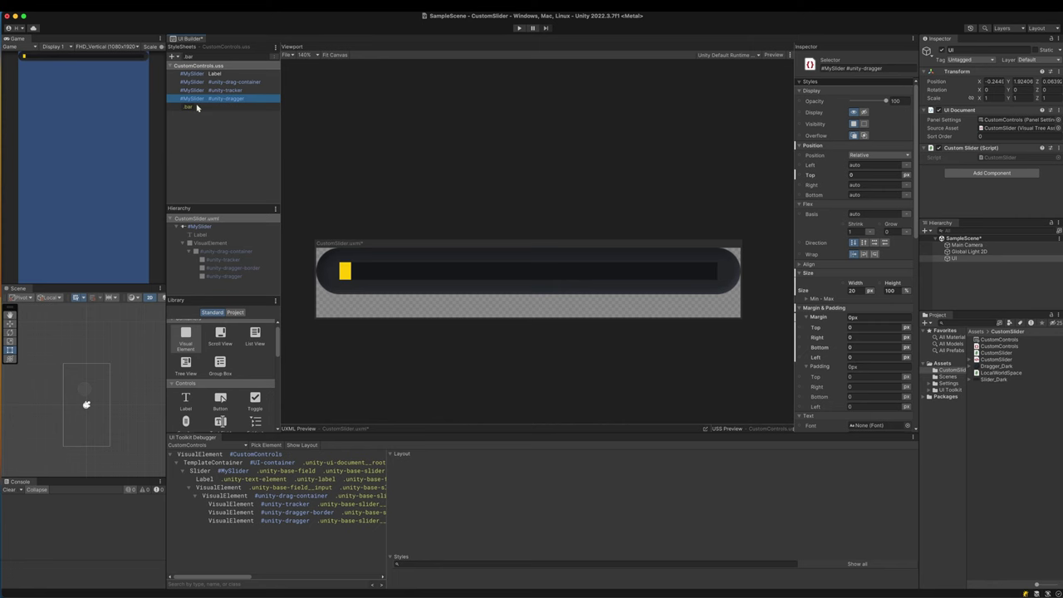
Back in Unity, set the .bar selector's width to 2000 px and its height to 100%.
click(191, 107)
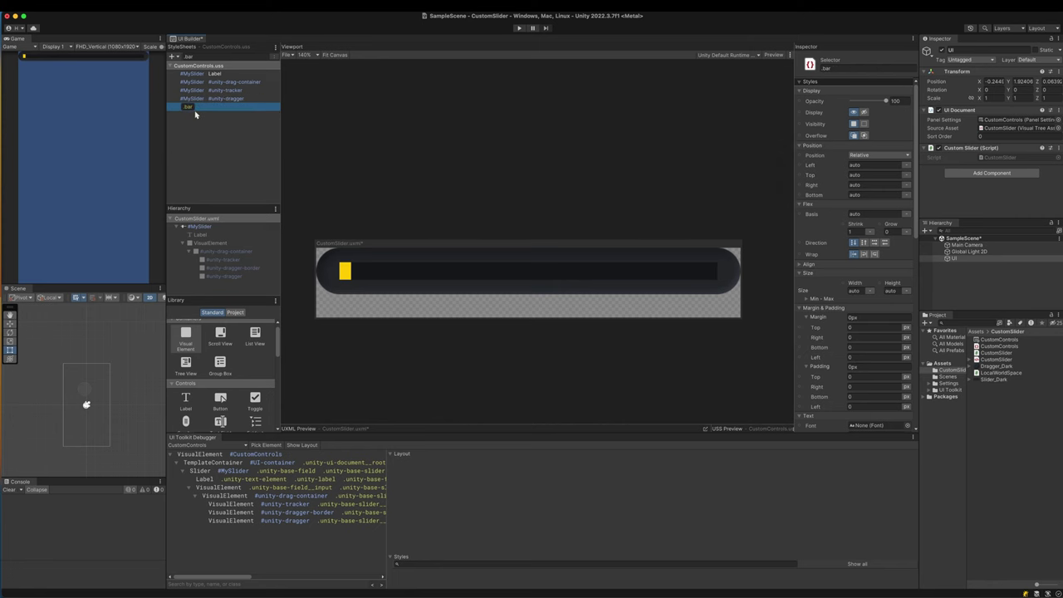
click(845, 264)
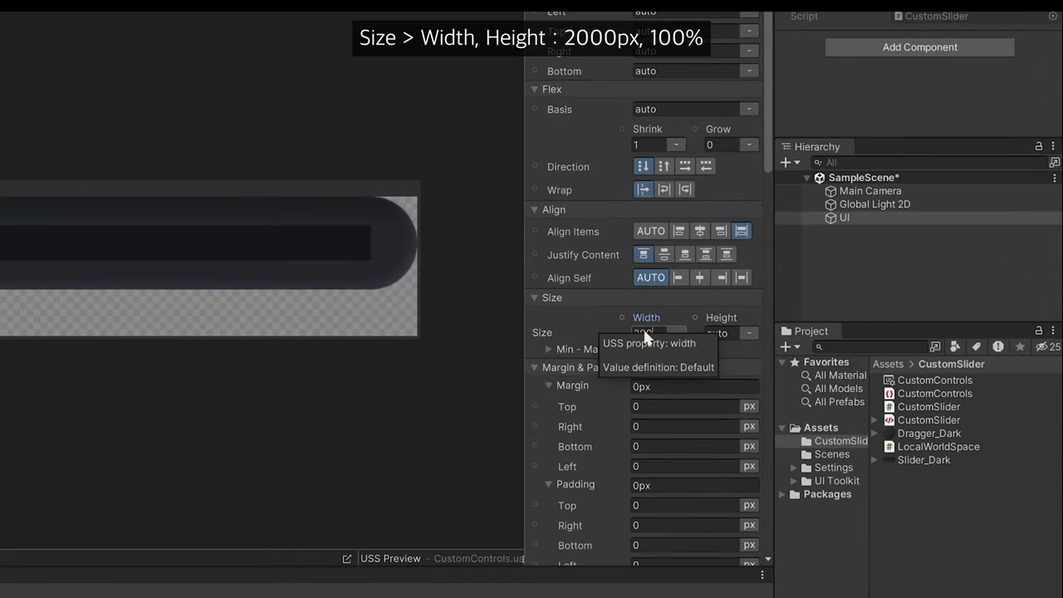
text(00)
key(Return)
click(715, 335)
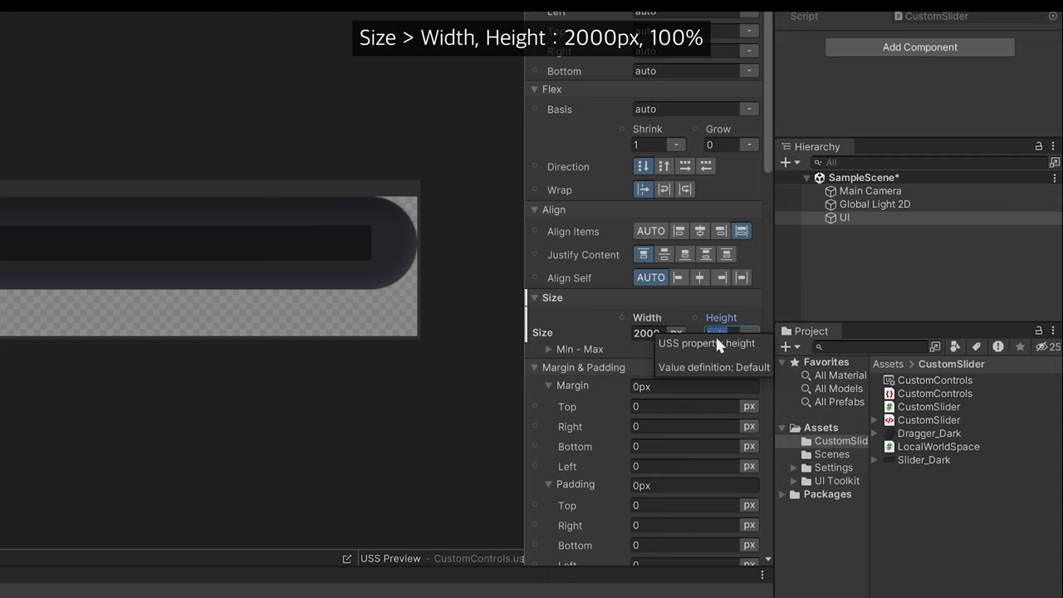
text(100)
key(Return)
Give the .bar selector a fully opaque orange-red background color.
scroll(623, 249, down, 10)
click(673, 490)
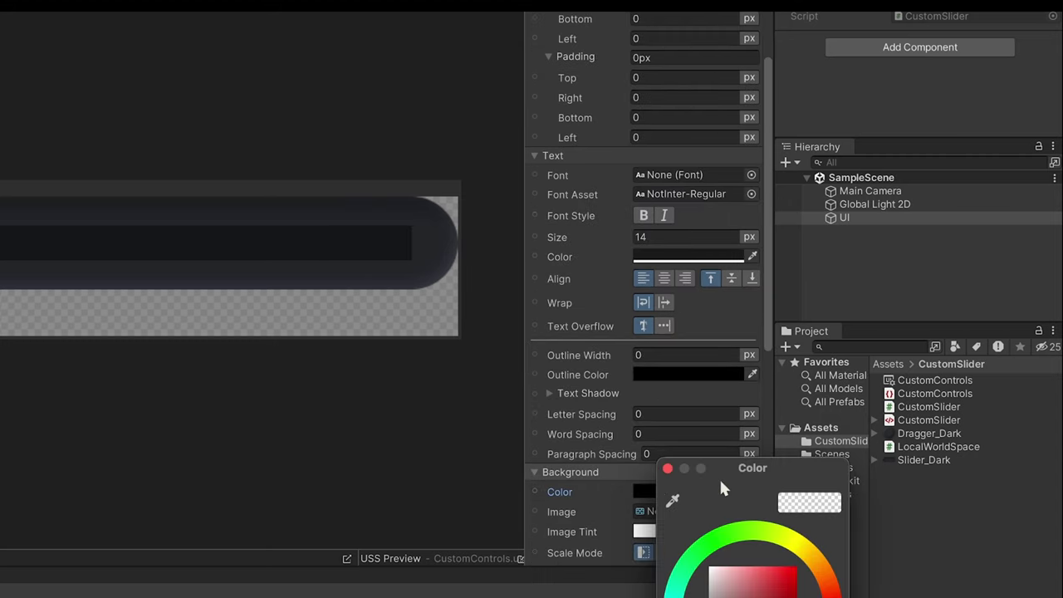
drag(719, 477, 402, 202)
drag(518, 333, 495, 313)
drag(434, 535, 557, 531)
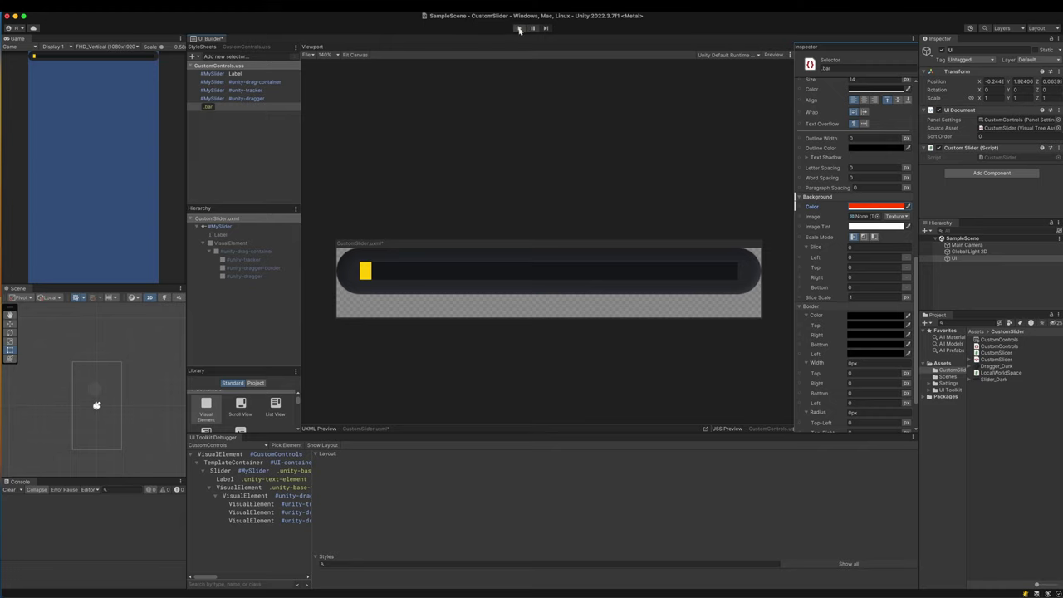
Run the scene, move the slider to check how the bar follows the dragger, and stop the scene.
click(519, 28)
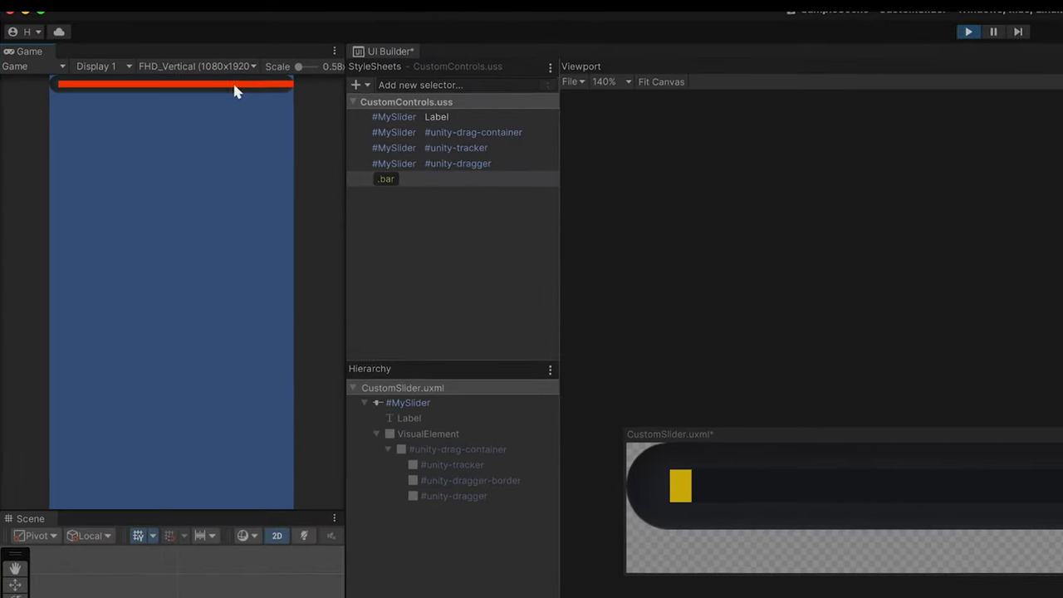
drag(127, 58, 97, 58)
drag(53, 87, 211, 105)
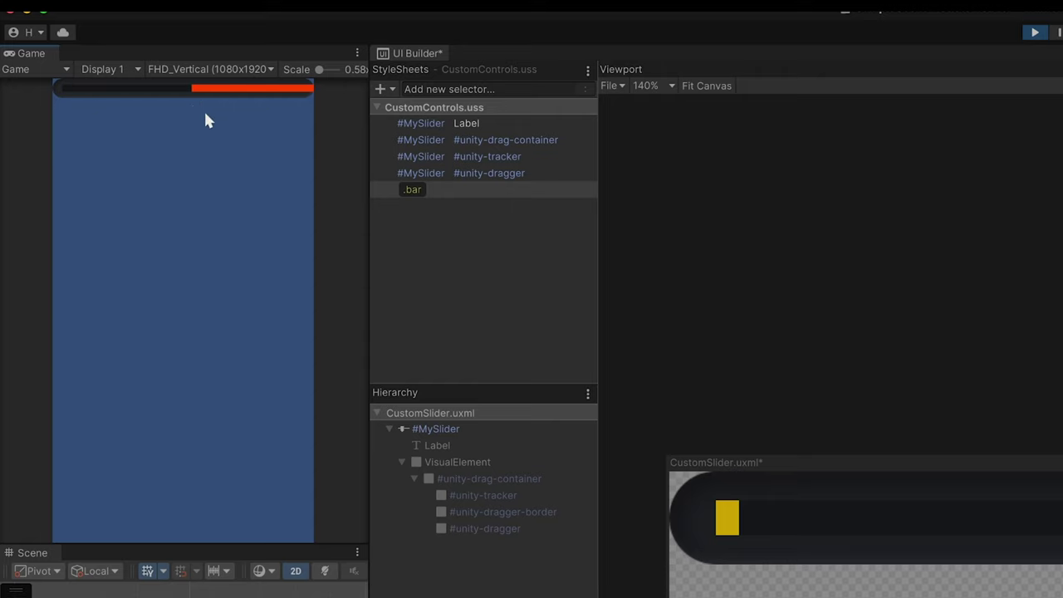
drag(118, 92, 165, 97)
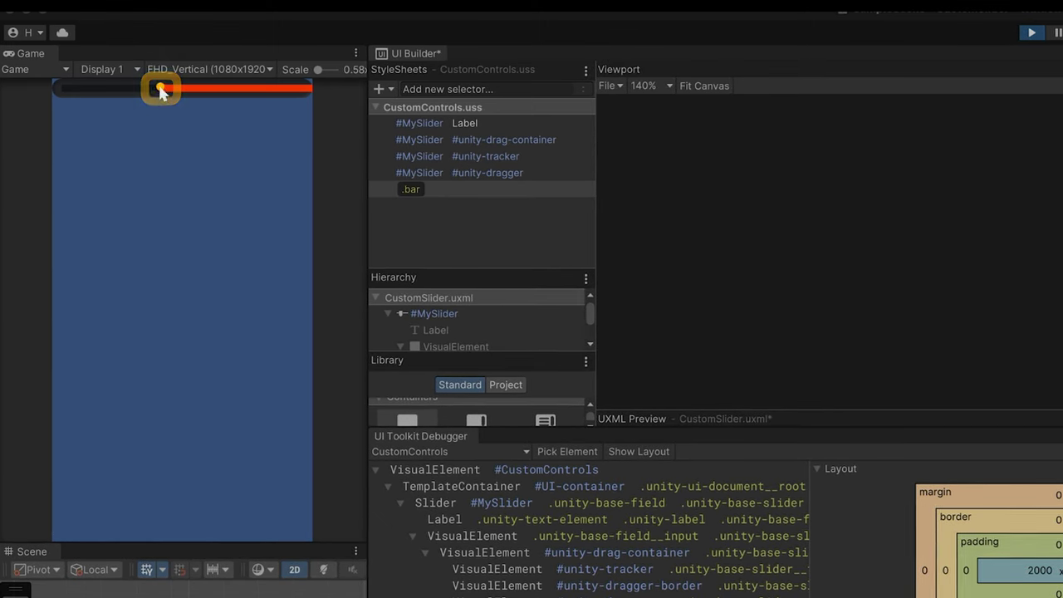
drag(162, 91, 352, 98)
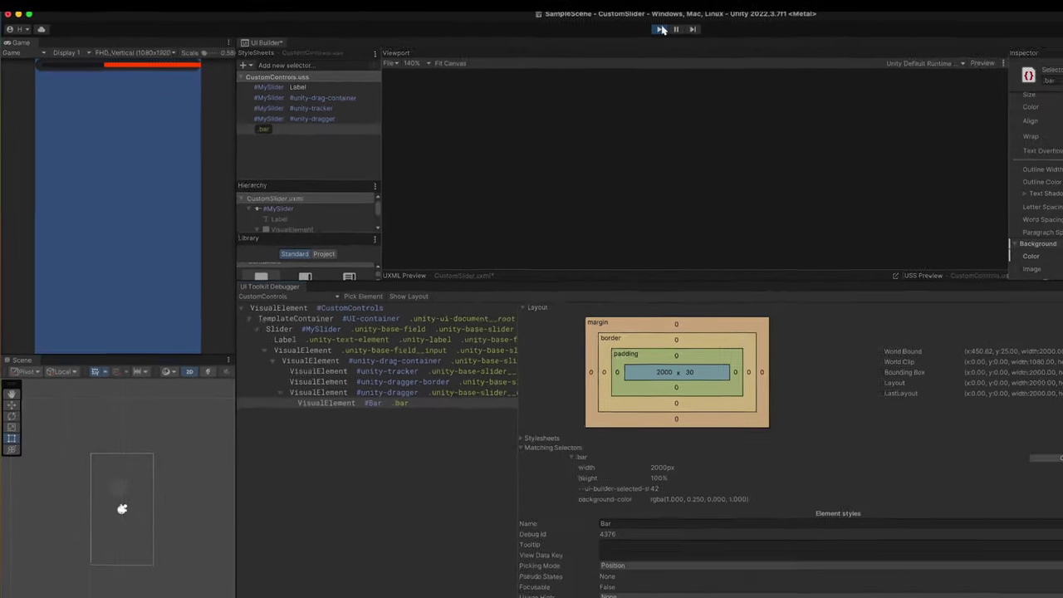
click(922, 31)
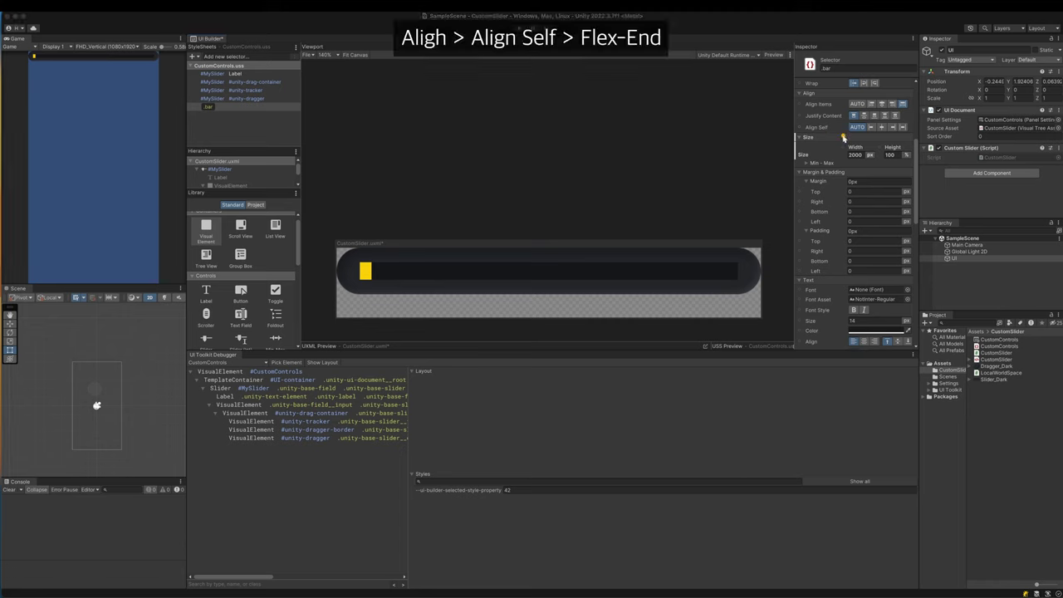
Set the .bar selector's Align Self to flex-end and test the slider's bar in a run of the scene.
click(892, 127)
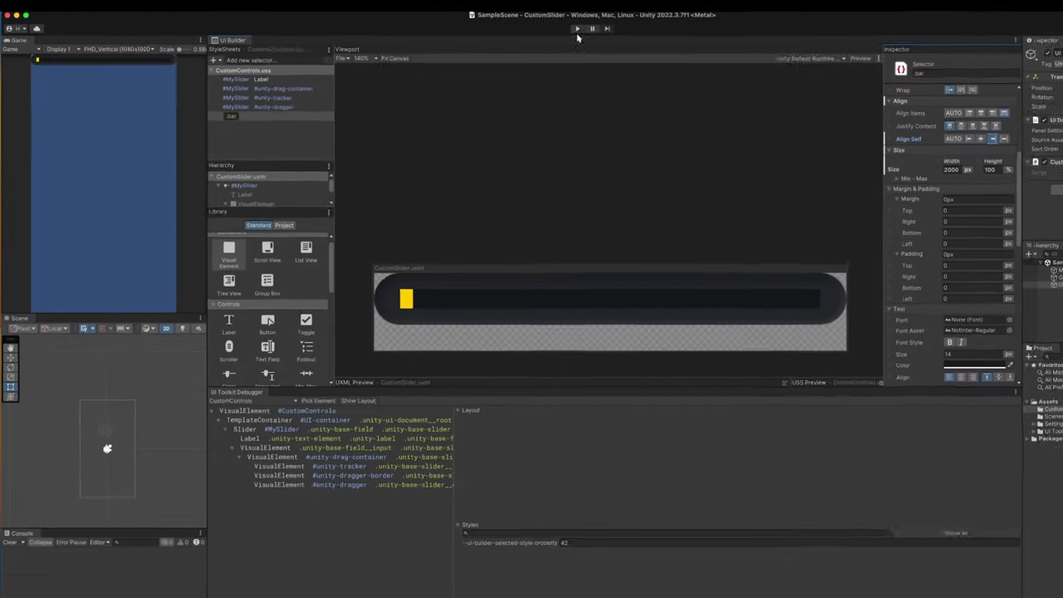
click(519, 27)
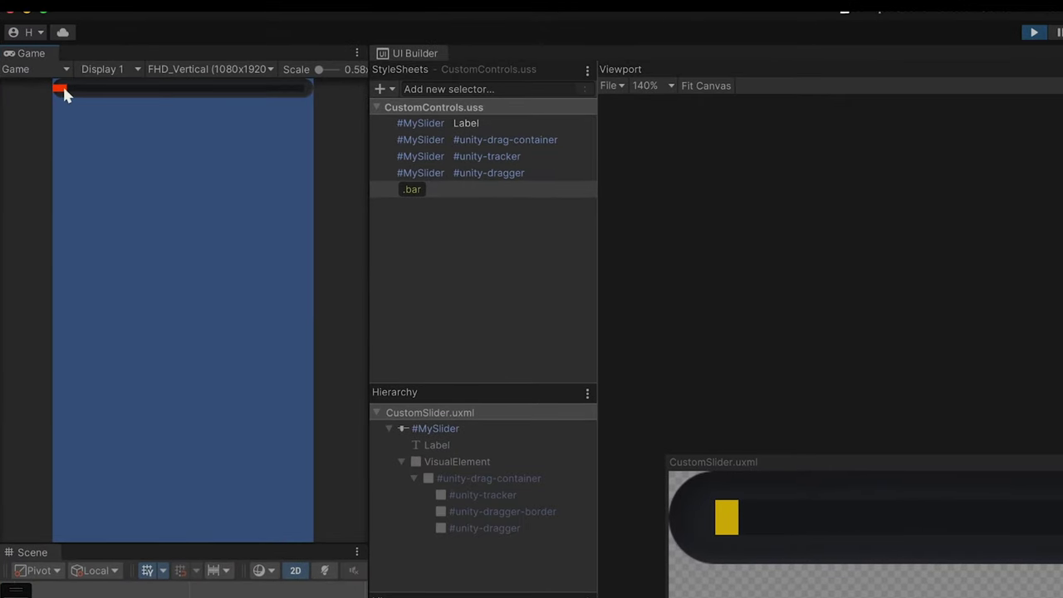
drag(72, 89, 253, 96)
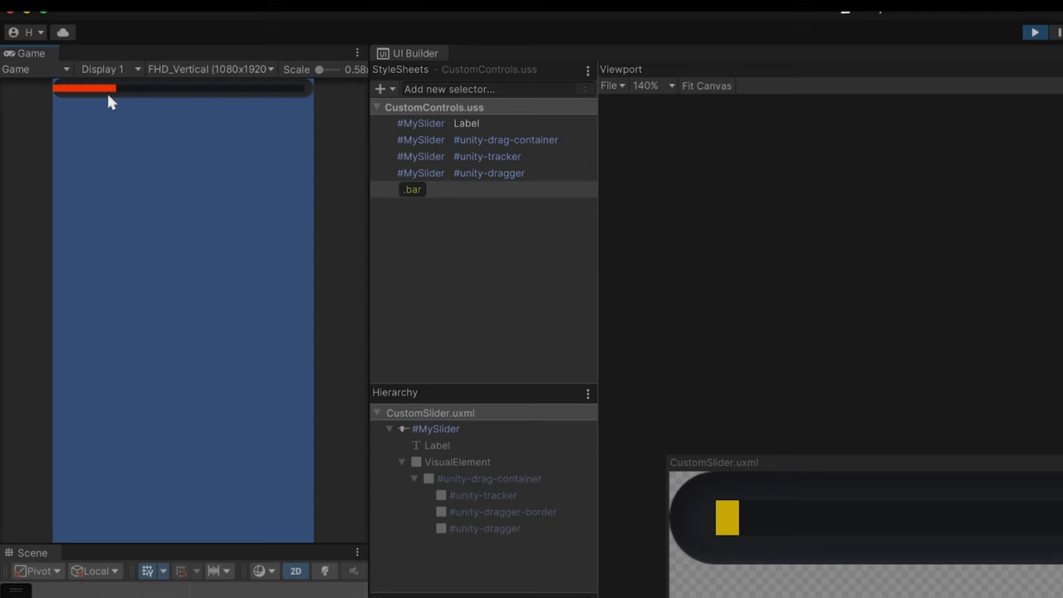
drag(98, 95, 214, 100)
drag(106, 104, 36, 105)
click(1016, 33)
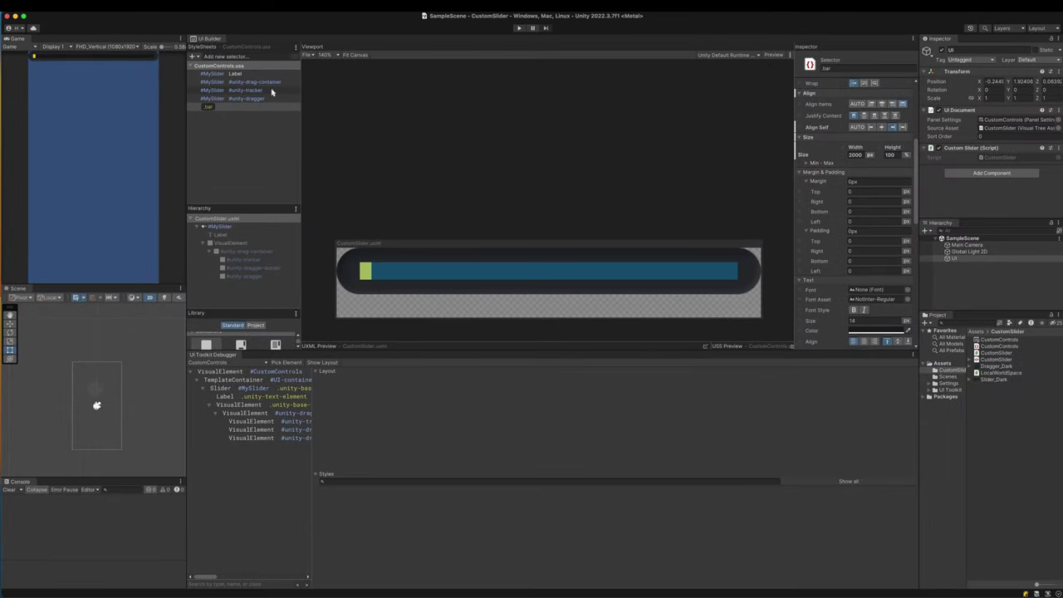
Set Overflow to hidden on the #MySlider #unity-drag-container selector.
click(266, 82)
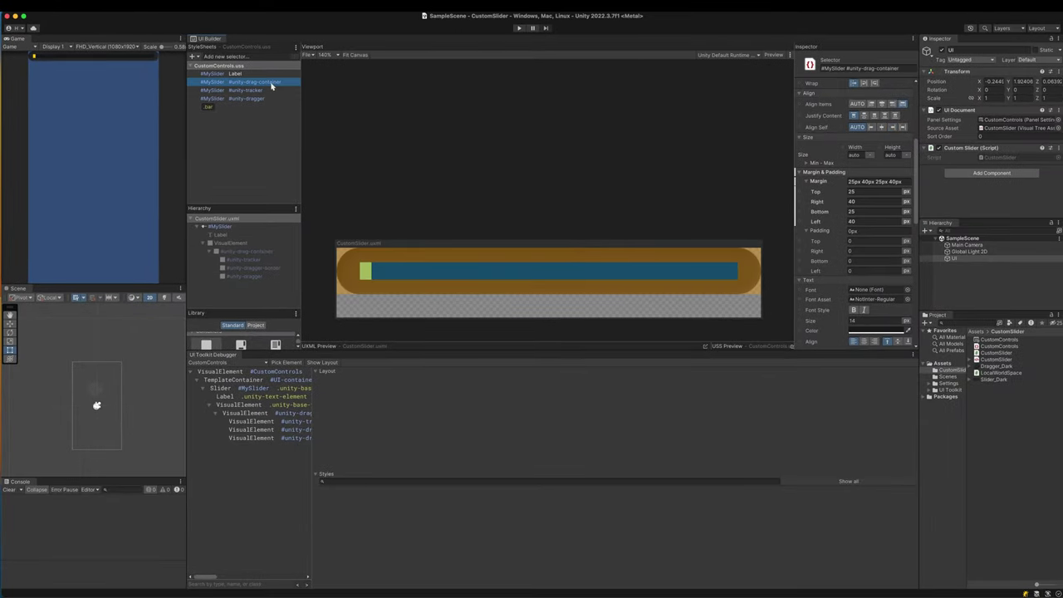
scroll(801, 133, up, 5)
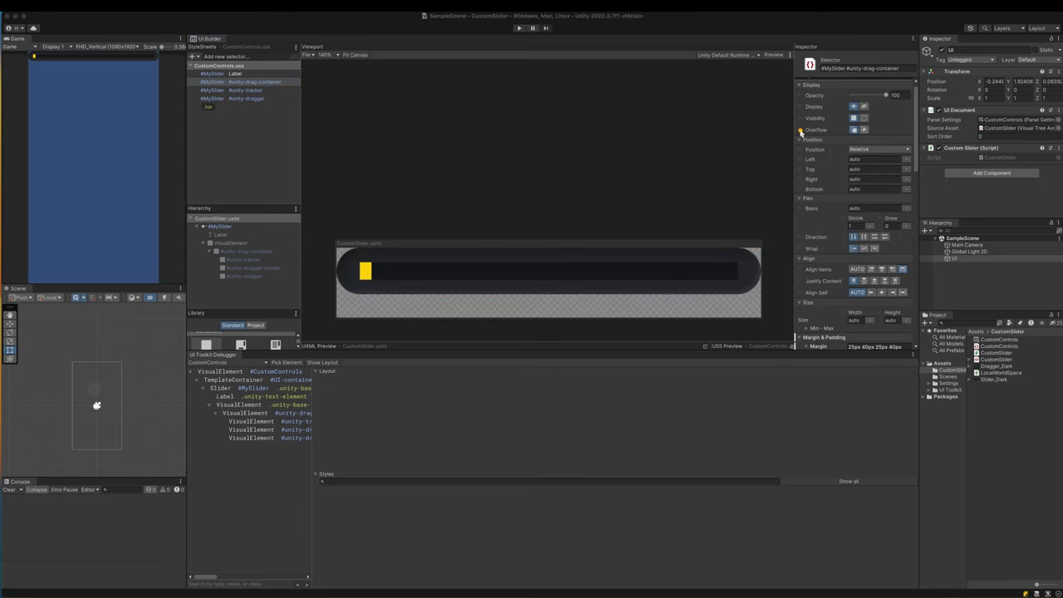
click(864, 131)
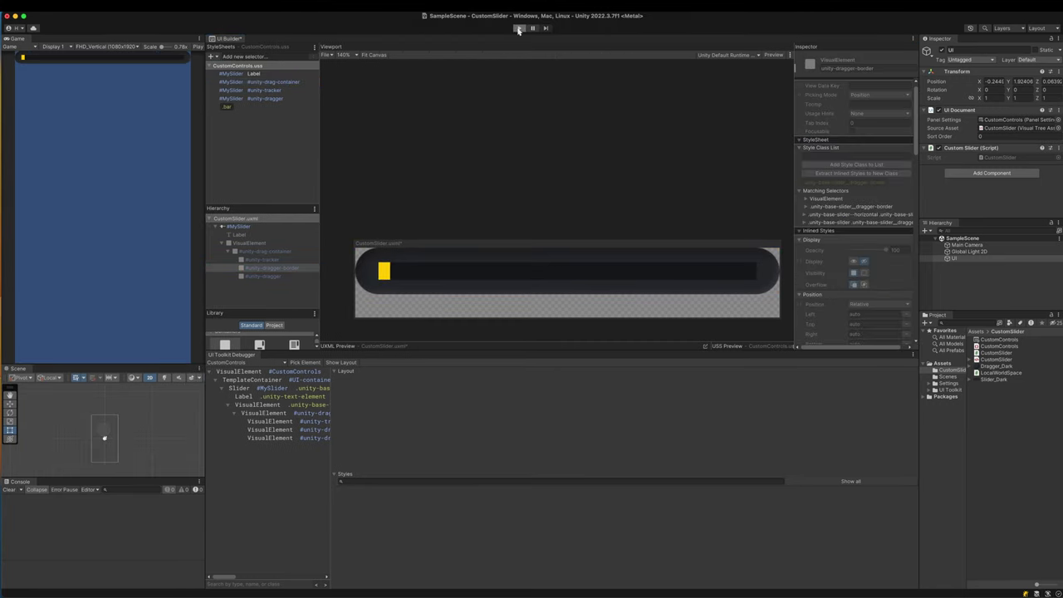
Run the scene and move the slider back and forth to check the clipping of the bar.
click(519, 29)
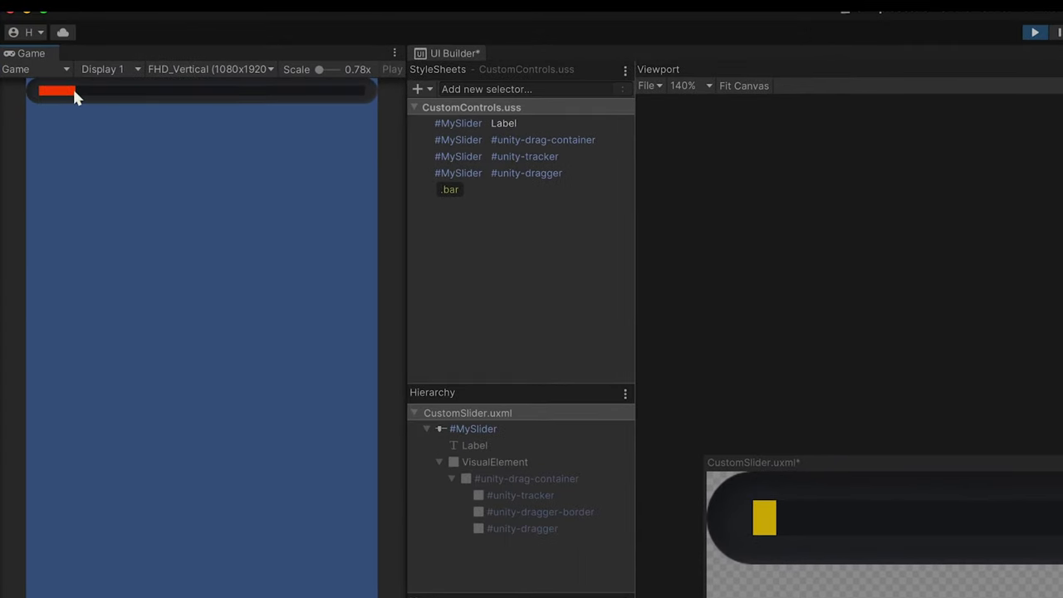
drag(368, 106, 140, 106)
drag(77, 100, 97, 127)
drag(46, 94, 34, 95)
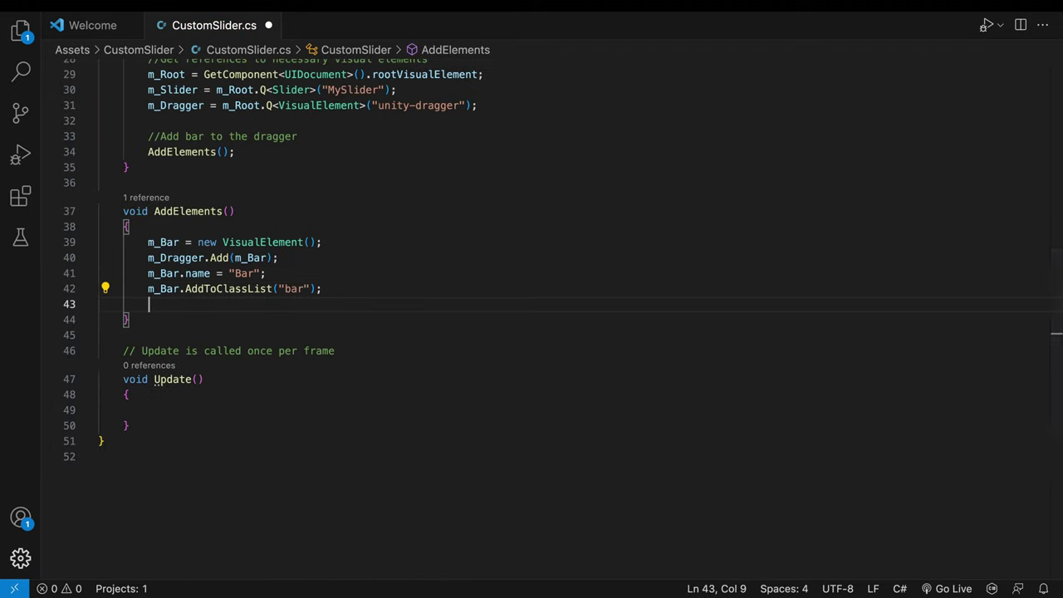
In Visual Studio Code, add m_NewDragger = new VisualElement(); below the bar's lines in AddElements().
key(Return)
key(Return)
key(Up)
text(m_NewDragger = new)
key(Tab)
key(Return)
Add the new element with m_Dragger.Add(m_NewDragger); and name it with m_NewDragger.name = "NewDragger";.
text(m_Dragger.)
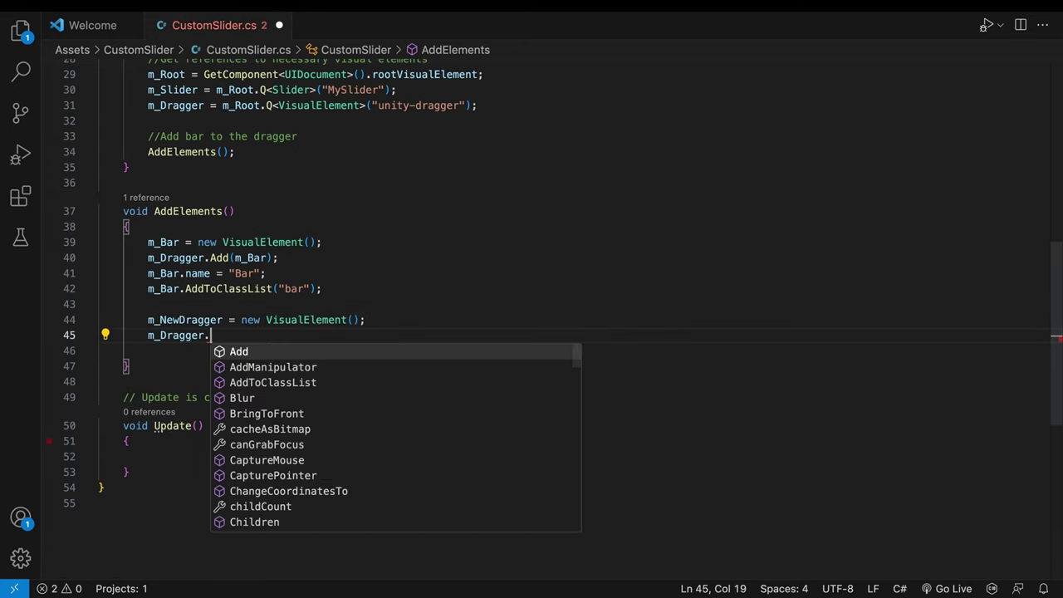
text(Add(m_NewDragger))
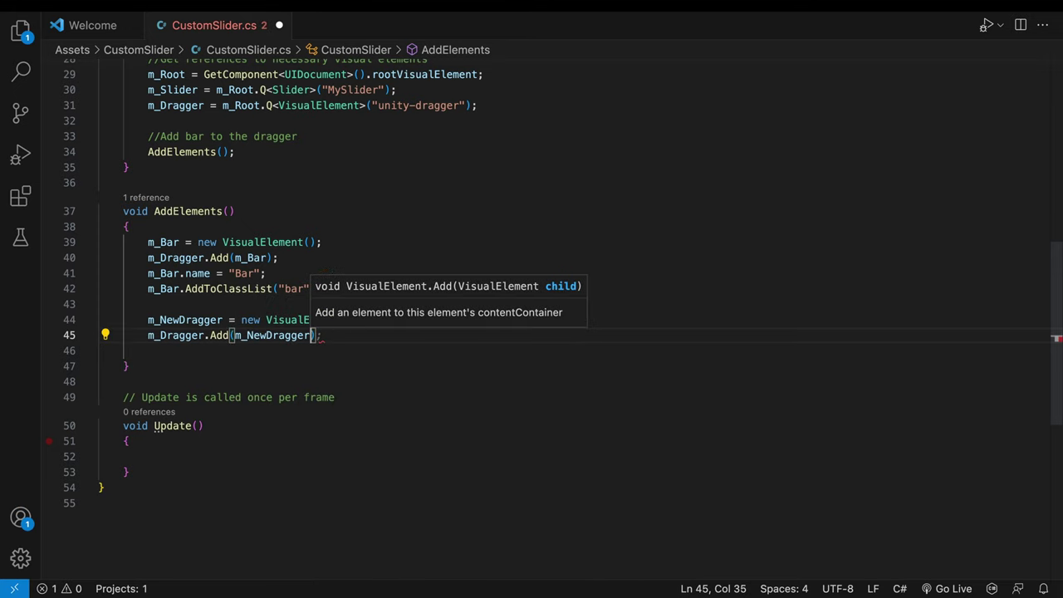
text(;)
key(Return)
text(m_NewDragger.n)
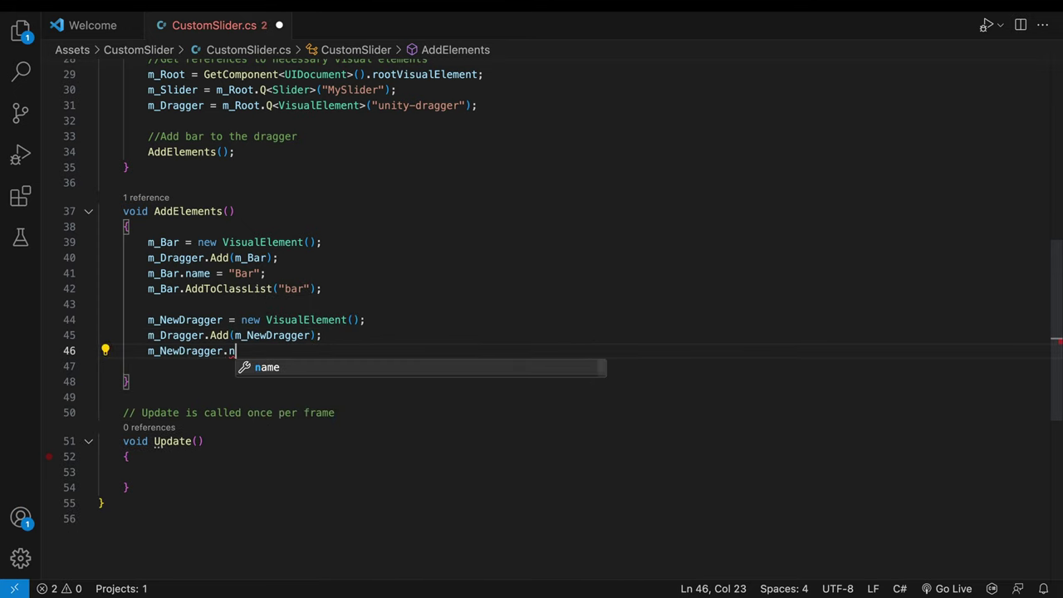
text(ame = "NewDragger";)
key(Return)
Assign the style class with m_NewDragger.AddToClassList("newdragger"); and save the script.
text(m_NewDragger.Add)
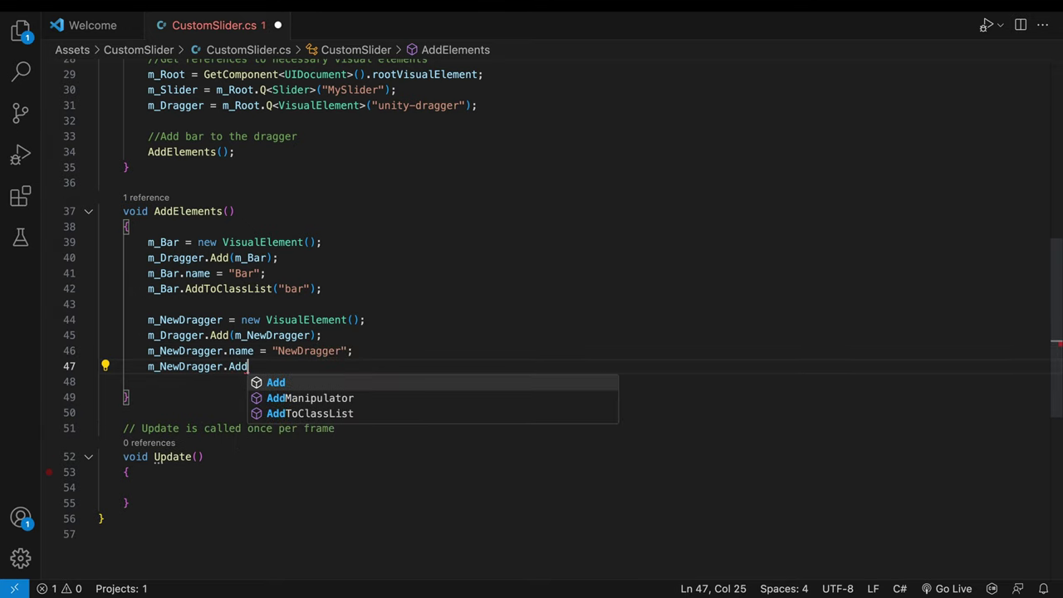
key(Down)
key(Down)
key(Tab)
text(("newdragger)
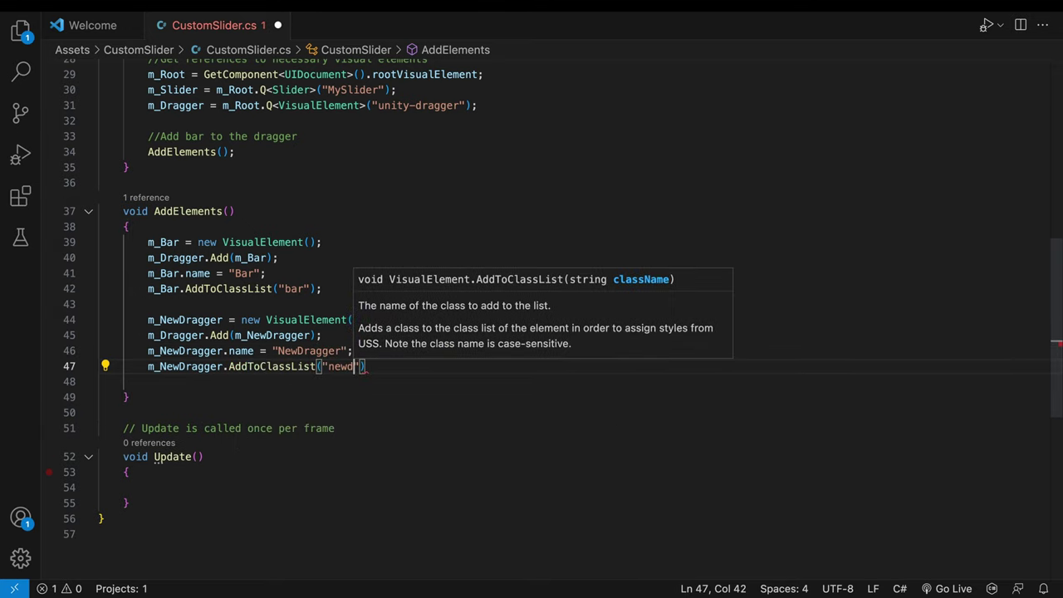
text("))
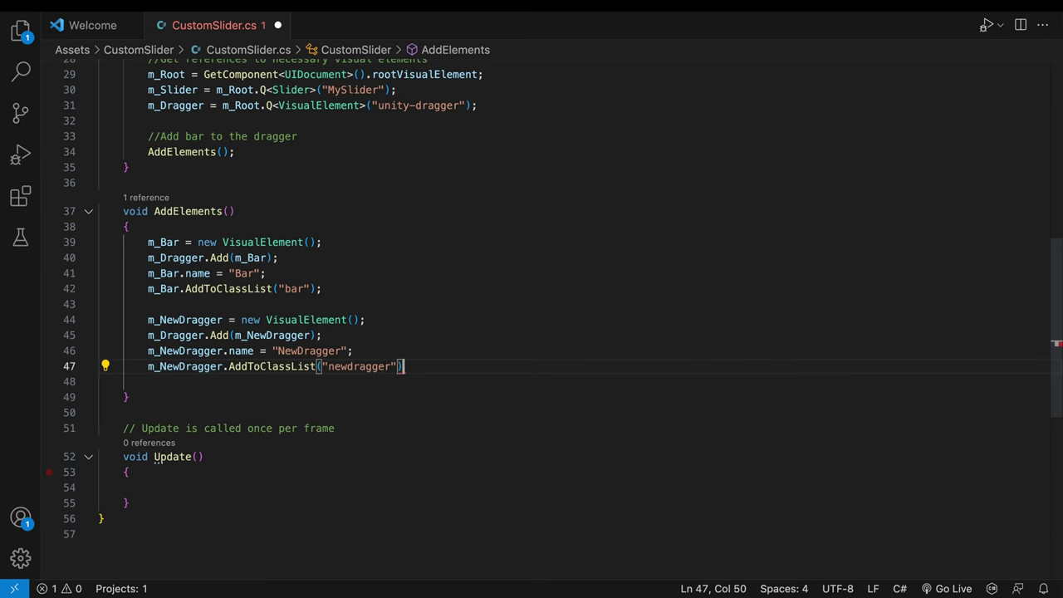
text(;)
key(super+s)
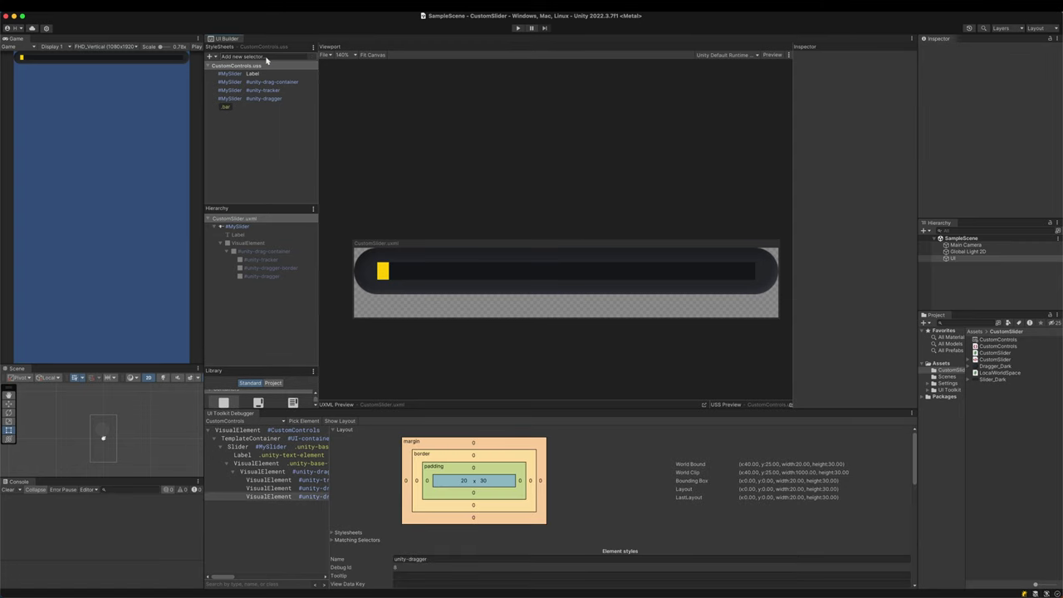
Switch to Unity and add a .newdragger class selector to the CustomControls.uss style sheet.
click(266, 58)
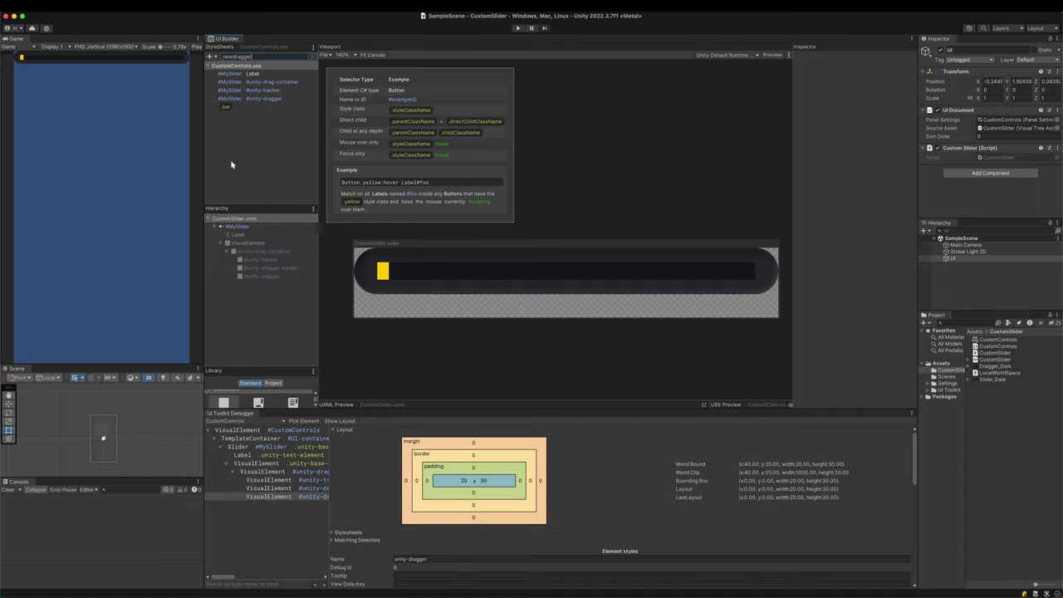
key(Return)
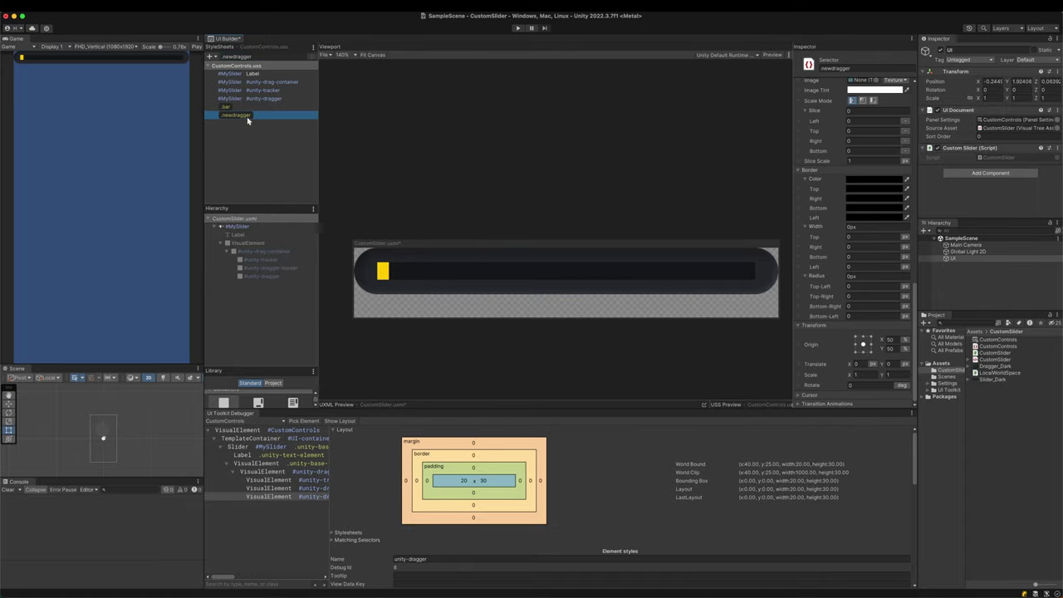
scroll(855, 166, up, 10)
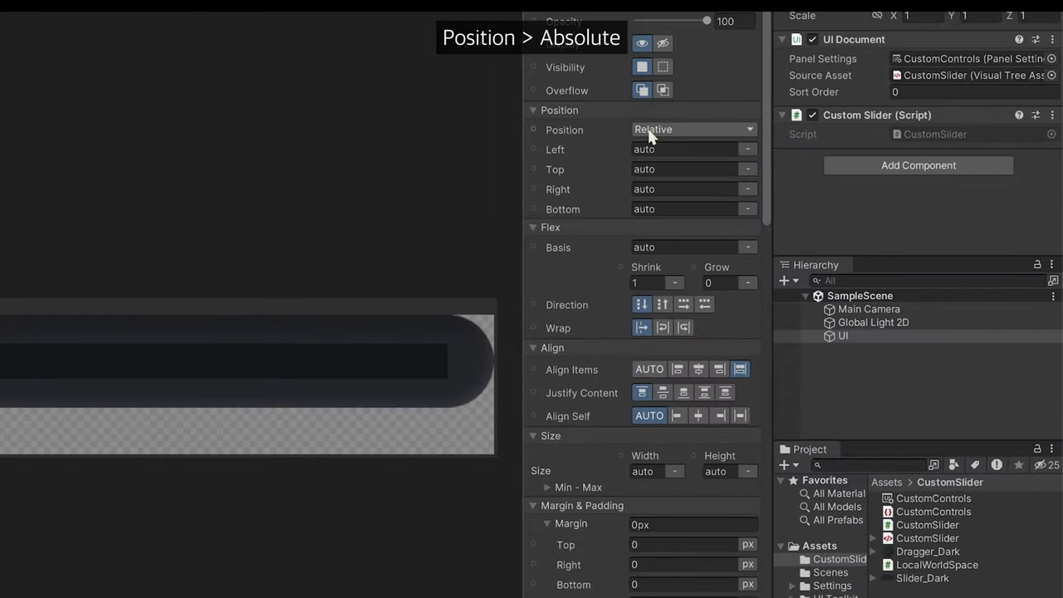
Set the .newdragger selector's position to Absolute and its width and height to 80 px.
click(856, 157)
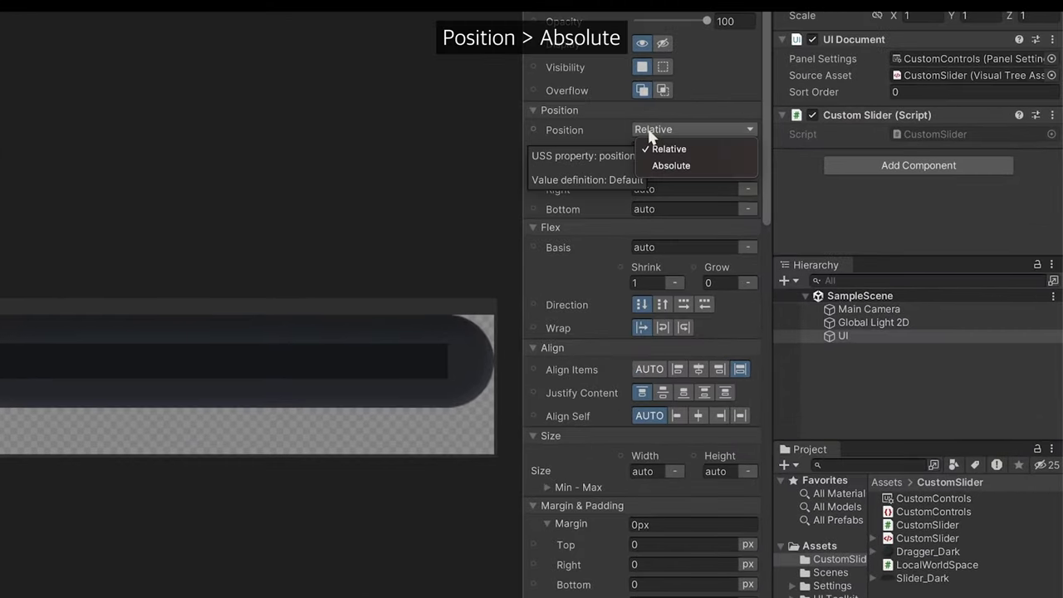
click(671, 165)
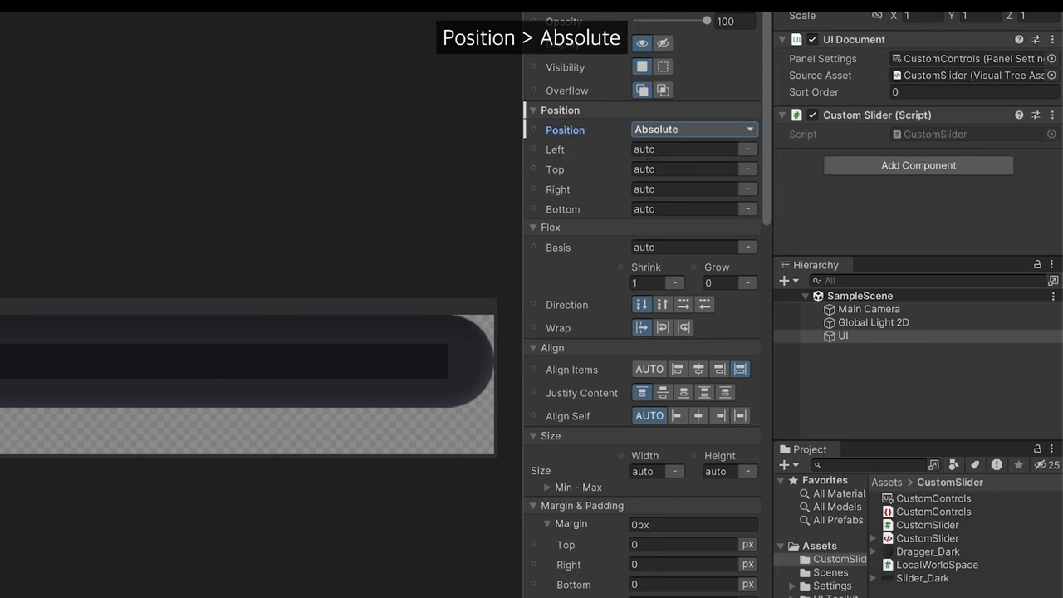
click(653, 472)
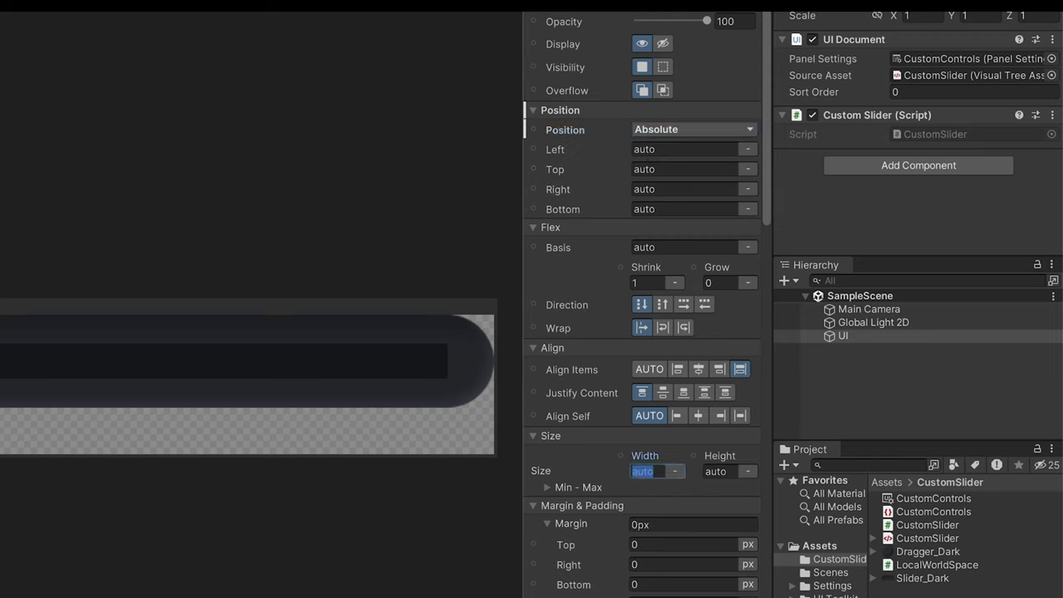
text(80)
key(Return)
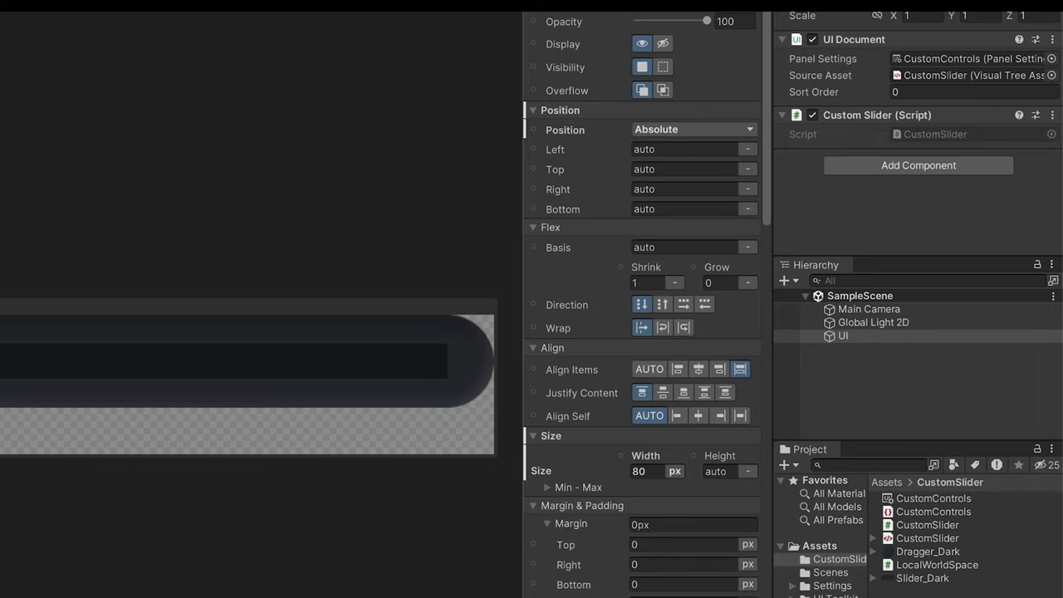
text(80)
key(Return)
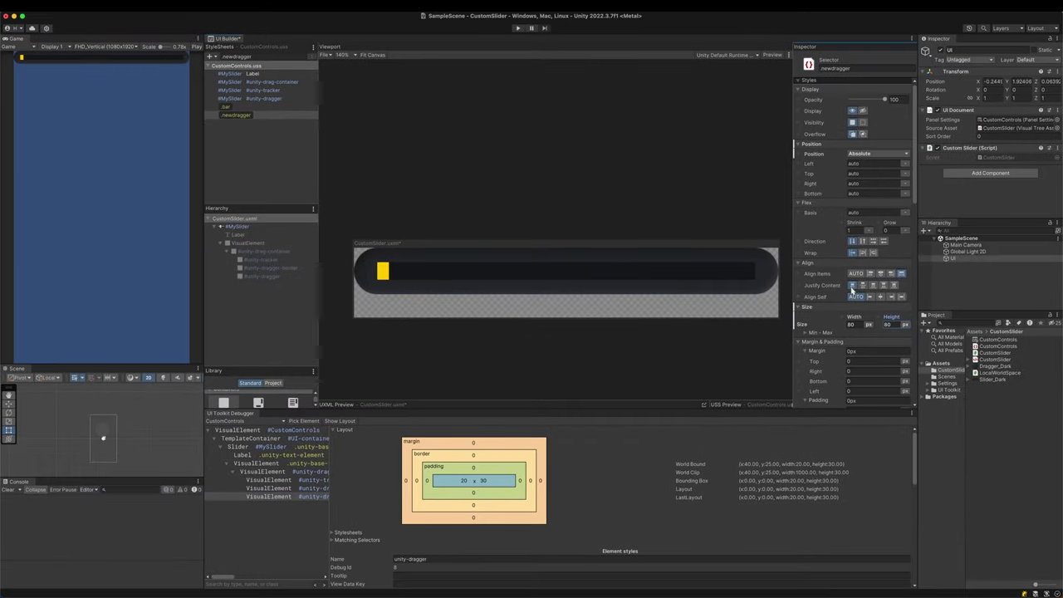
Give the .newdragger selector a fully opaque blue background colour, 0062FF.
scroll(851, 288, down, 15)
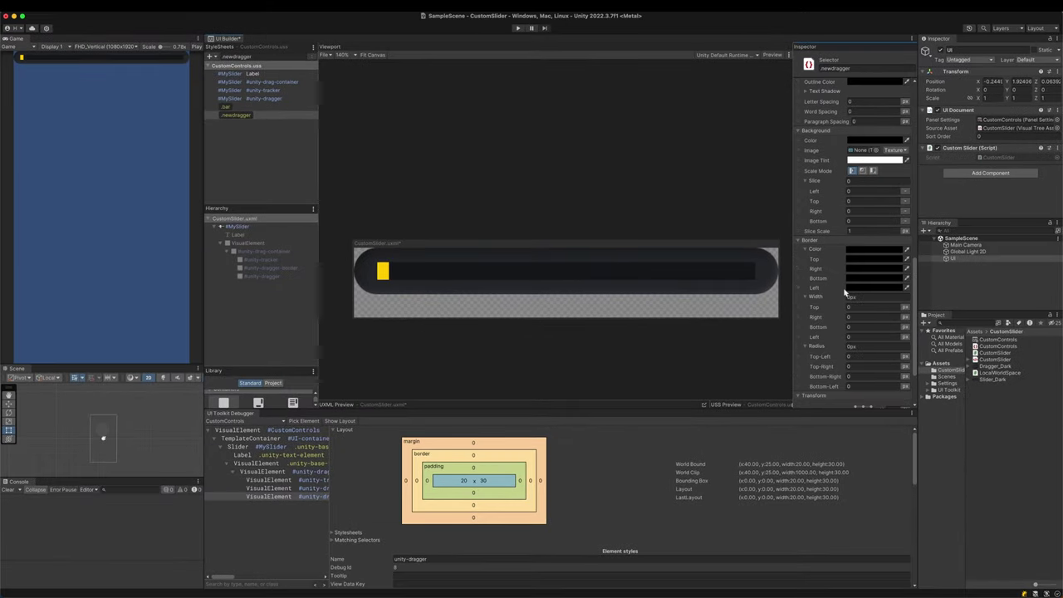
click(864, 149)
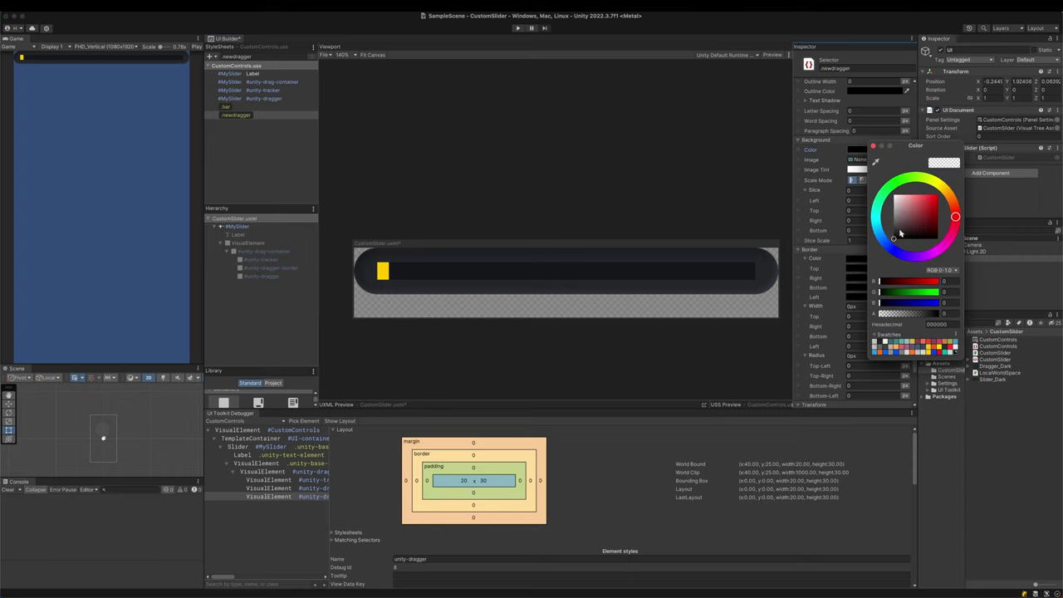
click(891, 239)
click(937, 194)
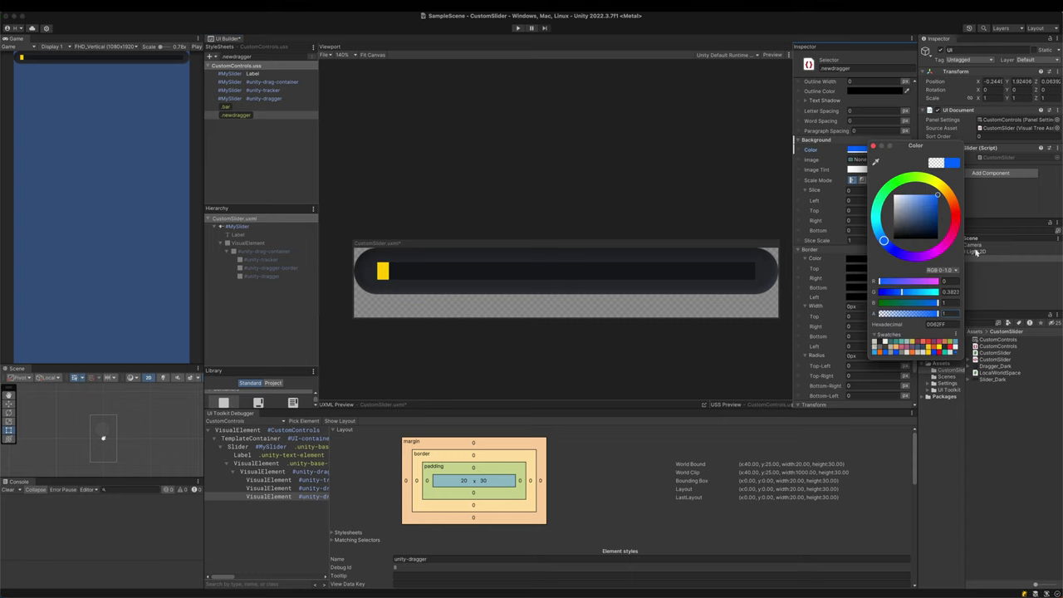
click(873, 146)
Enter Play mode and slide the handle along the track in the Game view to test the new dragger.
click(518, 28)
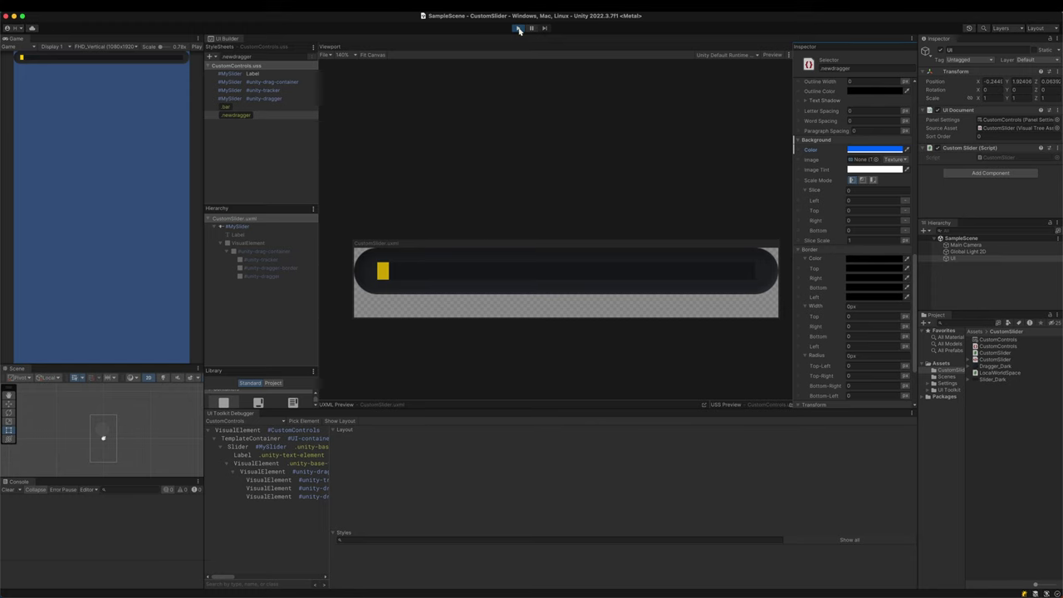
click(32, 63)
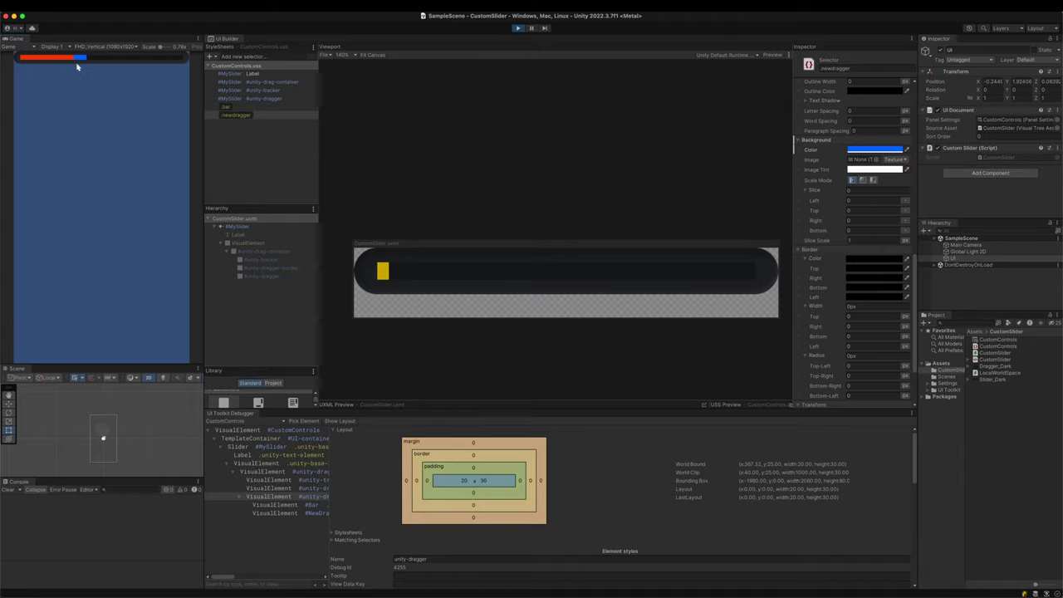
mouse_move(82, 66)
mouse_down()
mouse_move(113, 60)
mouse_move(72, 65)
mouse_up()
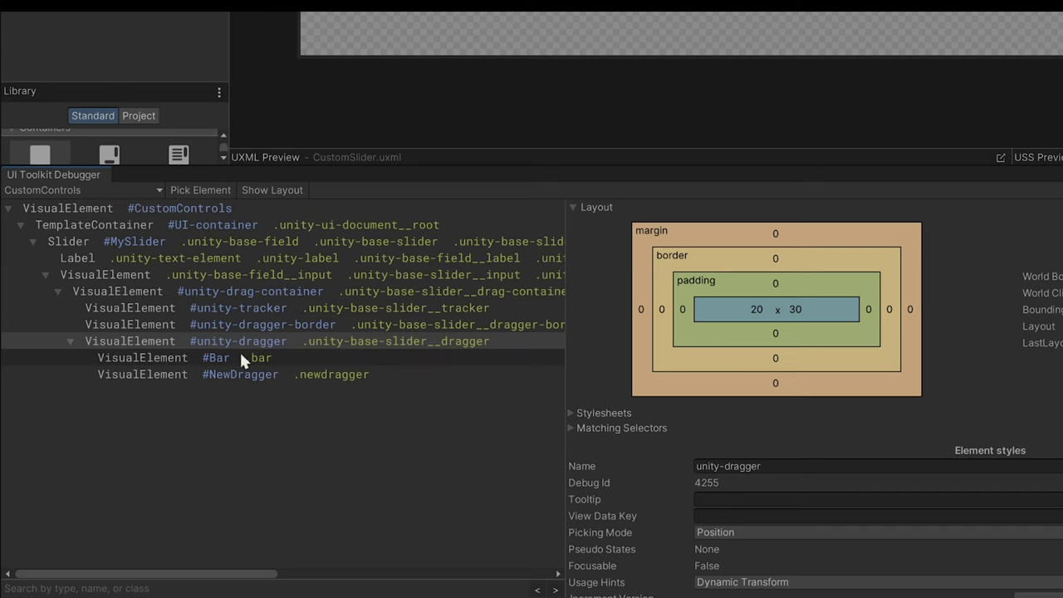
Examine the unity-dragger, NewDragger and unity-drag-container elements in the UI Toolkit Debugger to see how they are nested.
click(199, 342)
click(202, 373)
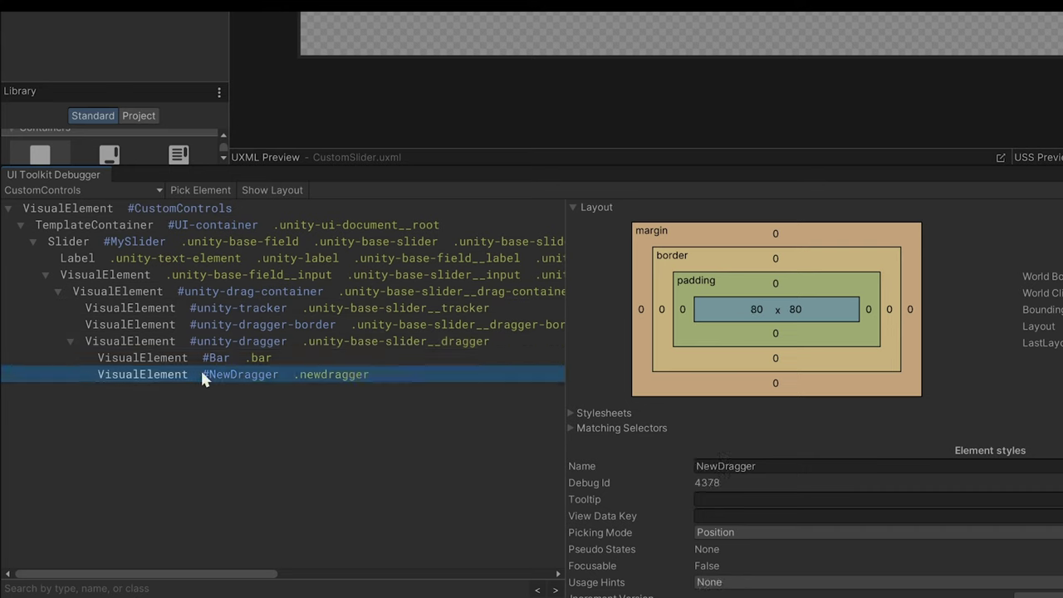
click(200, 291)
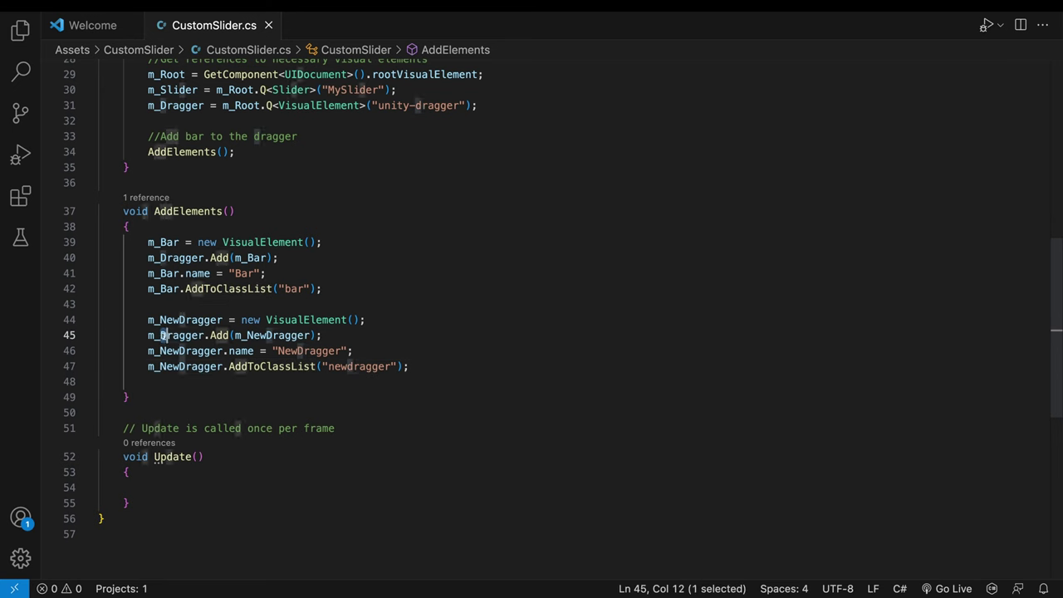
Switch to Visual Studio Code, change the new dragger's parent so the line reads m_Slider.Add(m_NewDragger); and save CustomSlider.cs.
key(shift+Right)
key(shift+Right)
key(shift+Right)
key(shift+Right)
key(shift+Right)
key(shift+Right)
text(Slider)
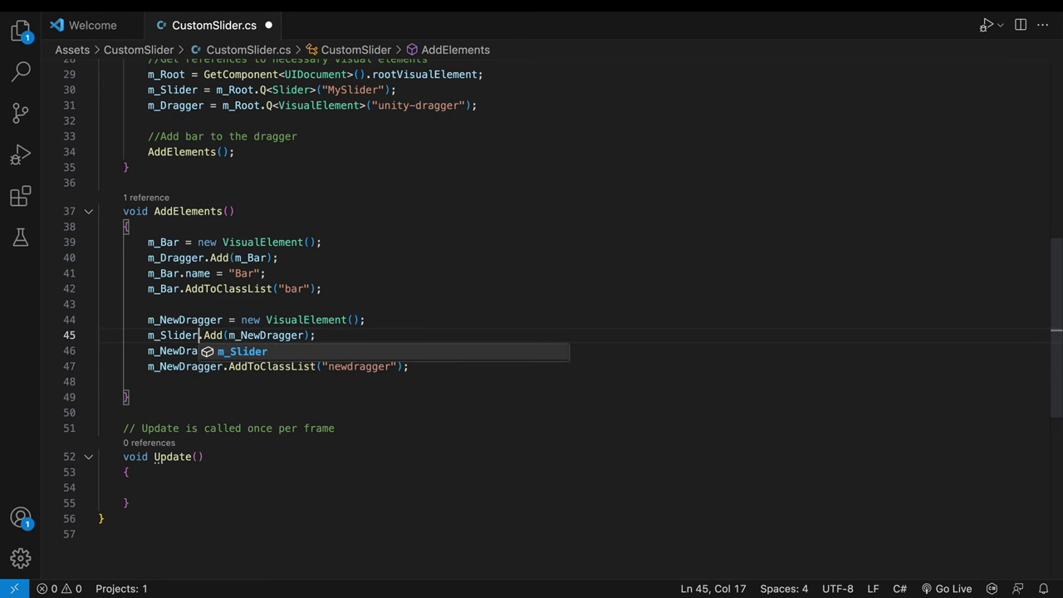
key(ctrl+s)
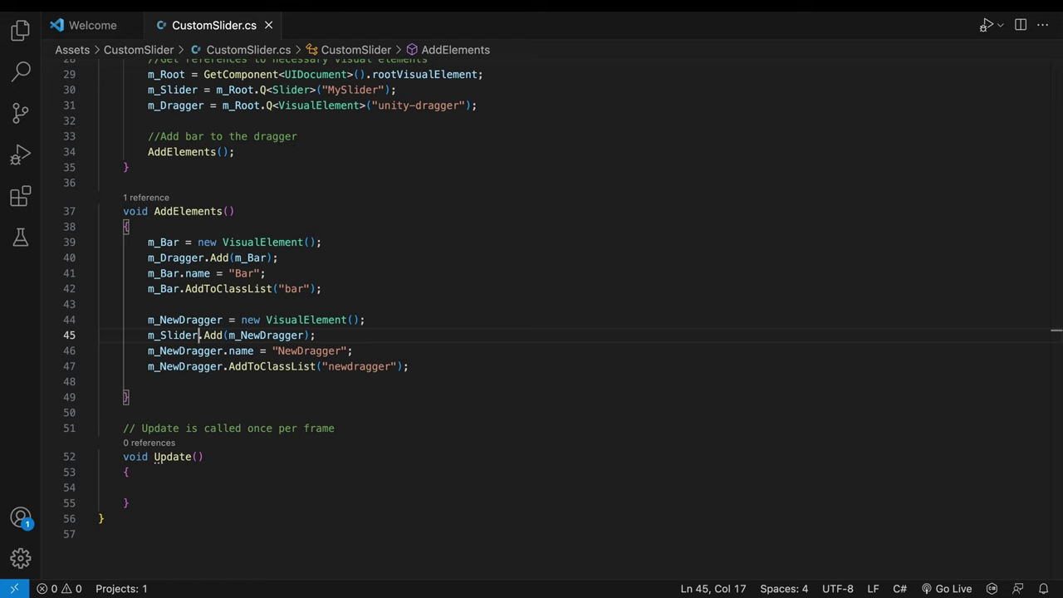
Consult the Change events manual page and add m_Slider.RegisterCallback<ChangeEvent<float>>(SliderValueChanged); at the end of Start().
click(321, 164)
click(281, 155)
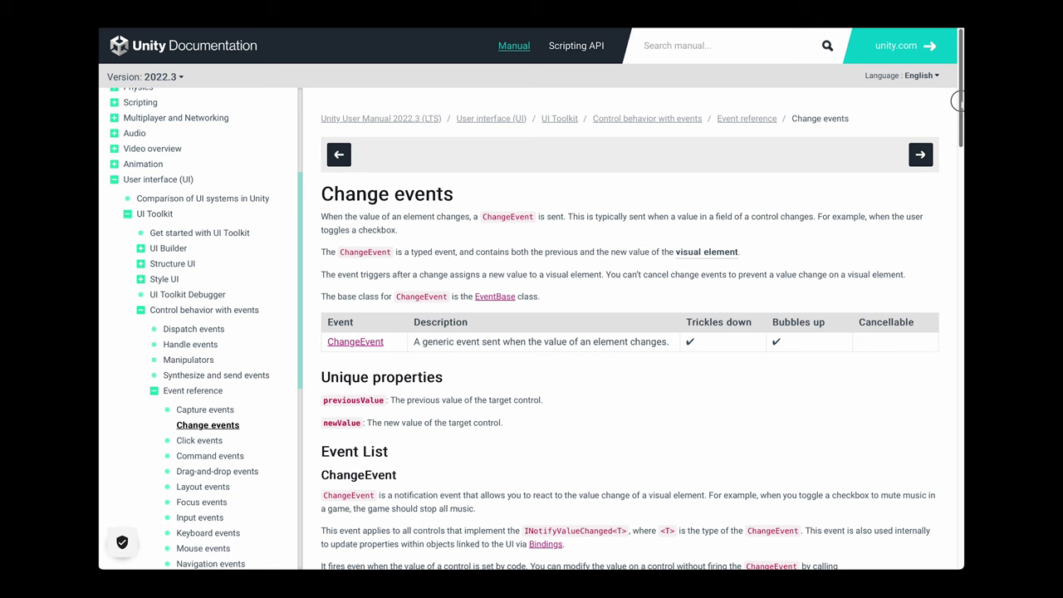
drag(956, 100, 959, 152)
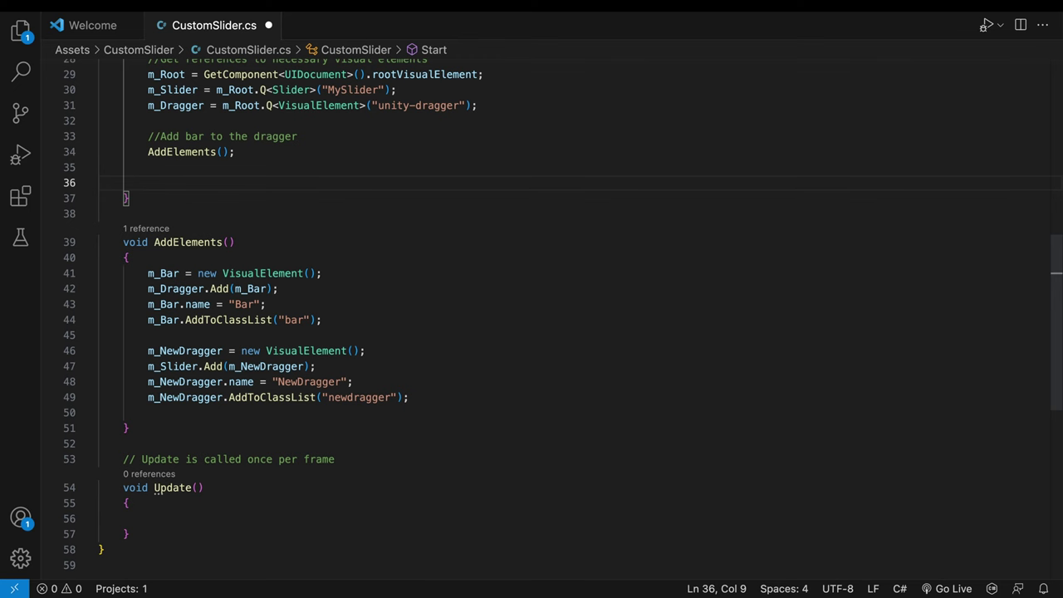
text(m_Slider.RegisterCallback<Ch)
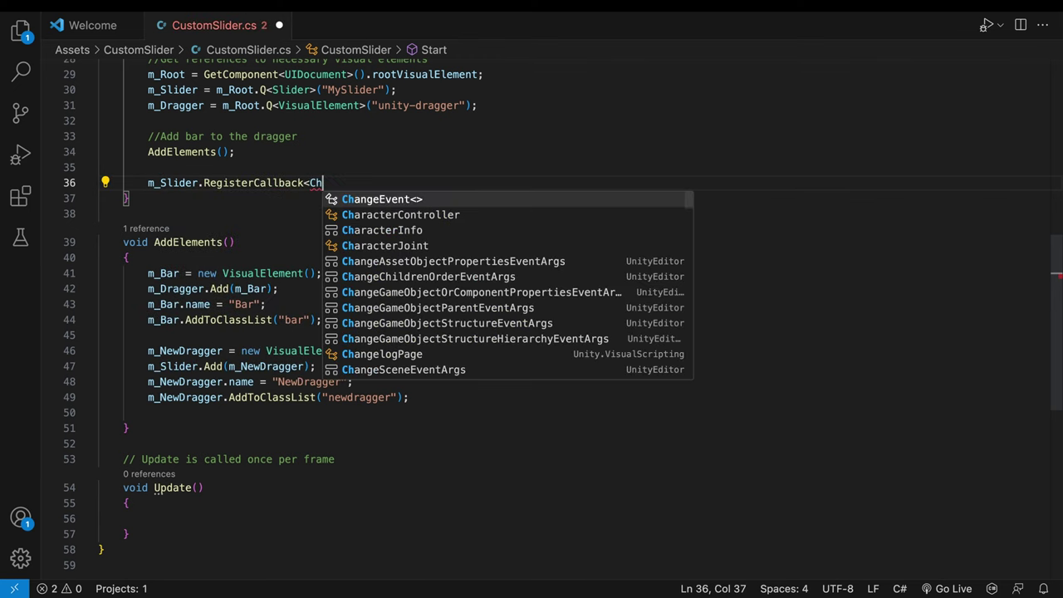
text(angeEvent<float>>(S)
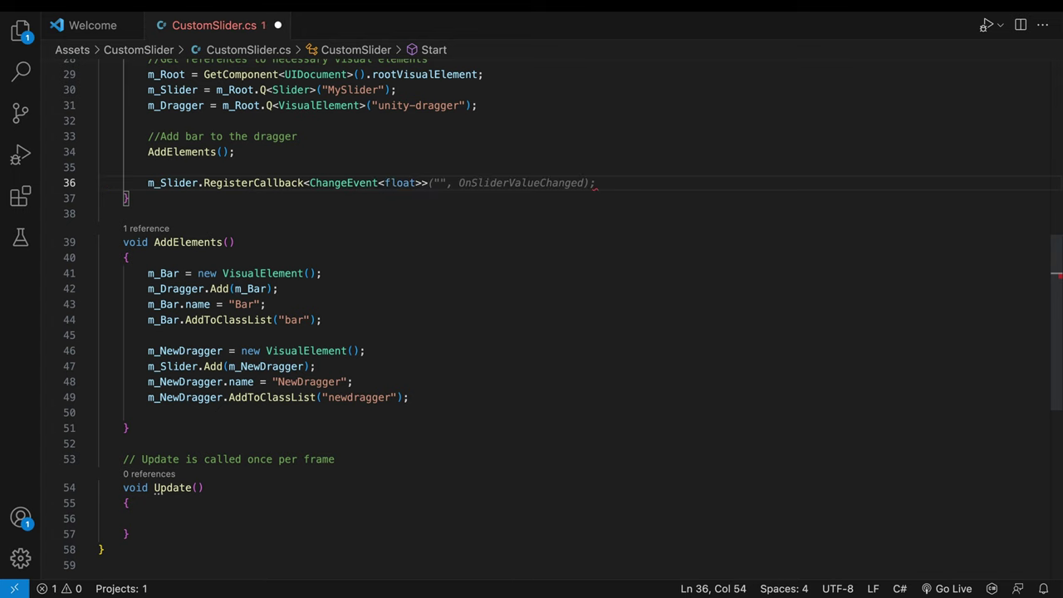
text(liderValueChanged)
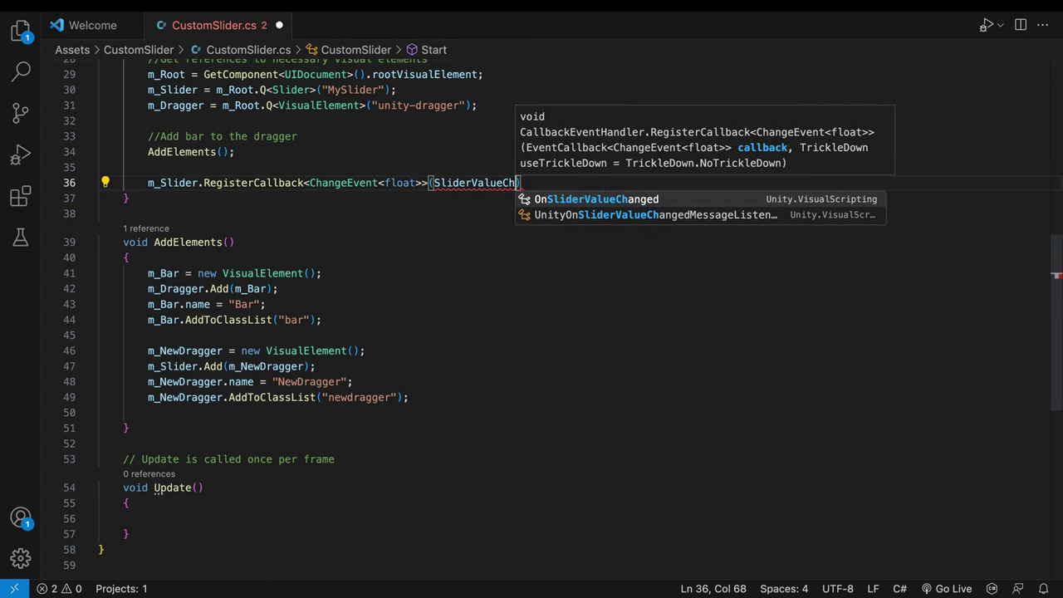
text();)
Add an empty method void SliderValueChanged(ChangeEvent<float> value) below AddElements().
click(133, 428)
key(Return)
key(Return)
text(void SliderValueChanged(ChangeEvent<floa)
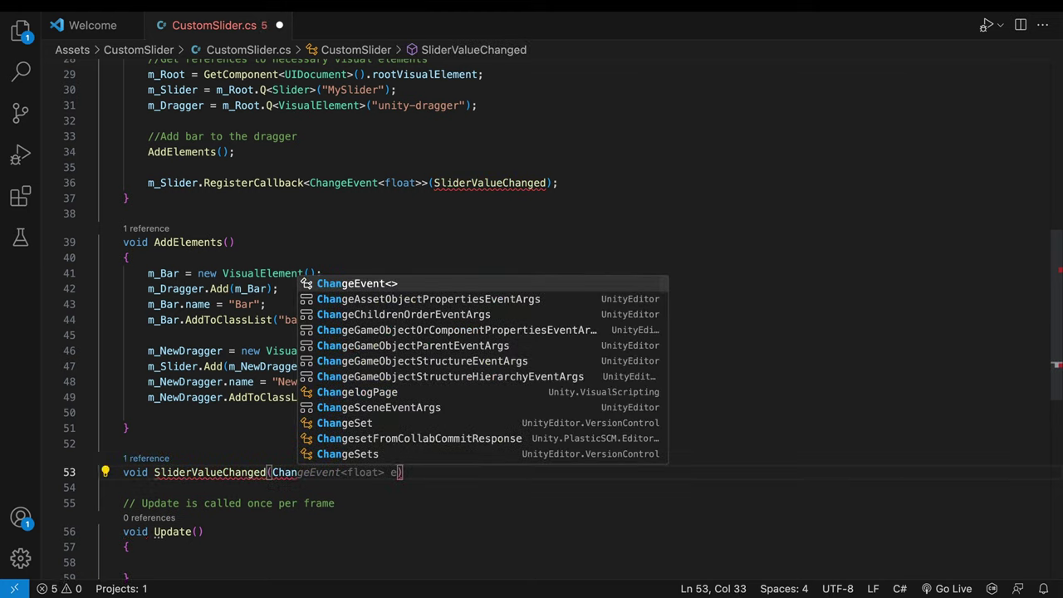
text(t> value))
key(Return)
text({)
key(Return)
key(Return)
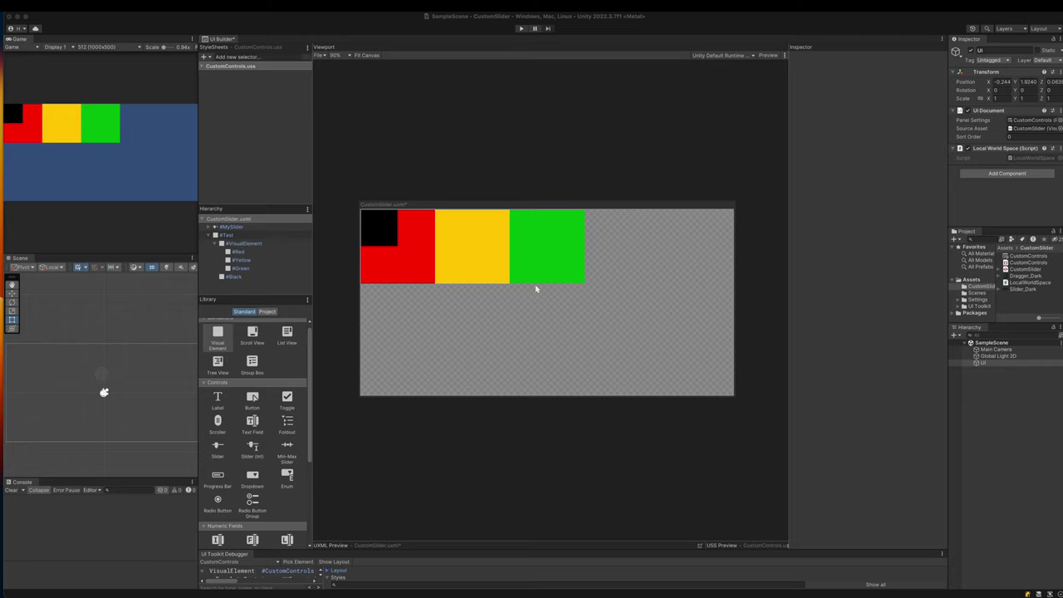
Switch to Unity and examine the position and size settings of the parent VisualElement and the Red, Yellow, Green and Black elements.
click(536, 281)
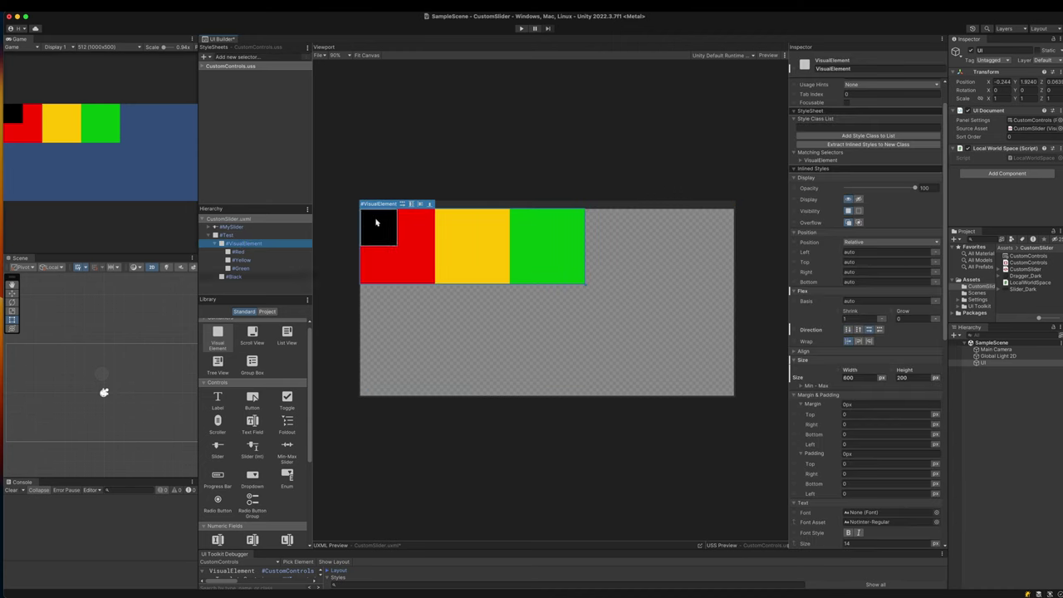
mouse_move(784, 362)
mouse_down()
mouse_move(859, 391)
mouse_move(938, 400)
mouse_up()
click(268, 253)
click(266, 260)
click(261, 269)
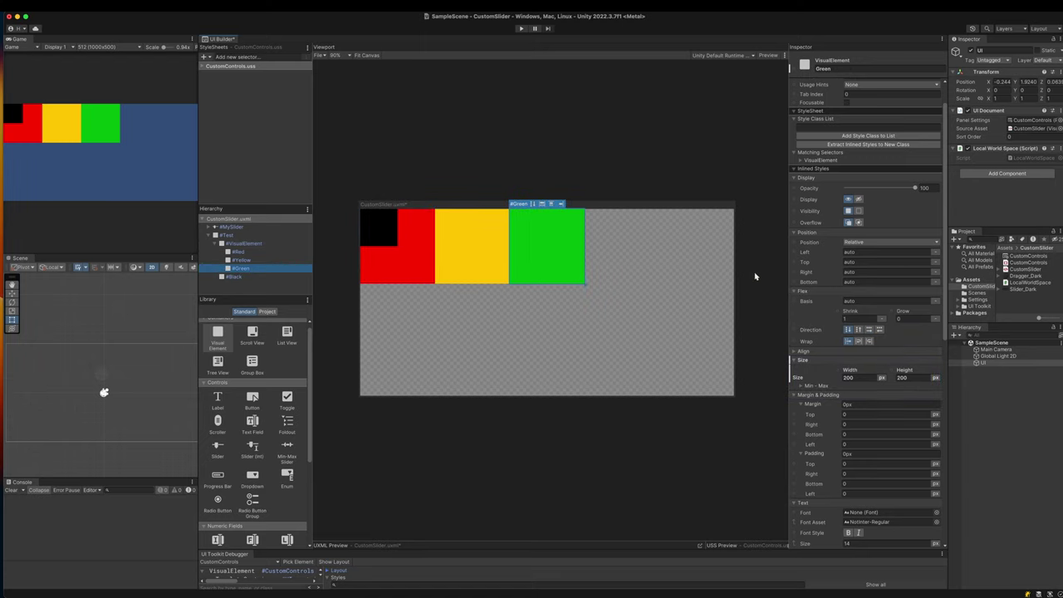
mouse_move(786, 237)
mouse_down()
mouse_move(830, 285)
mouse_move(950, 291)
mouse_up()
drag(787, 361, 946, 400)
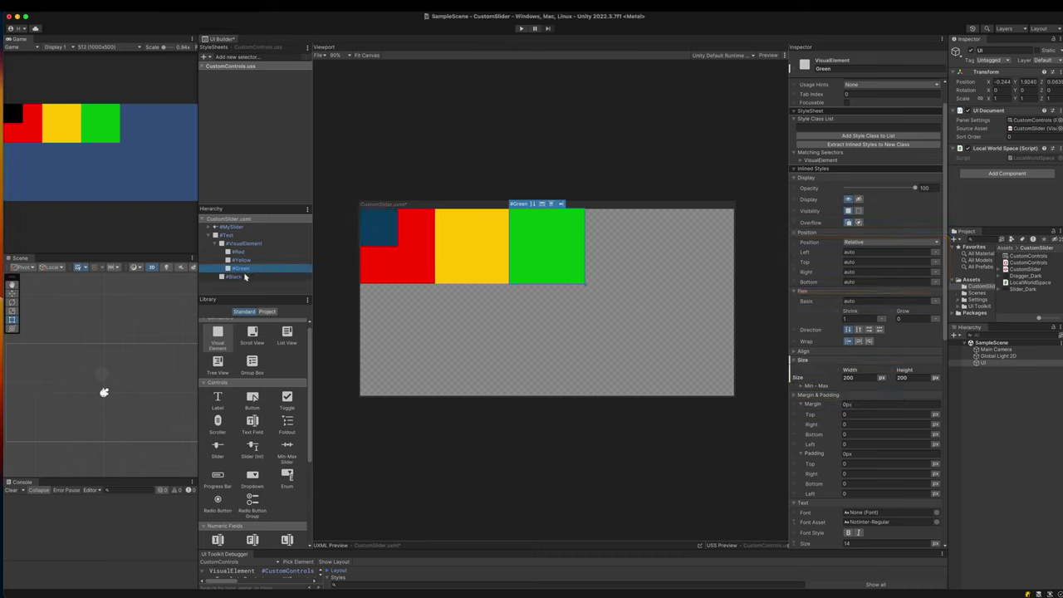
click(235, 276)
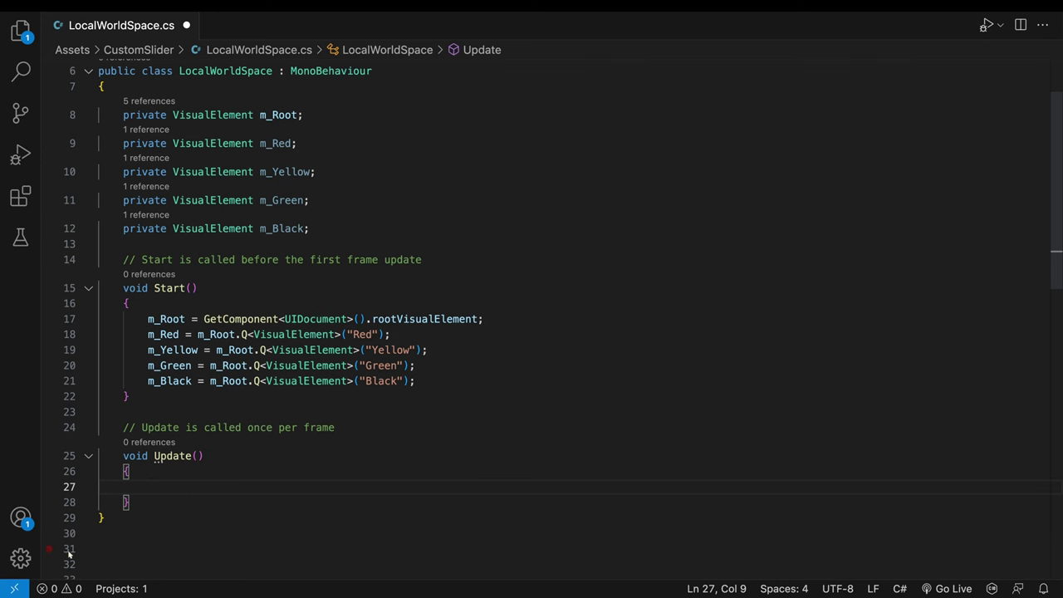
In LocalWorldSpace.cs, add Debug.Log(m_Yellow.layout.position); to Update() and check the output in Unity's Console.
text(Debug.Log(m_Yellow.layout.position);)
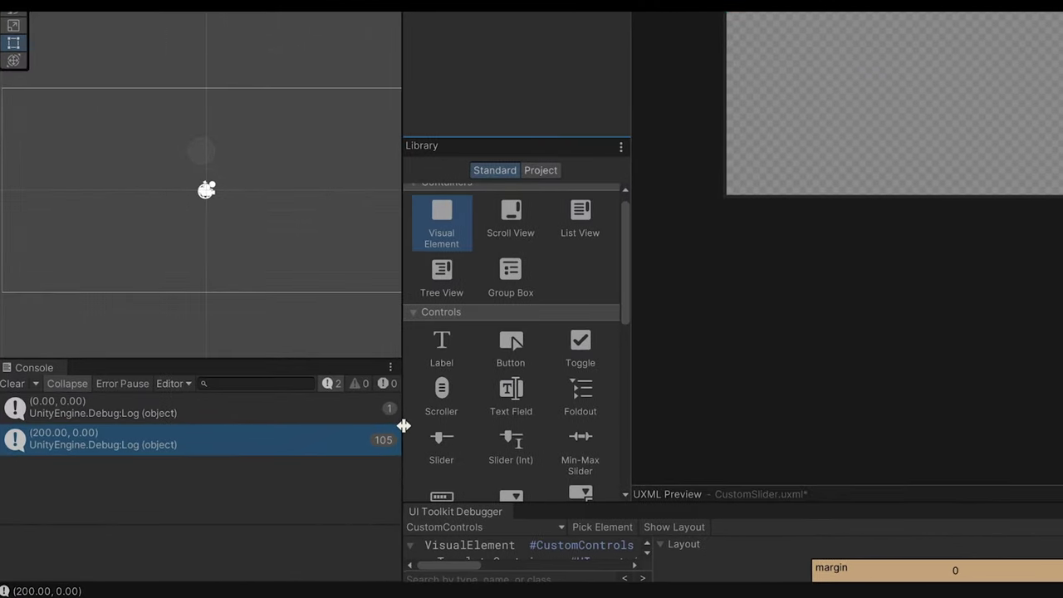
click(22, 514)
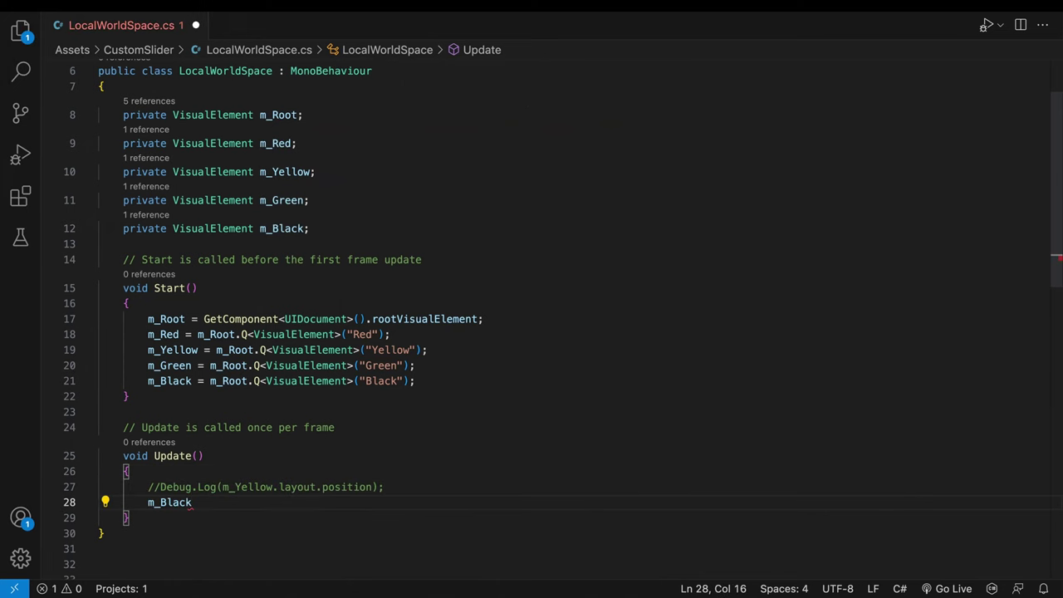
Add m_Black.transform.position = m_Yellow.layout.position; to Update(), test it in Unity's Play mode, and stop playback.
text(.transform.position =)
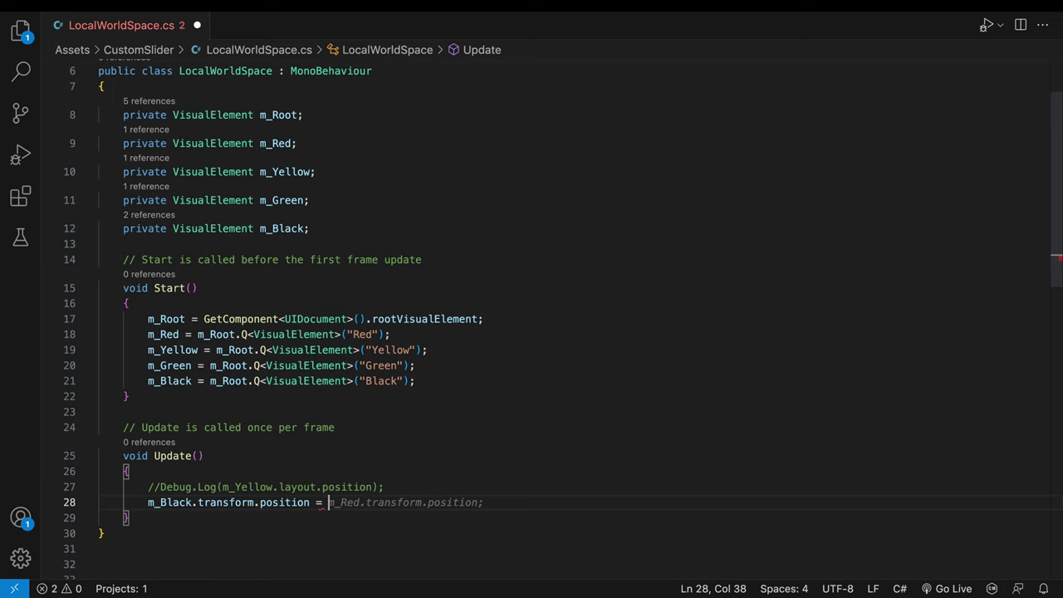
text(m_Yellow.layout.position;)
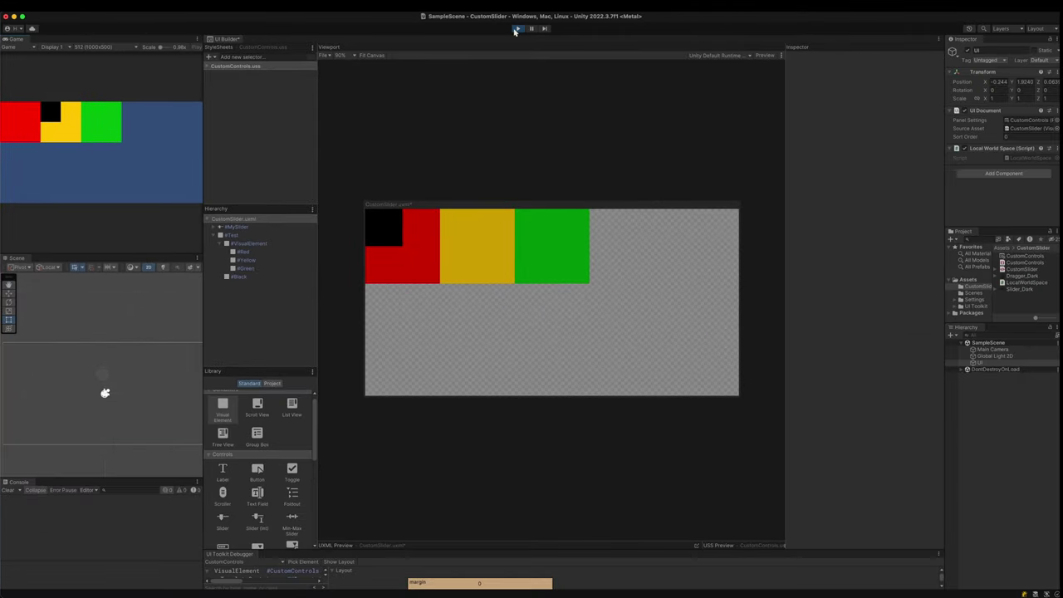
click(517, 29)
Set the Left offset of the VisualElement holding the red, yellow and green squares to 150 px and start Play mode.
click(249, 243)
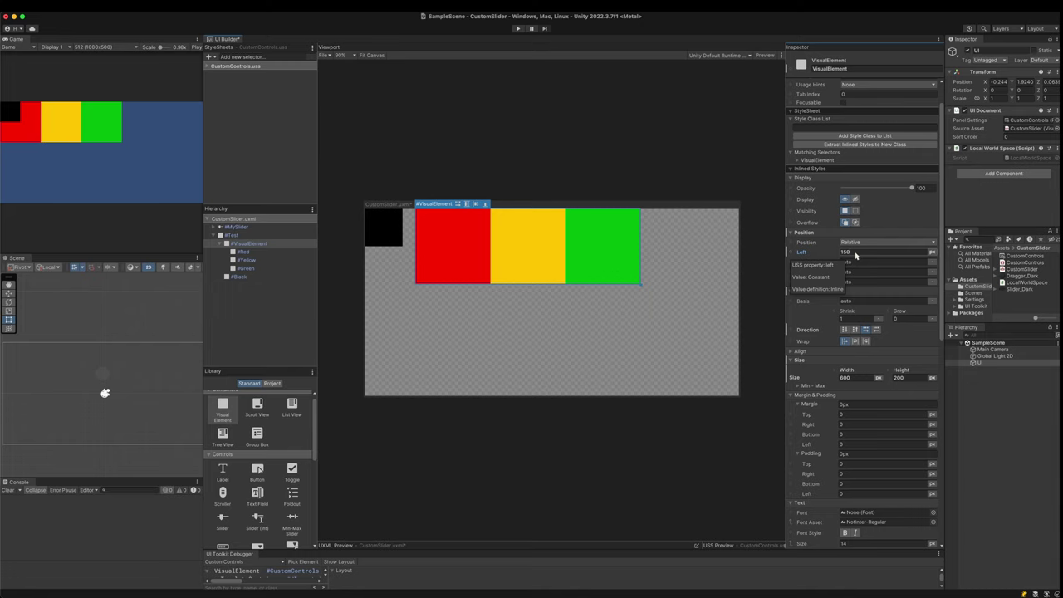
key(Tab)
text(150)
key(Return)
click(518, 30)
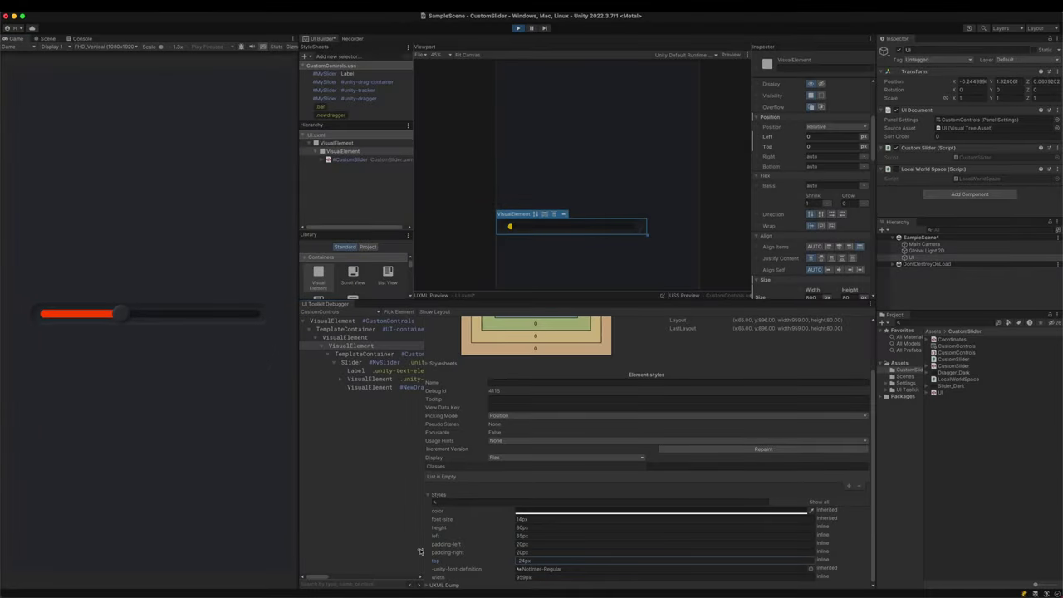
In the UI Toolkit Debugger, change the slider container's top to -584 px and width to 350 px, and try the slider handle.
drag(428, 560, 333, 555)
drag(437, 576, 187, 552)
drag(435, 563, 133, 238)
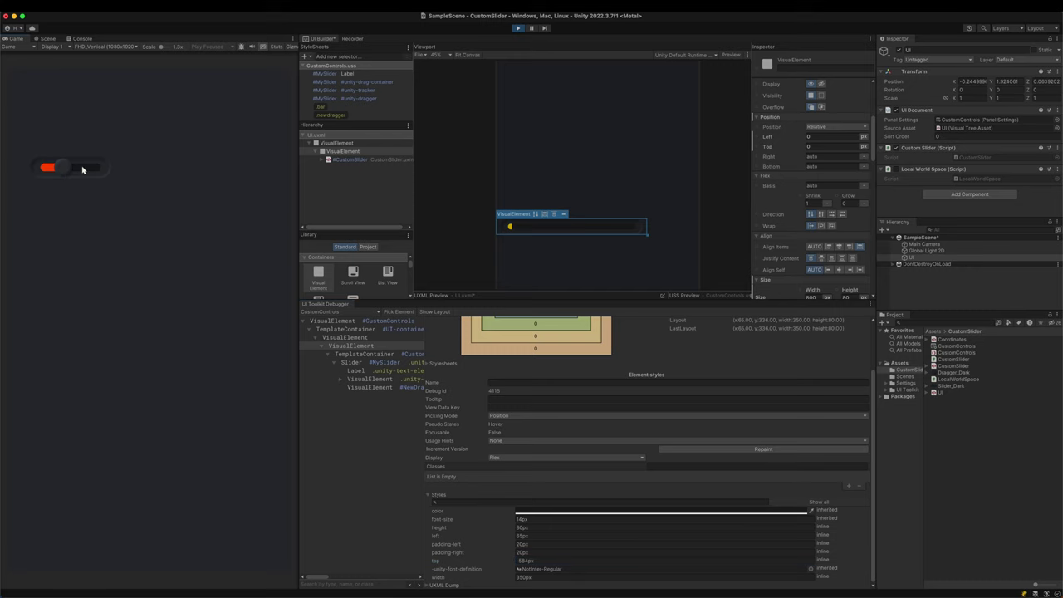
drag(60, 169, 74, 167)
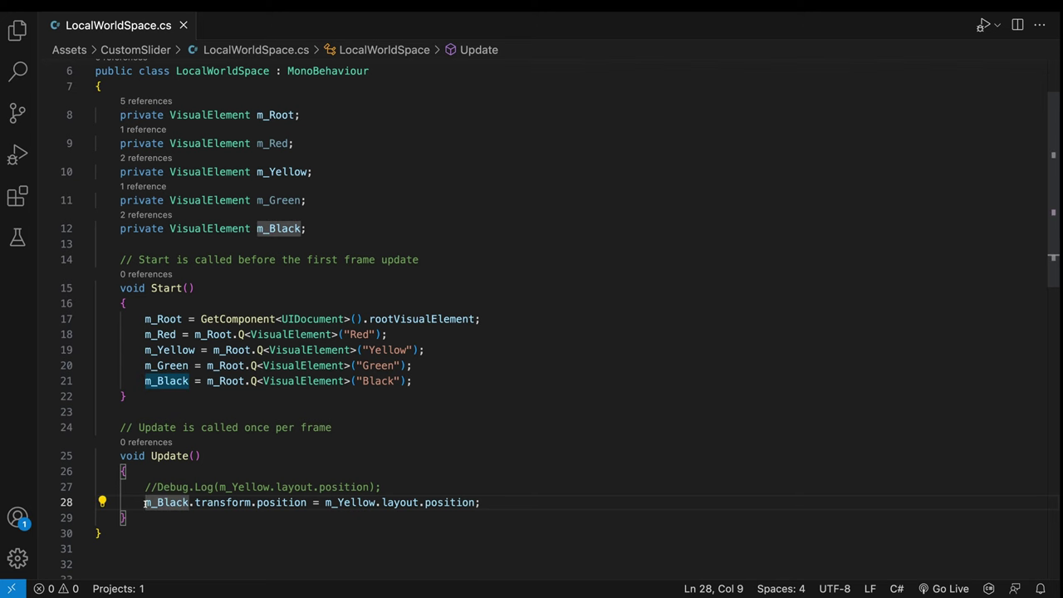
In Update(), comment out the m_Black position line and add Vector2 pos = m_Yellow.parent.LocalToWorld(m_Yellow.layout.position);.
text(//)
key(Return)
text(V)
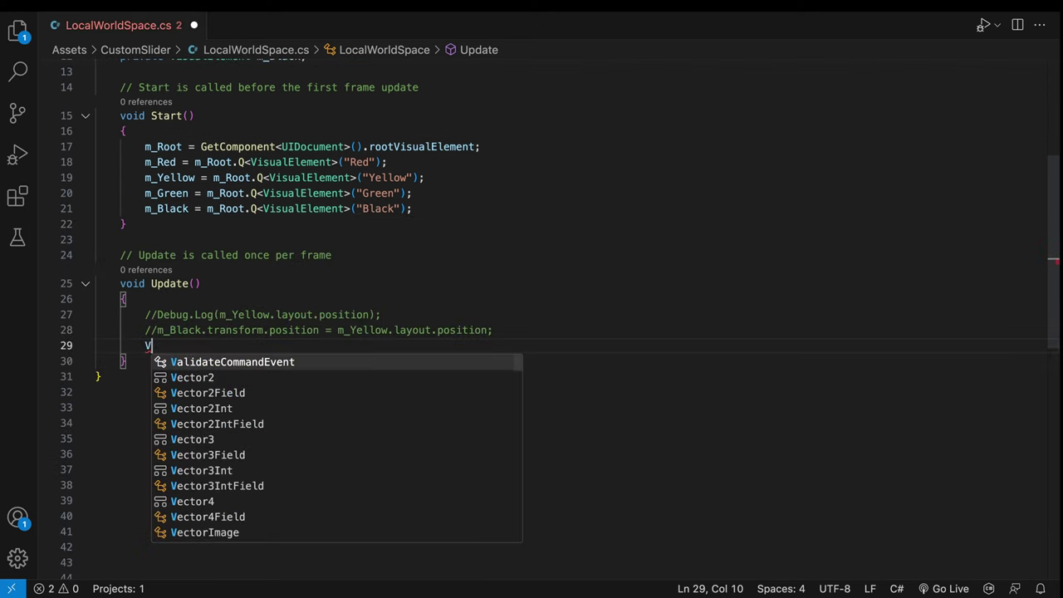
text(ector2 pos = m)
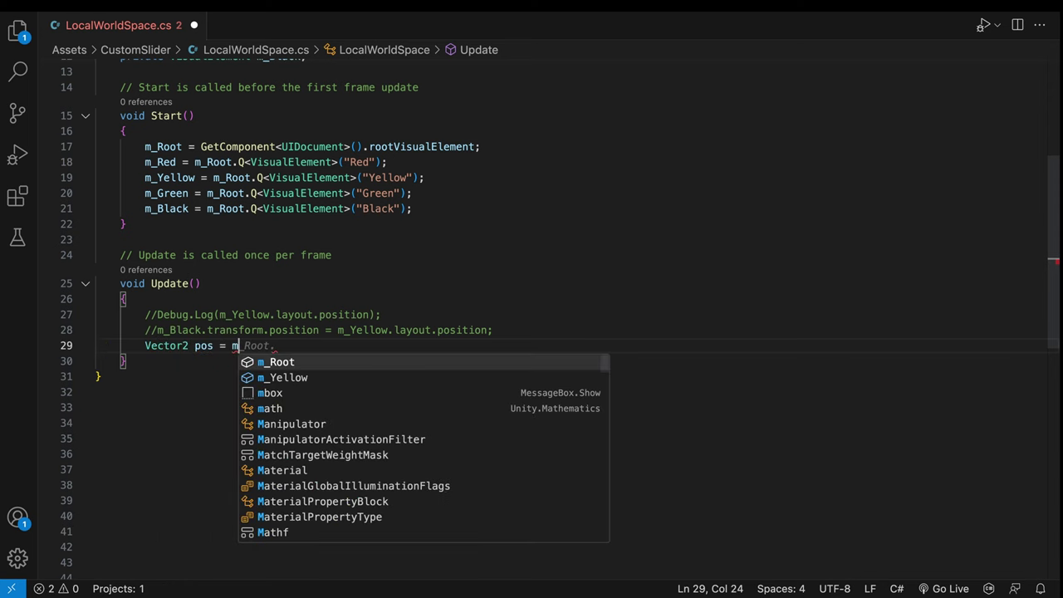
text(_Yellow.parent.LocalToWorld)
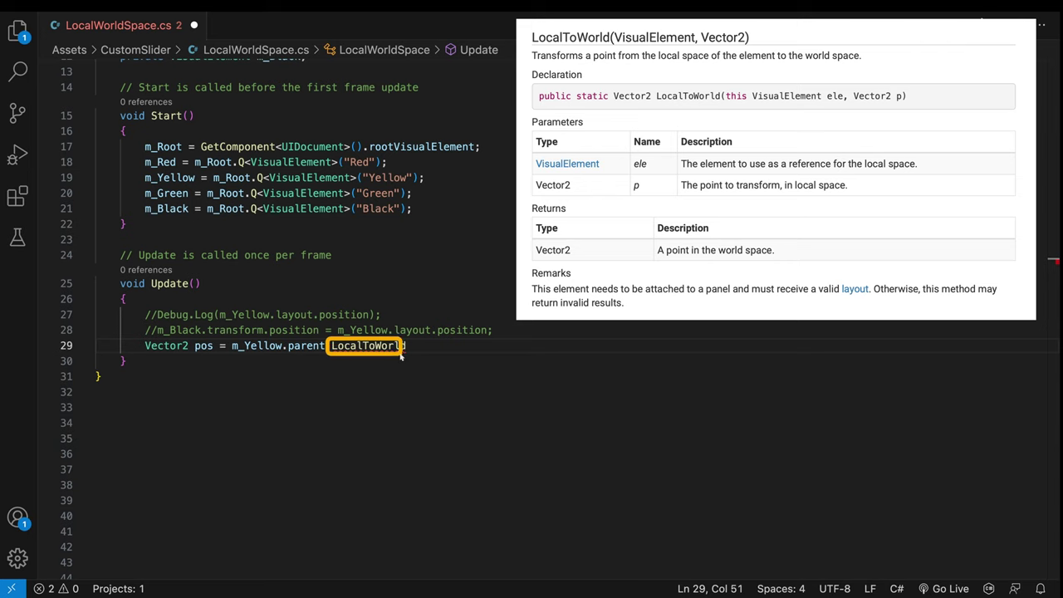
text((m_Yellow.layout.position))
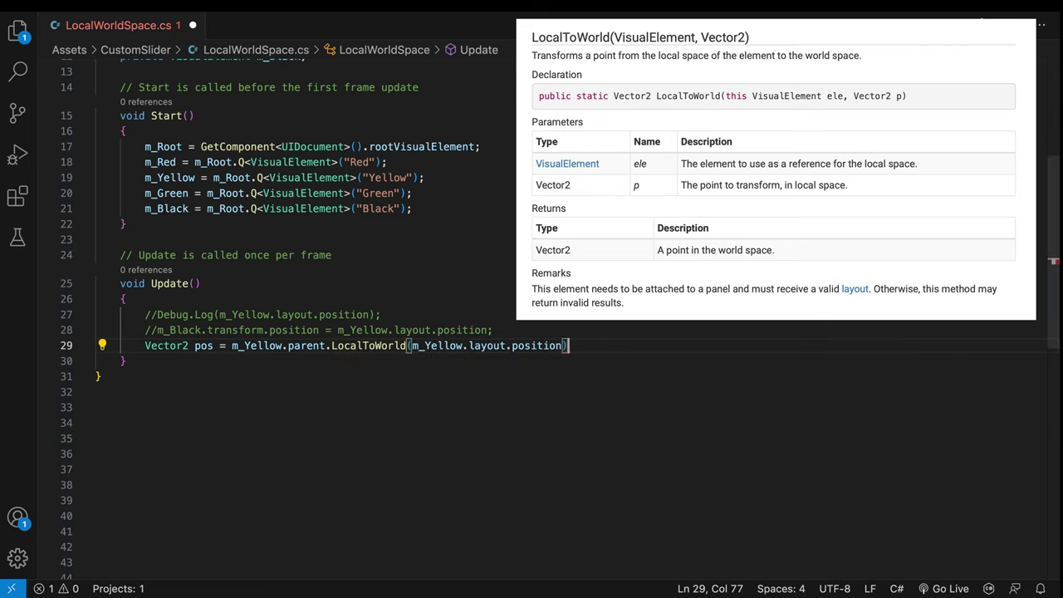
text(;)
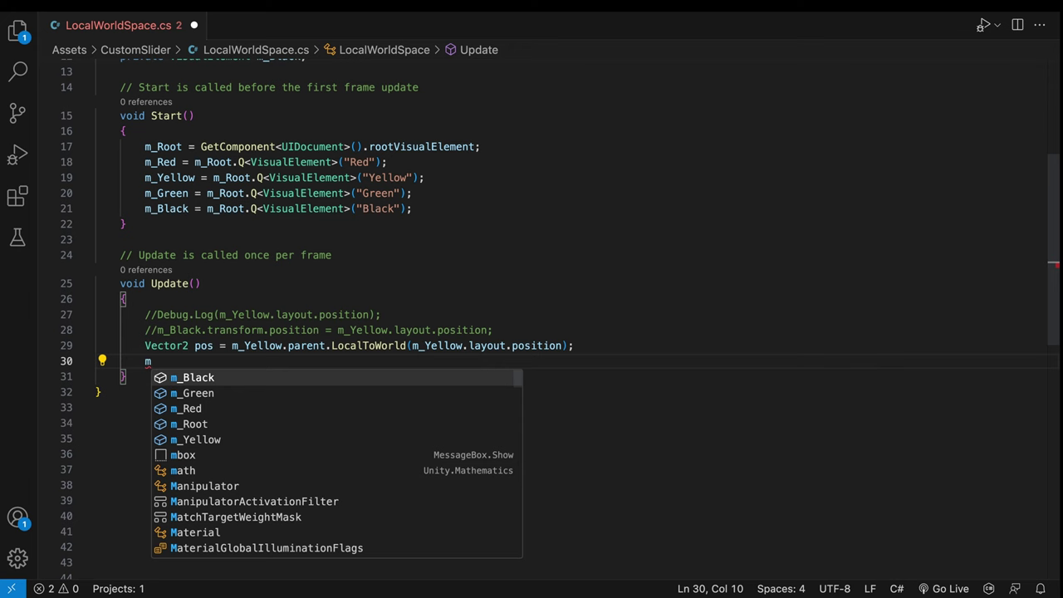
Add m_Black.transform.position = m_Black.parent.WorldToLocal(pos); to Update() and start Play mode in Unity.
text(Black.transform.)
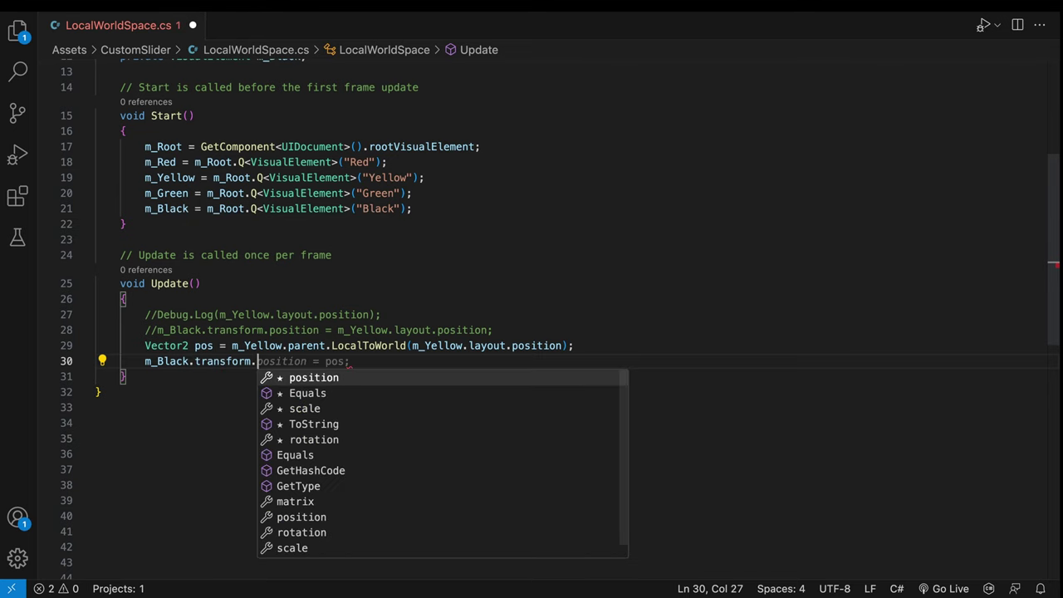
text(position = m_Black)
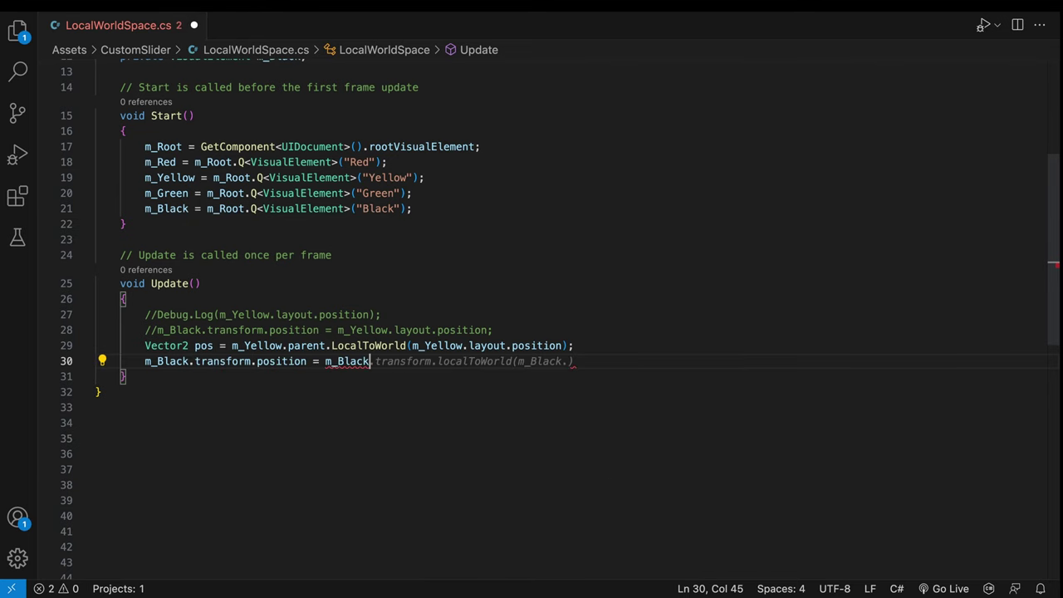
text(.p)
key(Down)
key(Tab)
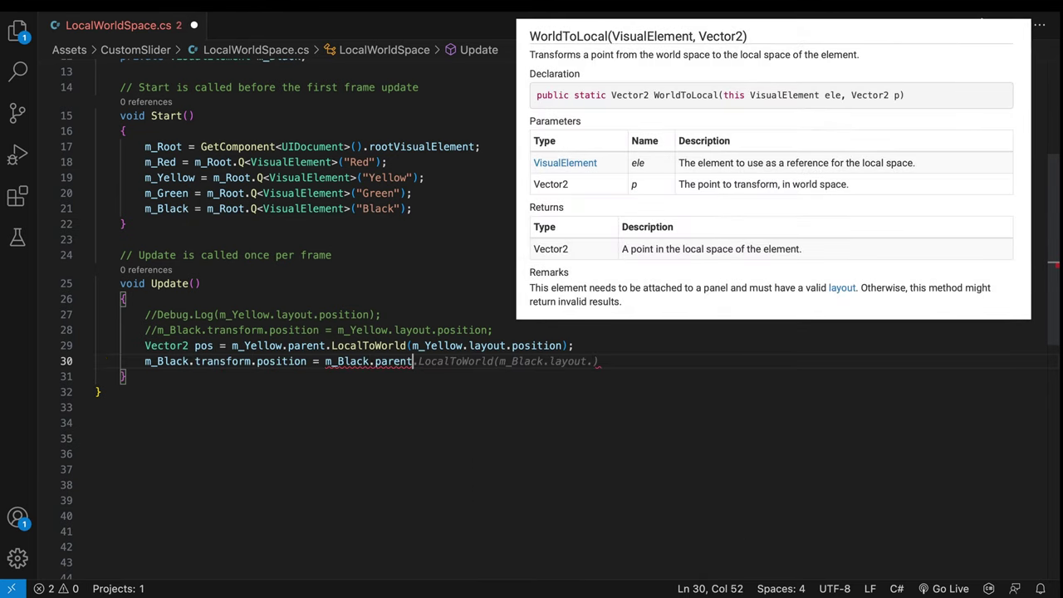
text(.wo)
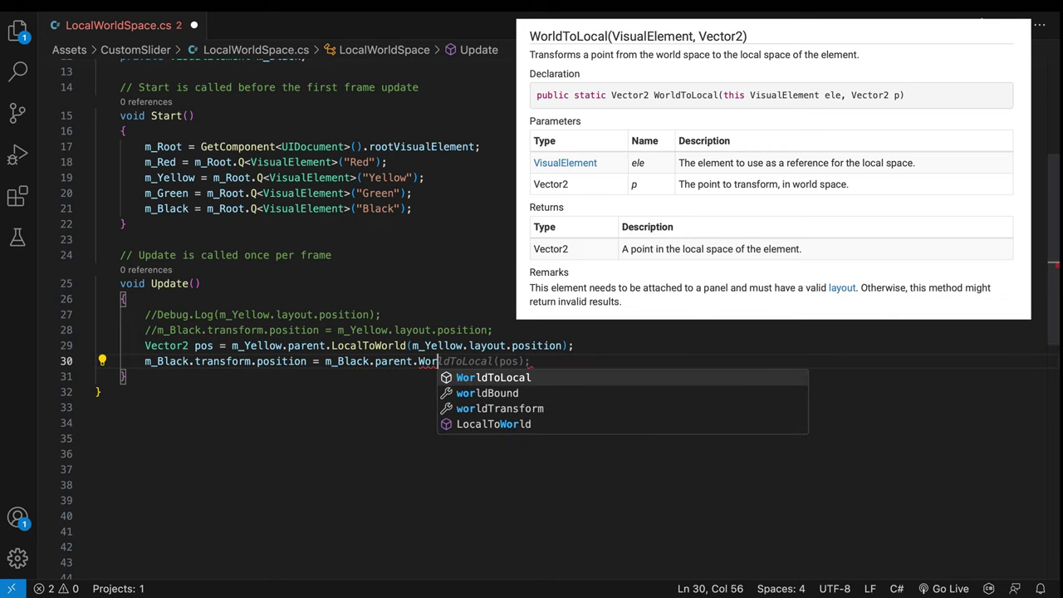
key(Tab)
key(Tab)
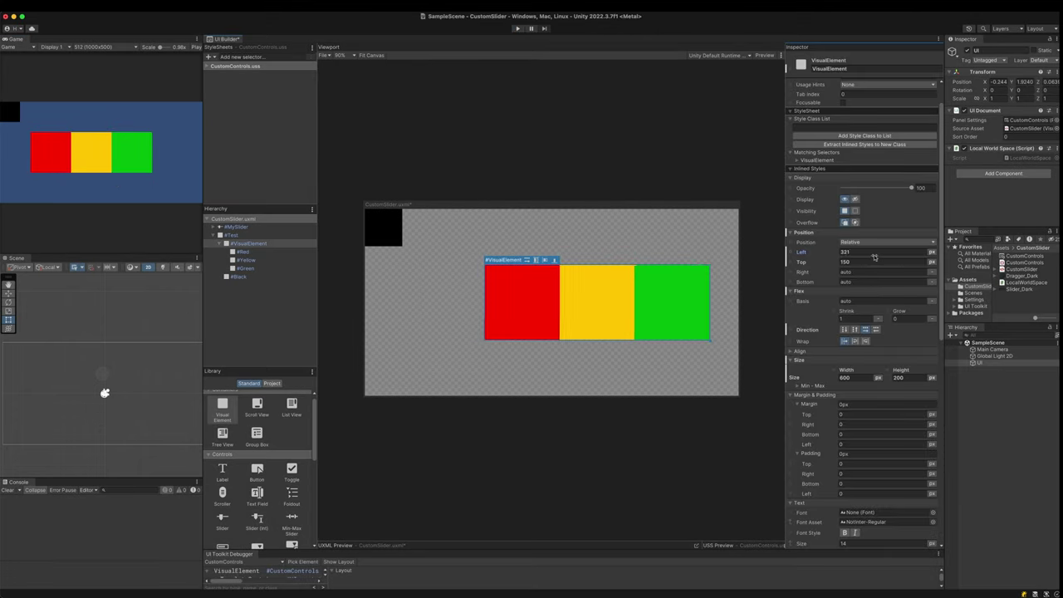
click(518, 28)
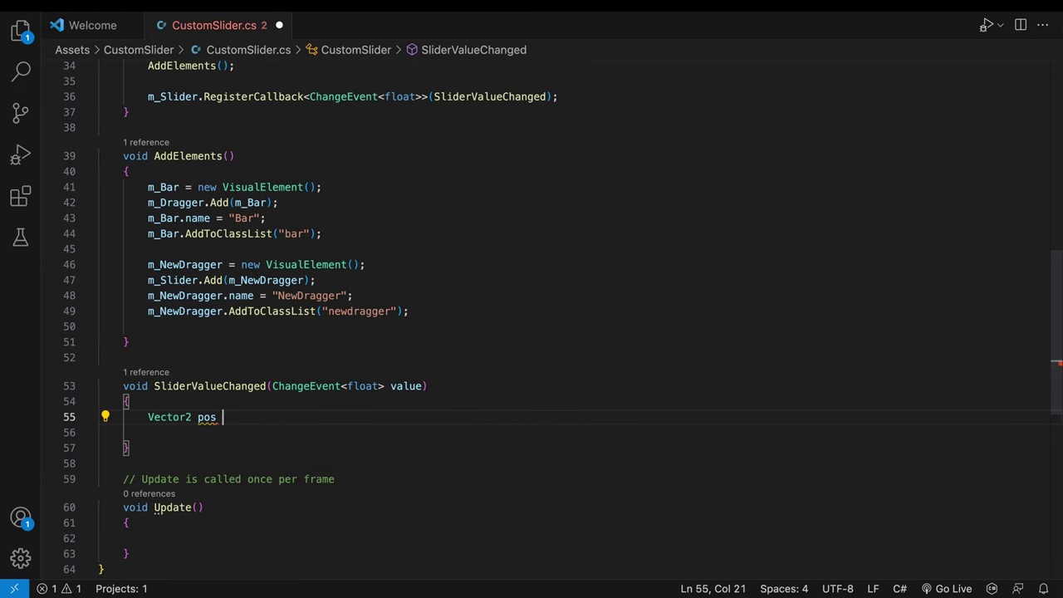
In SliderValueChanged of CustomSlider.cs, declare Vector2 pos = m_Dragger.parent.LocalToWorld(m_Dragger.transform.position);.
text(.parent.LocalToWorld)
text((m_Dragger.transform.)
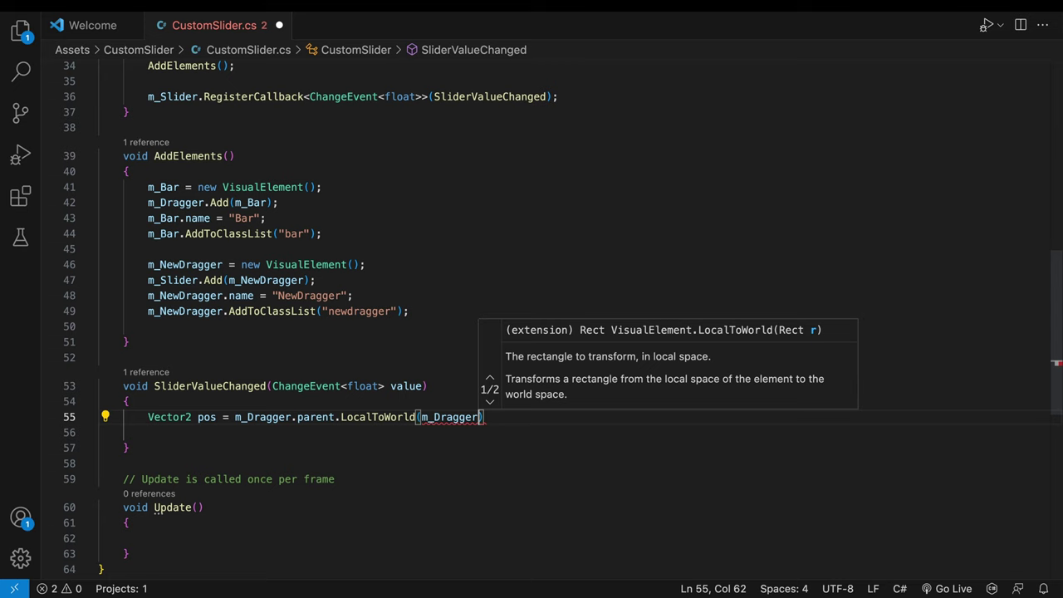
key(Tab)
key(End)
key(Return)
Below the pos declaration, add m_NewDragger.transform.position = m_NewDragger.parent.WorldToLocal(pos); and save the script.
text(m)
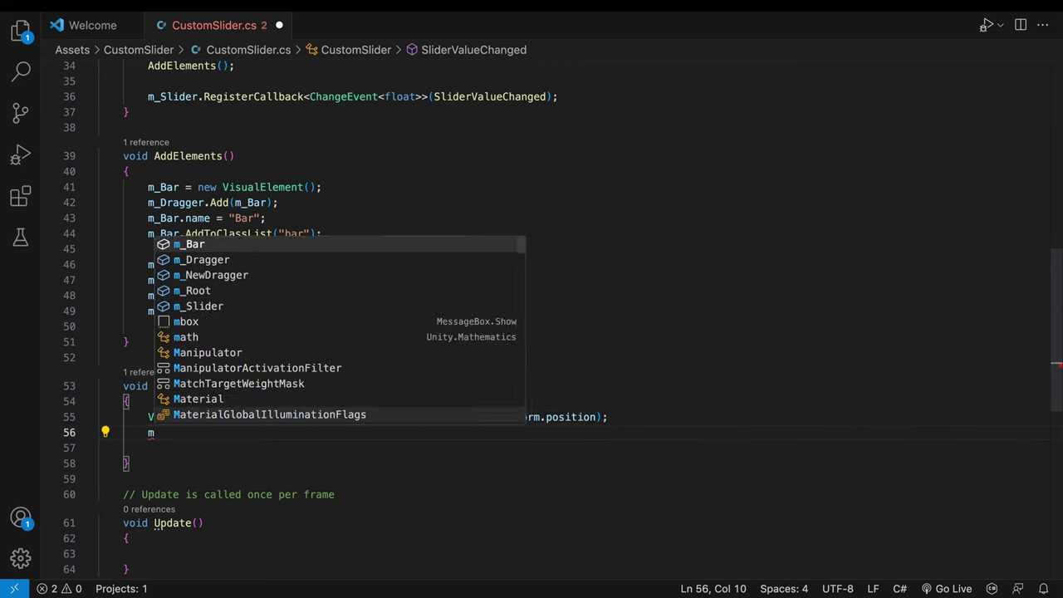
text(_NewDragger.transform.position = )
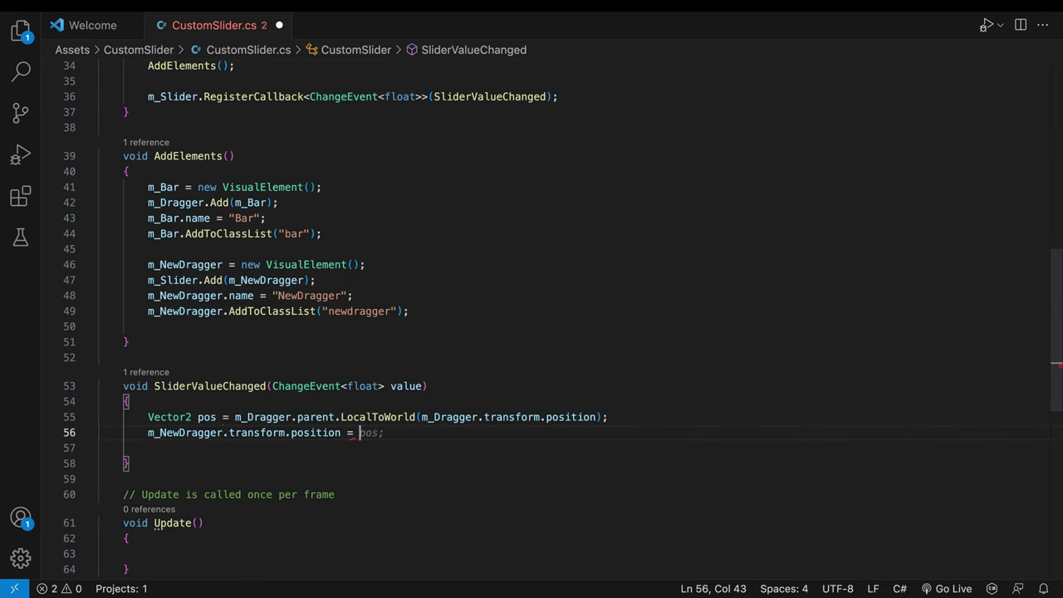
text(m_NewDragger.parent.WorldToLocal)
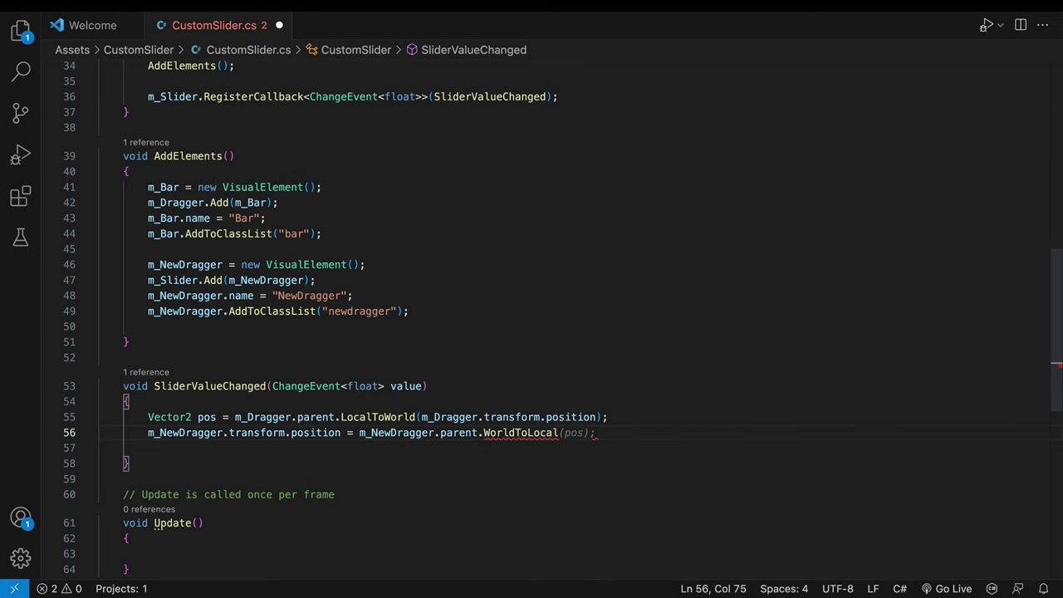
key(Tab)
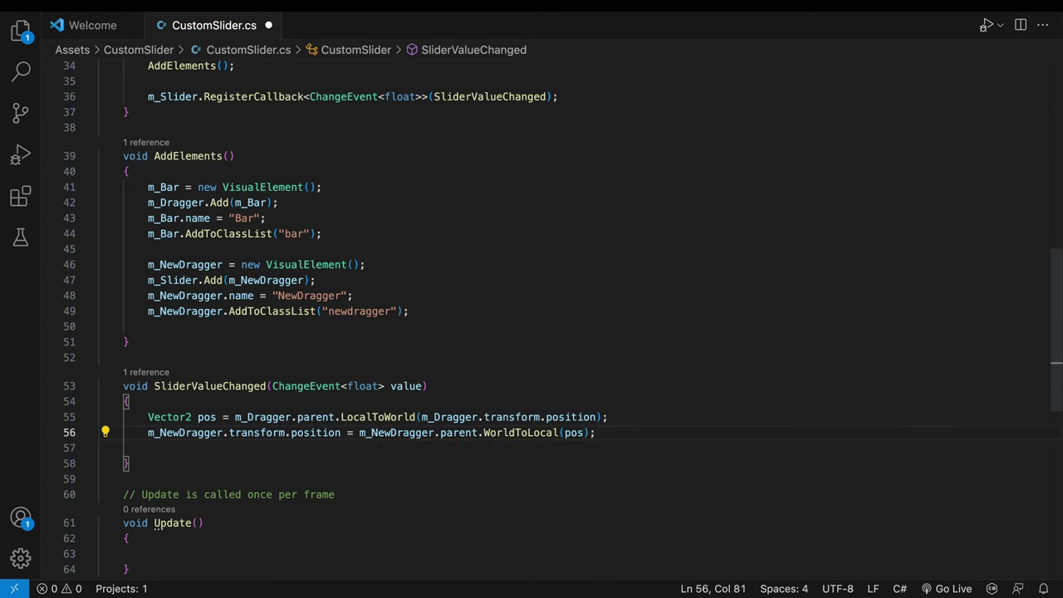
key(super+s)
Switch to Unity and test in Play mode how the new dragger and fill bar follow the slider.
key(super+Tab)
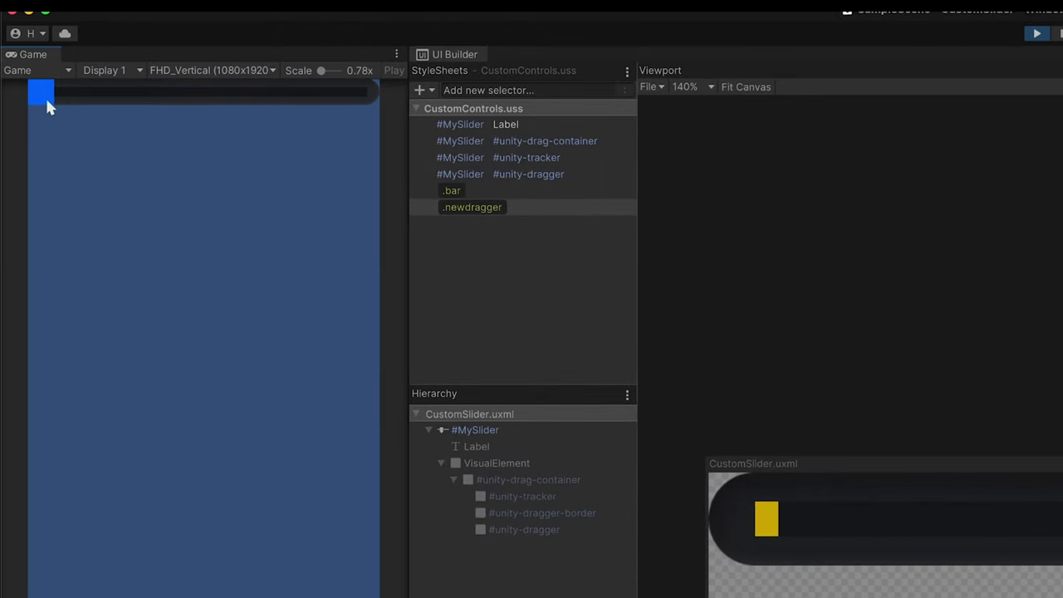
drag(63, 100, 157, 104)
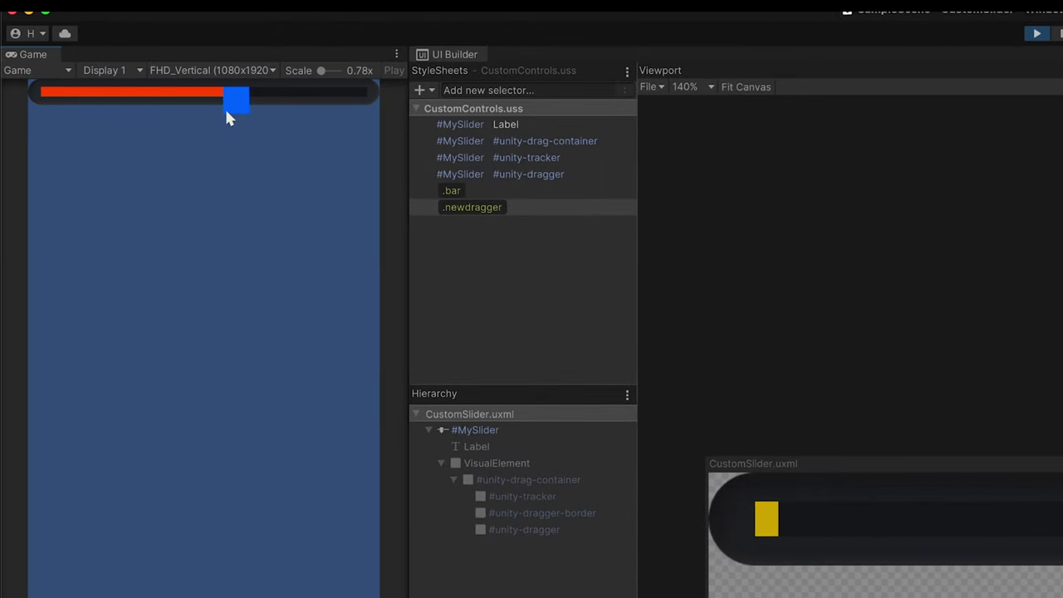
drag(100, 121, 158, 99)
drag(173, 94, 220, 107)
click(212, 96)
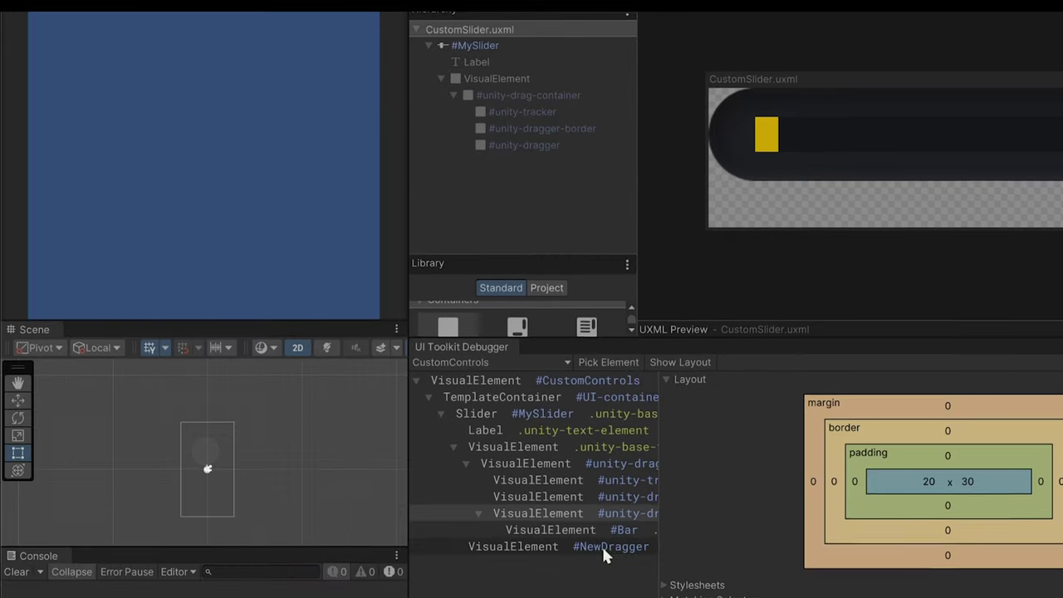
Select the NewDragger element in the UI Toolkit Debugger and widen the element tree to inspect it.
click(604, 540)
drag(657, 545, 774, 546)
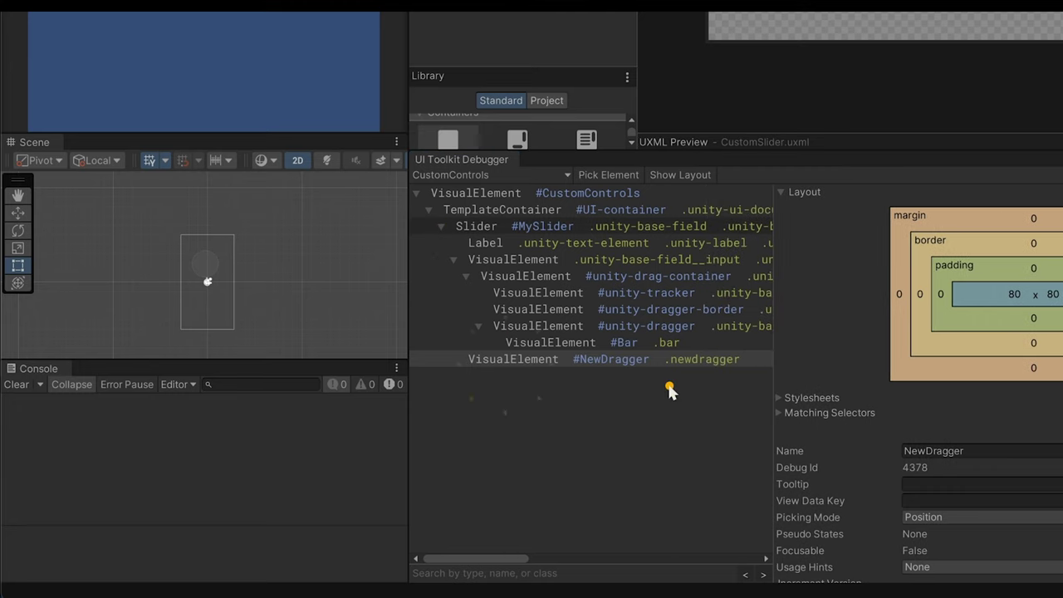
click(682, 362)
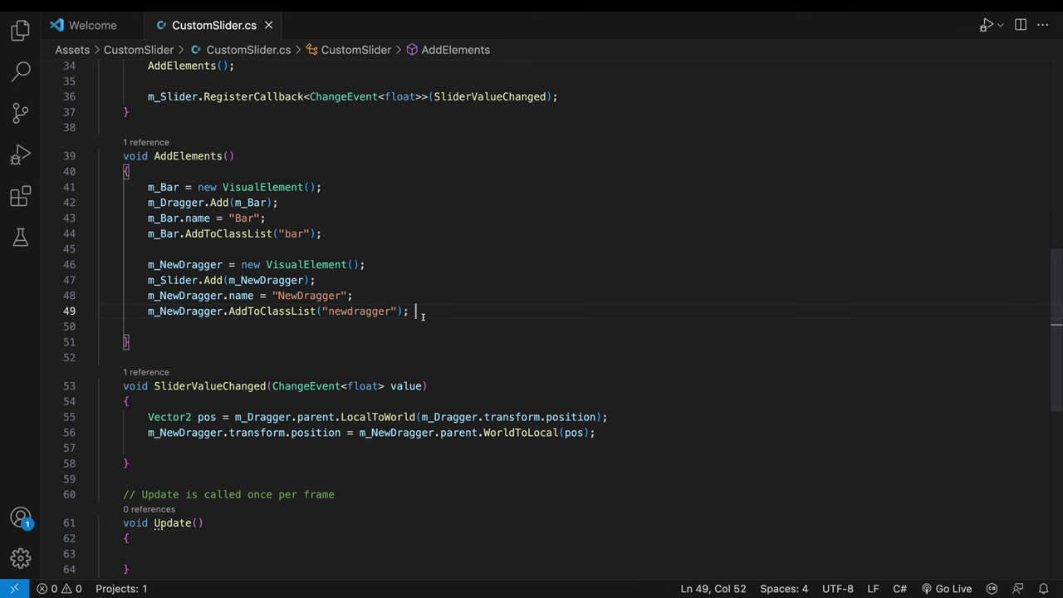
At the end of AddElements() in CustomSlider.cs, add m_NewDragger.pickingMode = PickingMode.Ignore;.
key(Return)
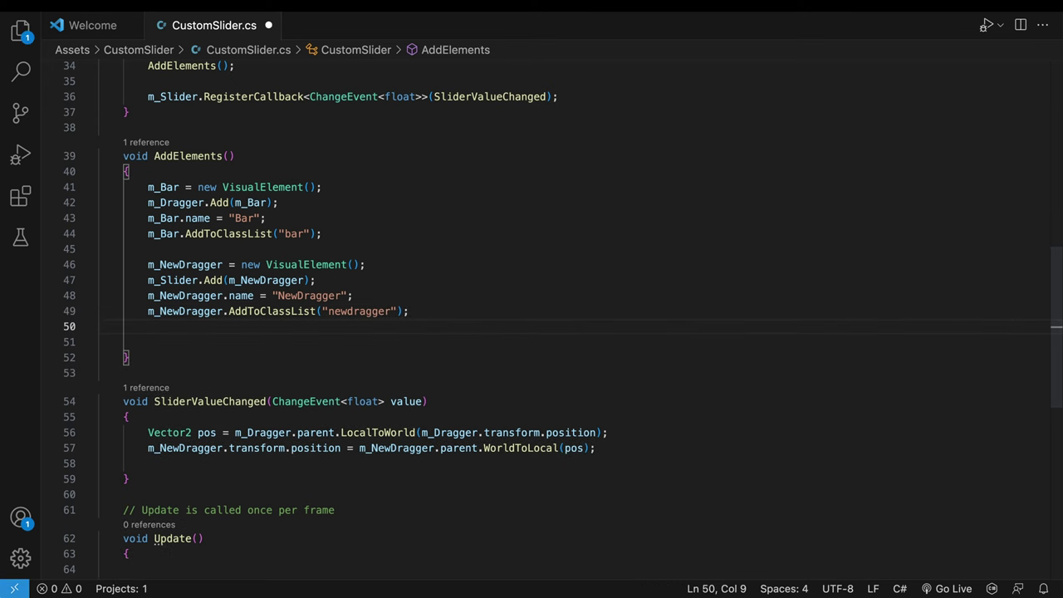
text(m_NewDragger.pickingMode = )
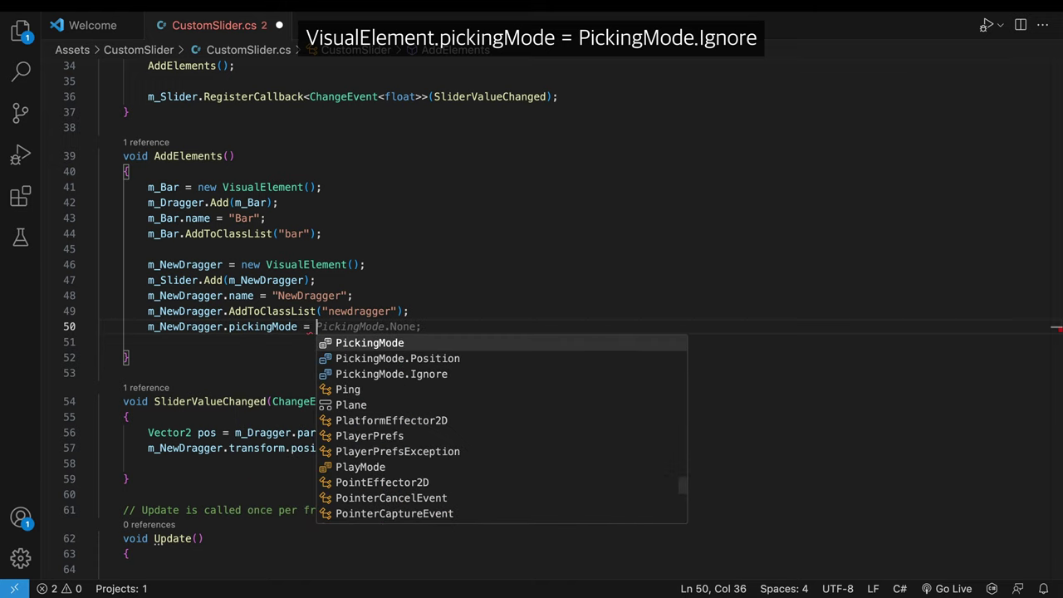
text(PickingMode.Ig)
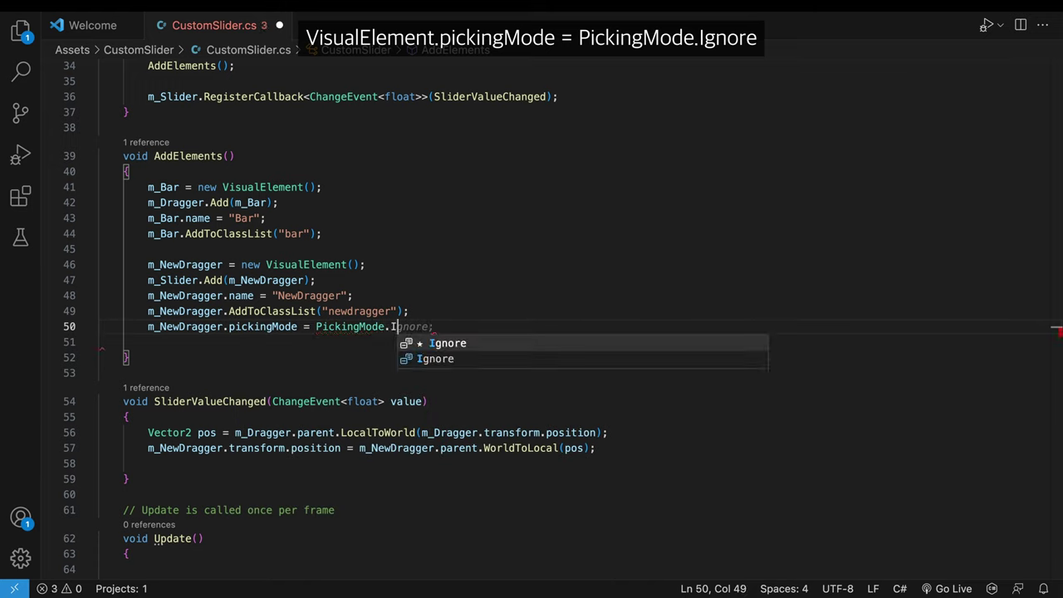
key(Tab)
text(;)
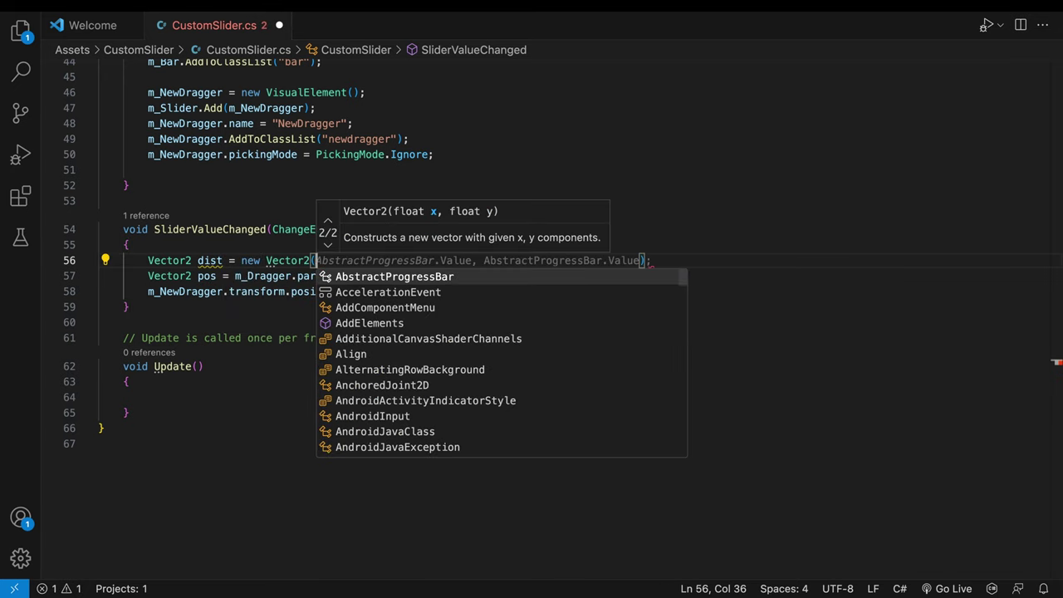
Complete the Vector2 dist declaration with half the width difference and half the height difference between m_NewDragger.layout and m_Dragger.layout.
text(.width) / 2,()
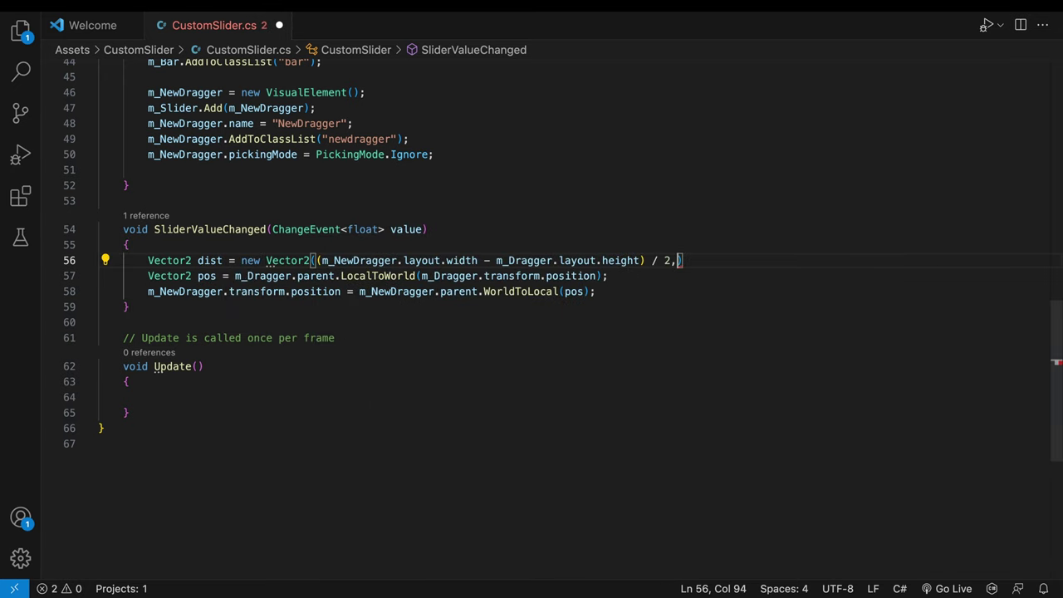
key(Tab)
click(888, 279)
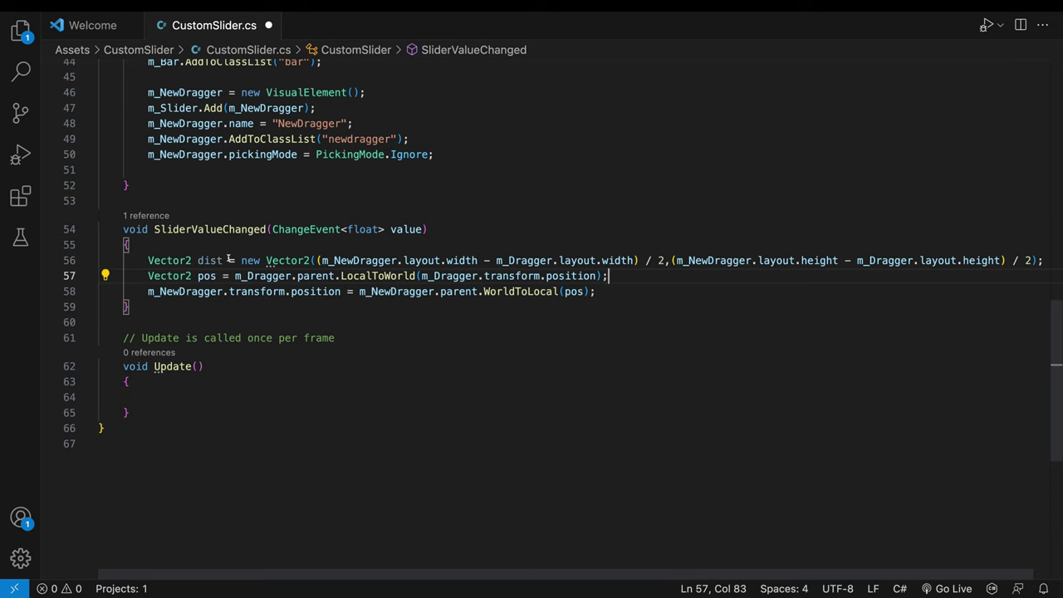
Change the WorldToLocal argument for m_NewDragger's position to pos-dist and save the script.
click(583, 291)
text(-dist)
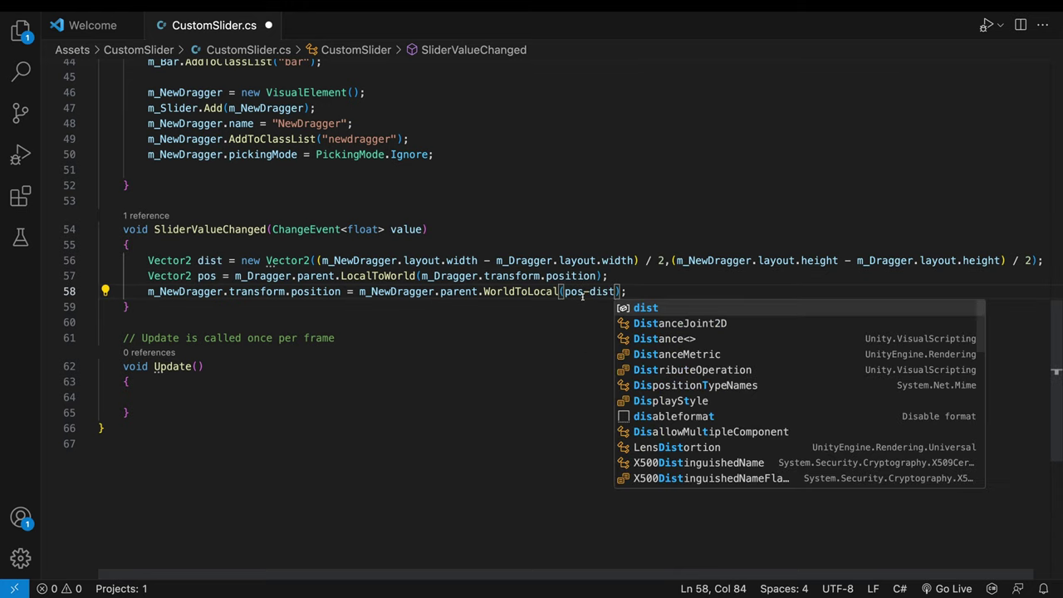
click(520, 339)
key(ctrl+s)
Switch to Unity, start Play mode, and move the slider handle back and forth to check the dragger's centring.
key(super+Tab)
click(521, 31)
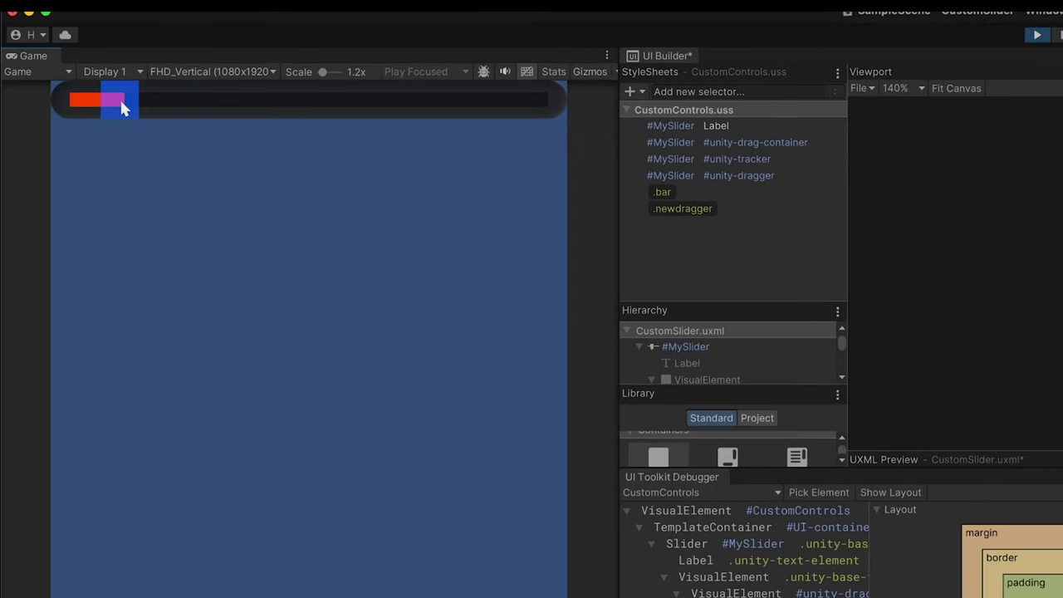
drag(109, 99, 397, 112)
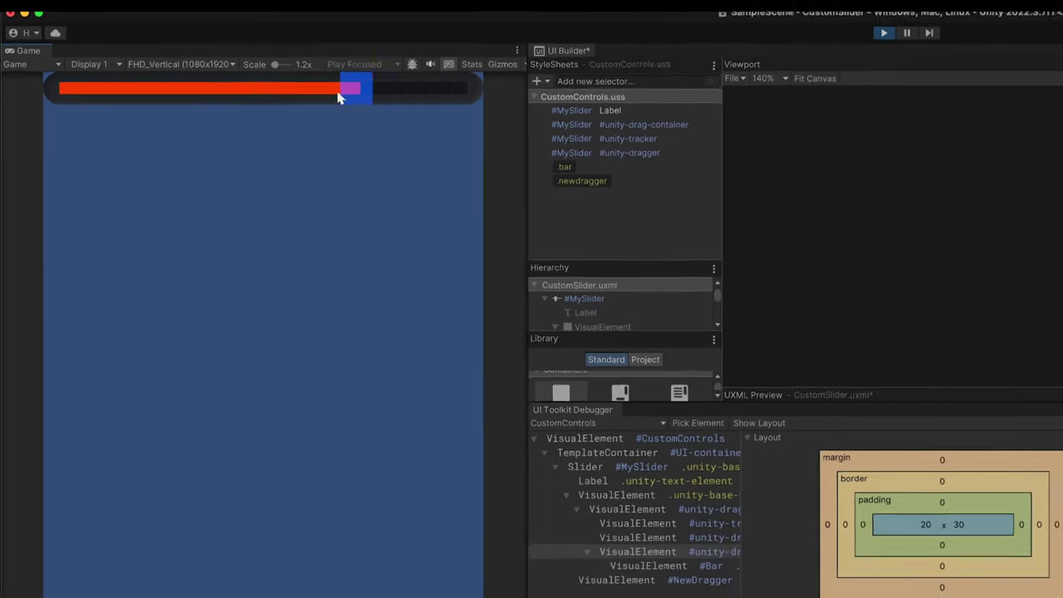
drag(337, 97, 81, 88)
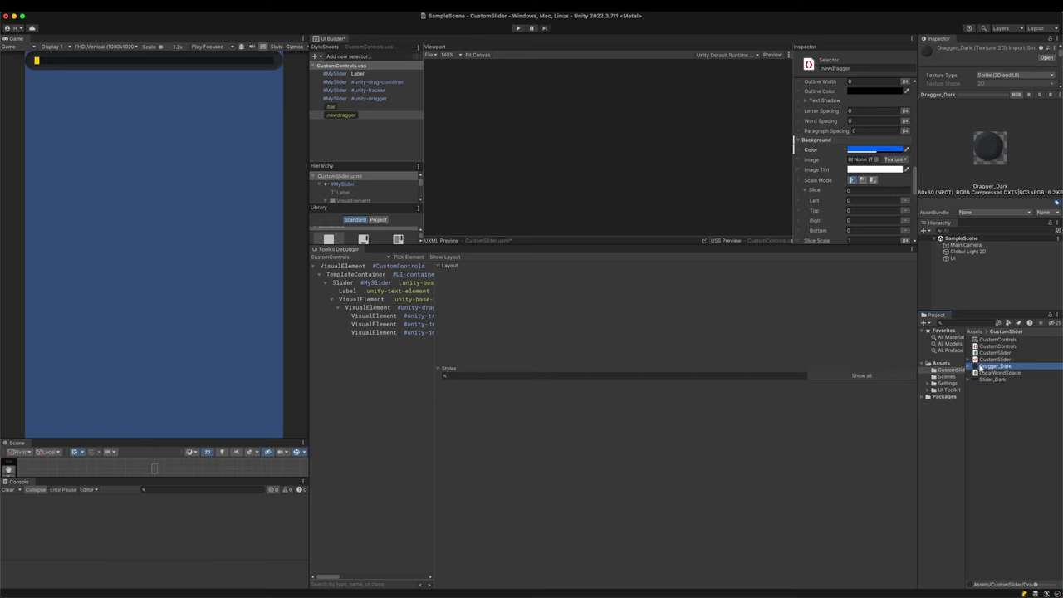
Assign the Dragger_Dark texture as the background image of the .newdragger selector and start Play mode.
drag(981, 368, 868, 160)
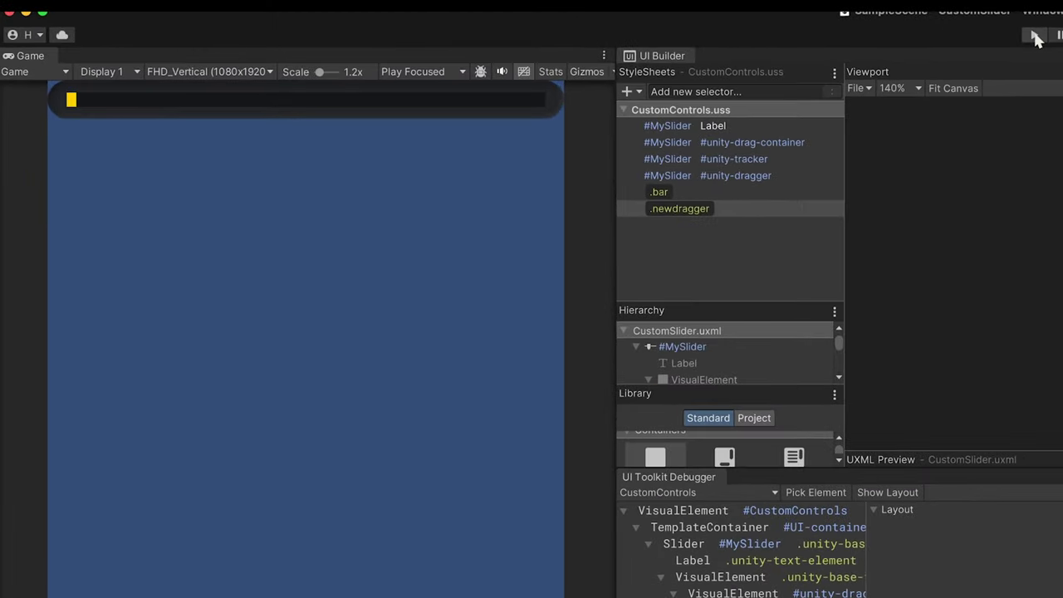
click(857, 33)
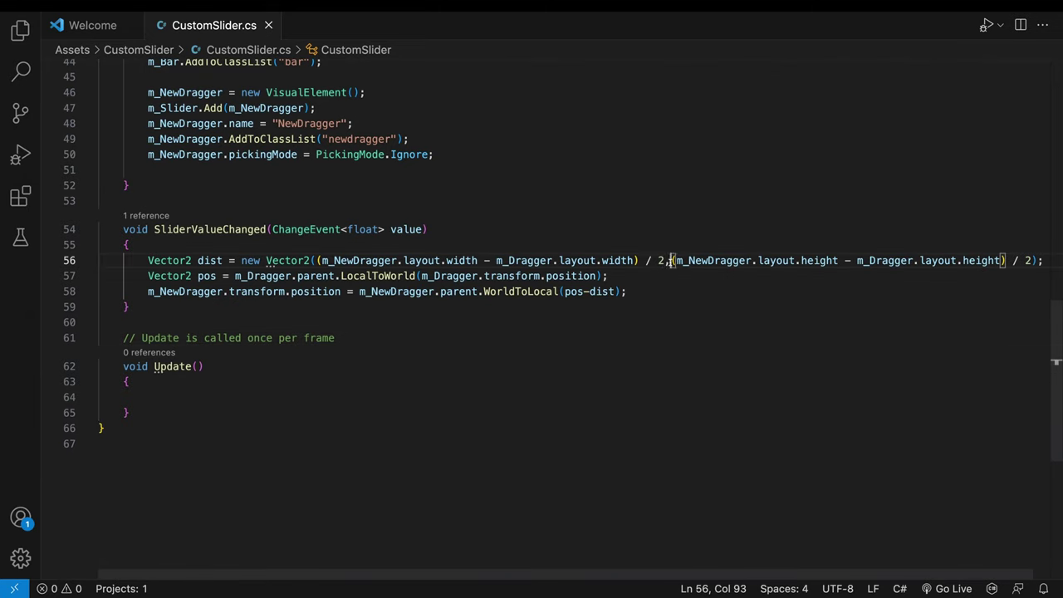
In the dist vector of SliderValueChanged, append -5f to both the width and the height component.
drag(665, 260, 670, 260)
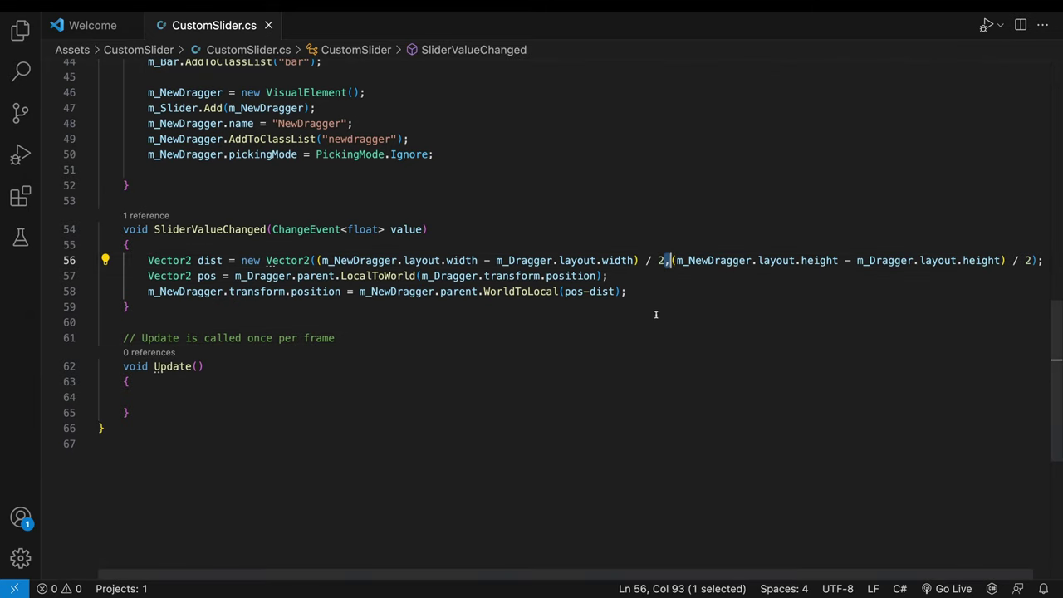
click(664, 260)
text(-5f)
click(1055, 260)
text(-5f)
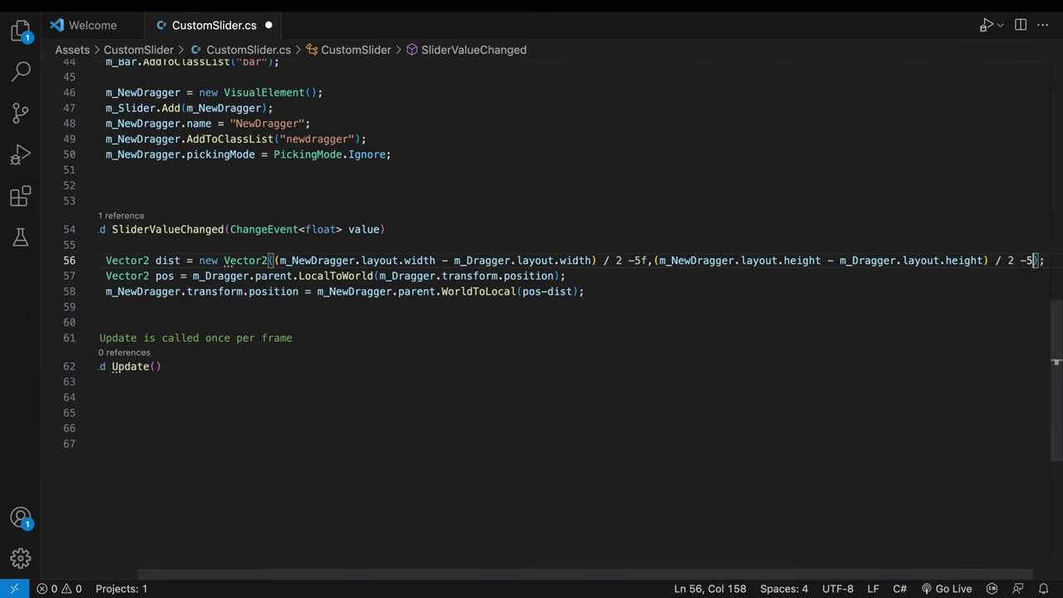
Save the script, switch to Unity and move the slider handle in Play mode to check the new dragger's centring.
click(903, 390)
key(ctrl+s)
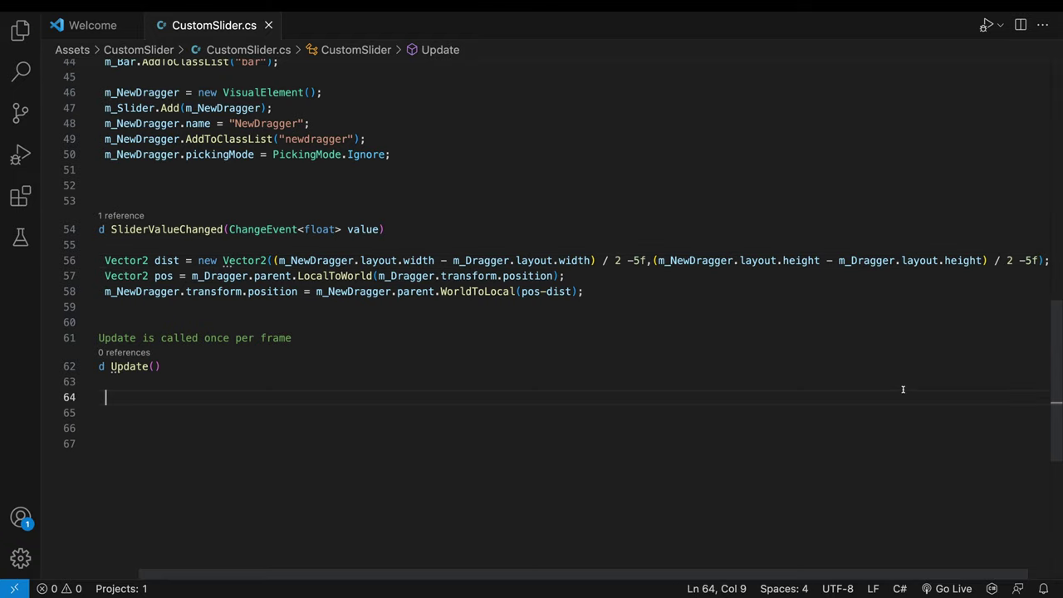
key(super+Tab)
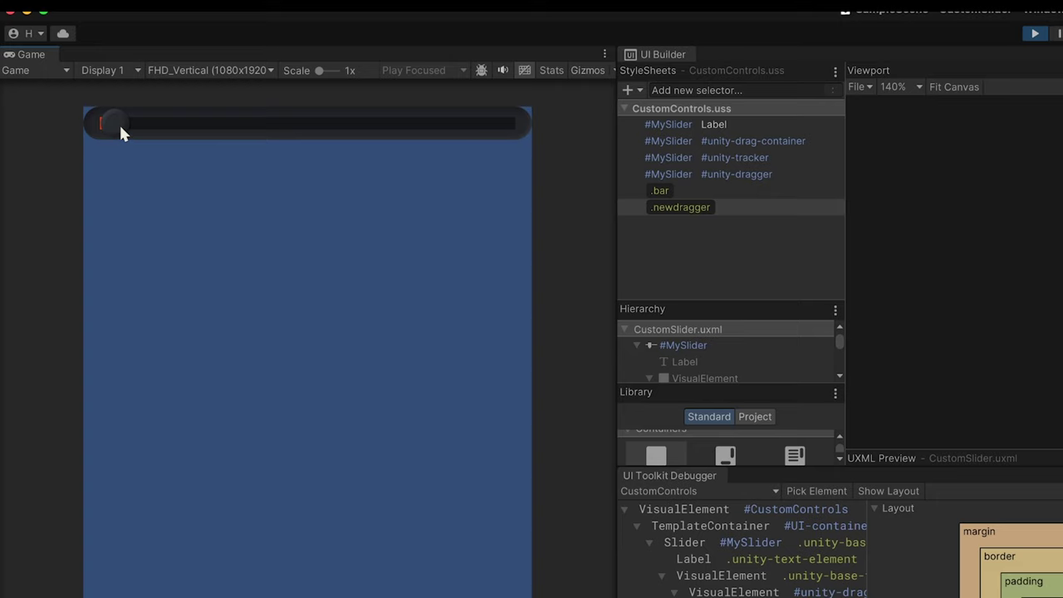
drag(199, 129, 302, 121)
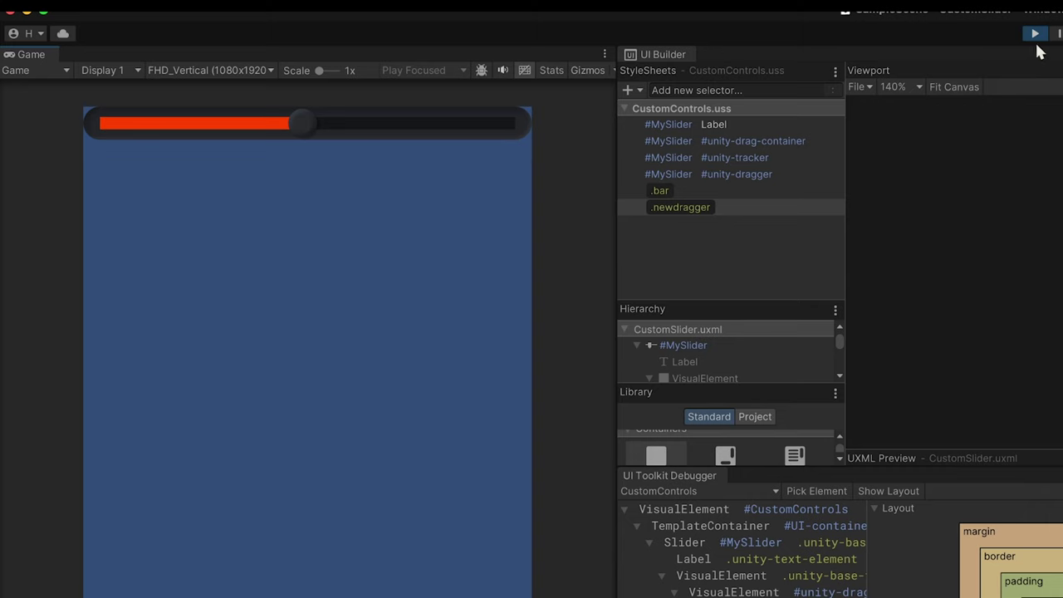
Create a UI Toolkit UI Document named UI in the CustomSlider folder.
right_click(945, 412)
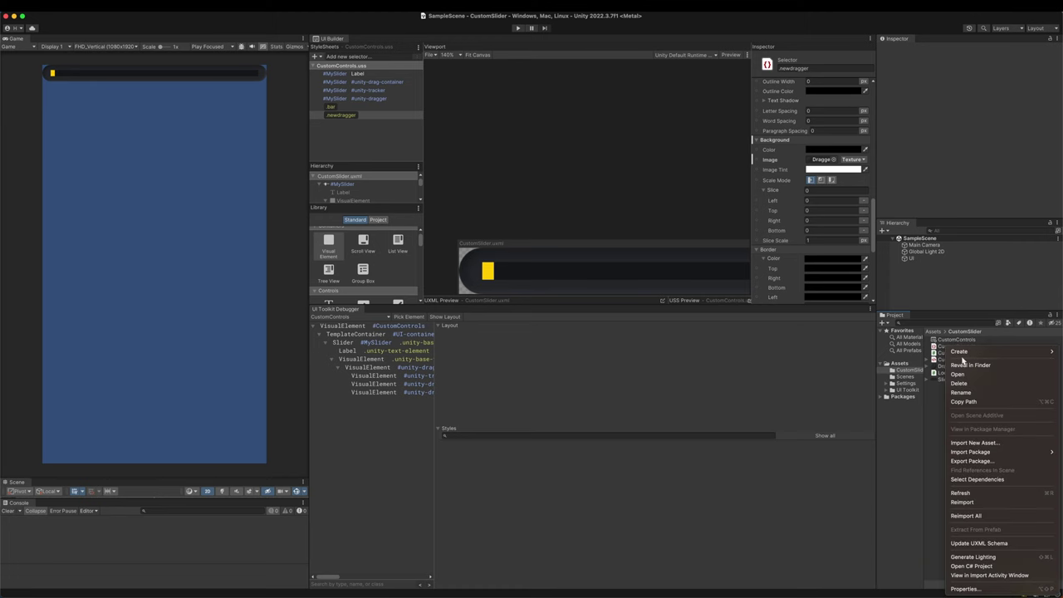
mouse_move(959, 352)
mouse_move(897, 559)
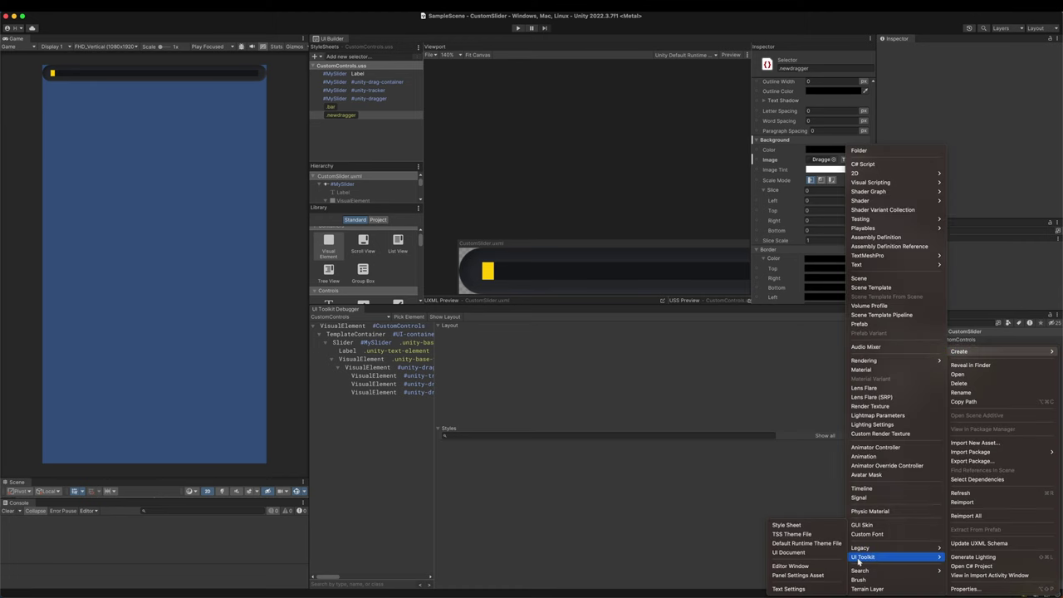
click(806, 554)
text(UI)
key(Return)
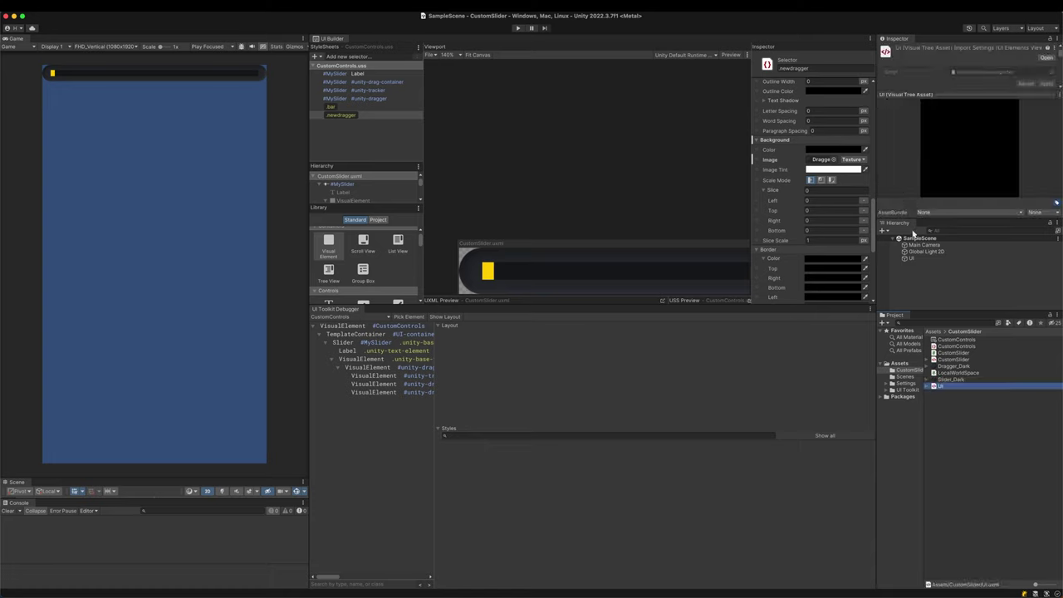
Assign the UI document as the Source Asset of the scene's UI object and open it in UI Builder.
click(911, 259)
drag(940, 386, 980, 128)
double_click(980, 128)
Add a VisualElement with background colour 24262A to UI.uxml and nest a second VisualElement with height 80 px inside it.
drag(106, 280, 245, 292)
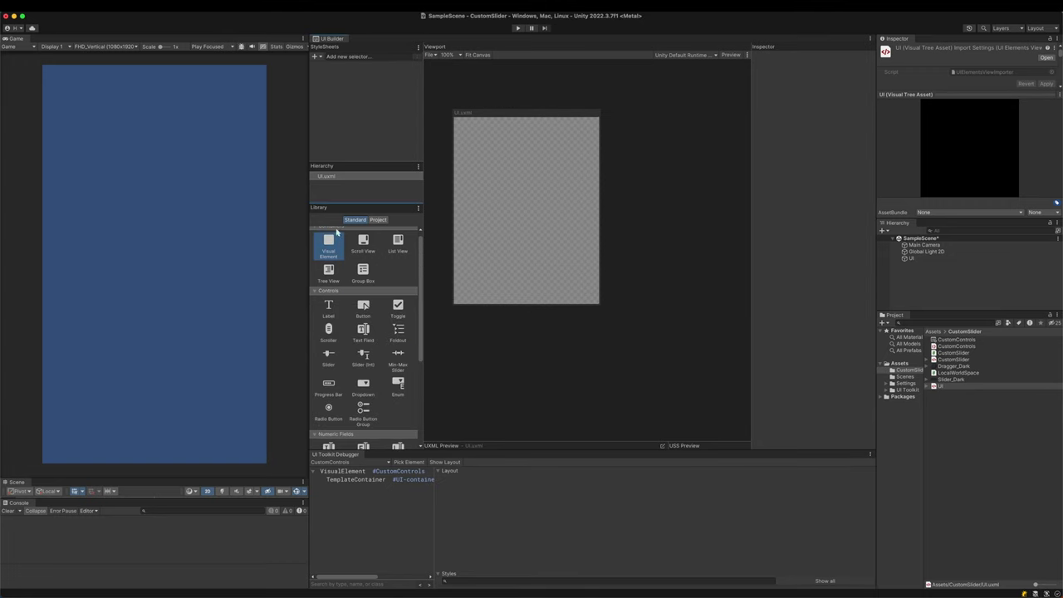
drag(328, 243, 365, 177)
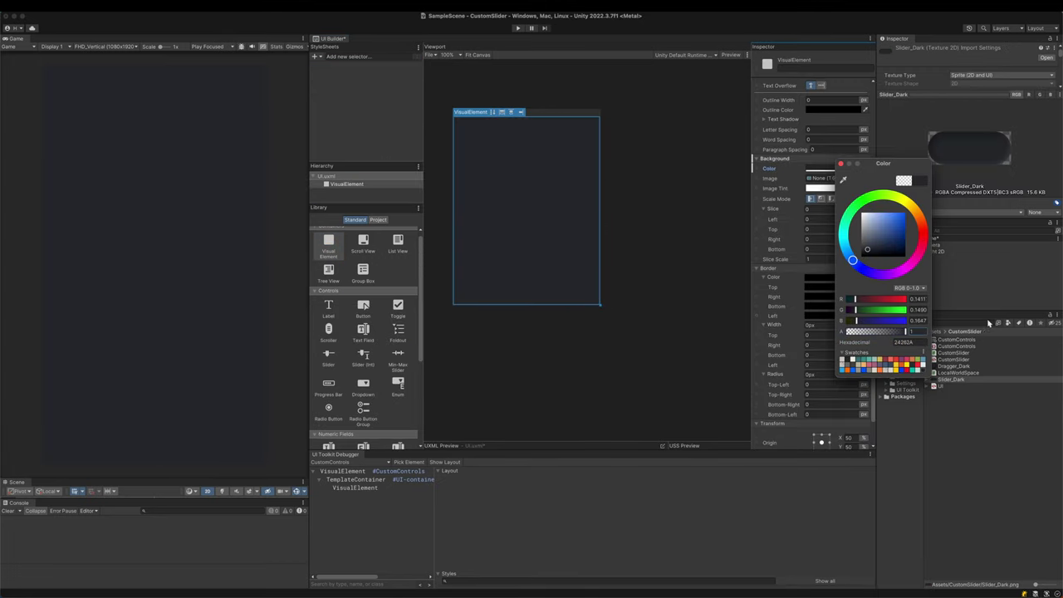
drag(329, 243, 357, 147)
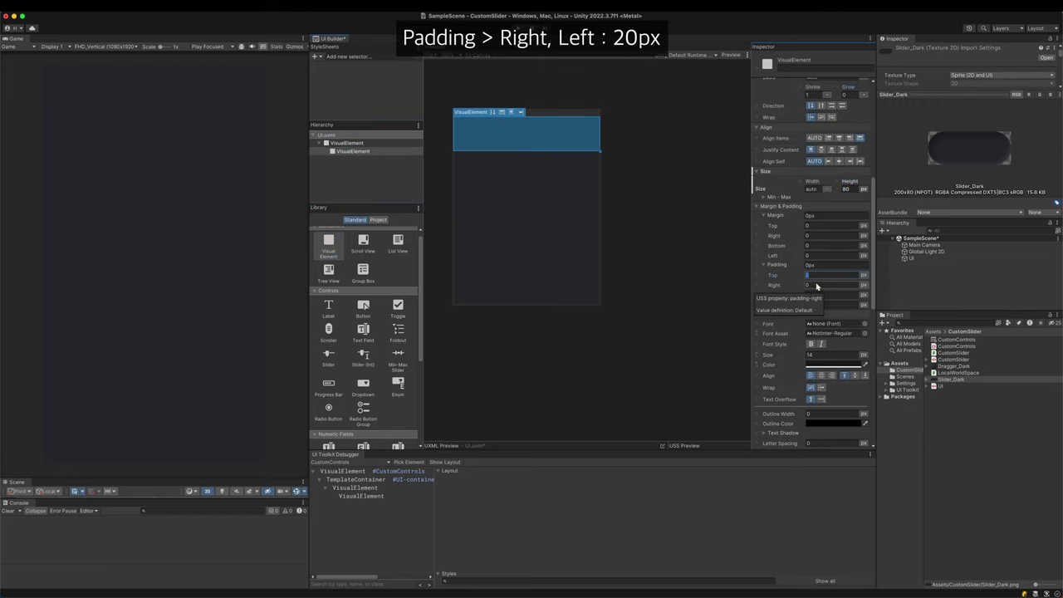
Set the nested VisualElement's right and left padding to 20 px and the parent VisualElement's Justify Content to center.
click(816, 284)
text(20)
click(821, 304)
text(20)
key(Return)
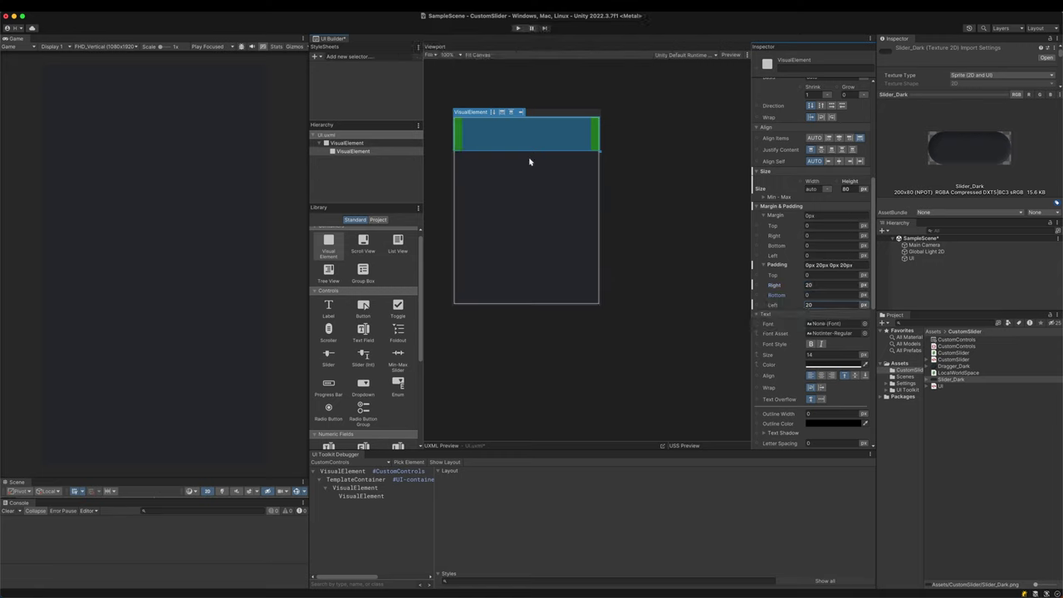
click(369, 143)
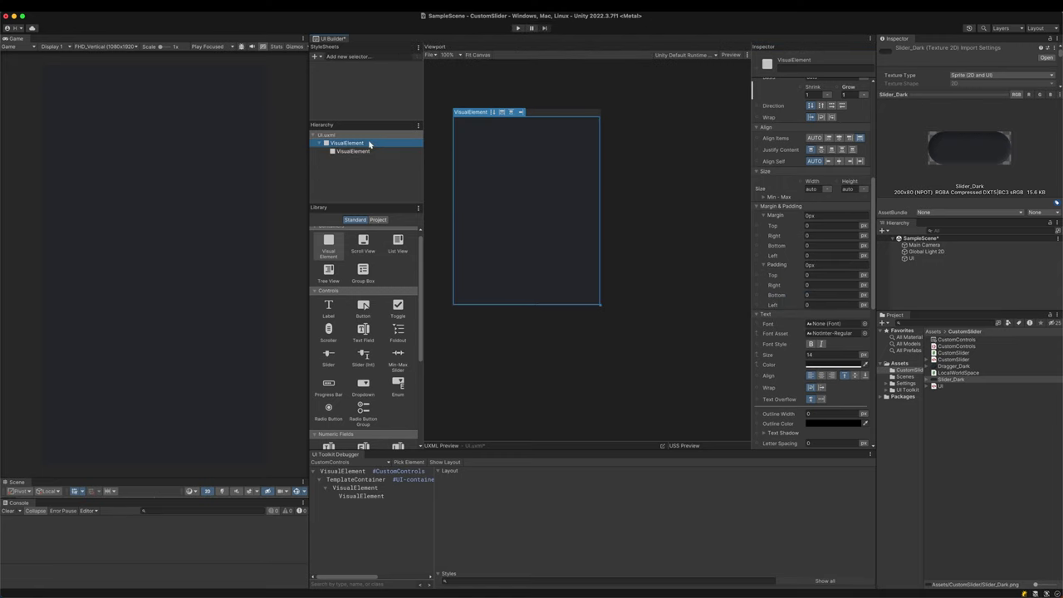
click(820, 151)
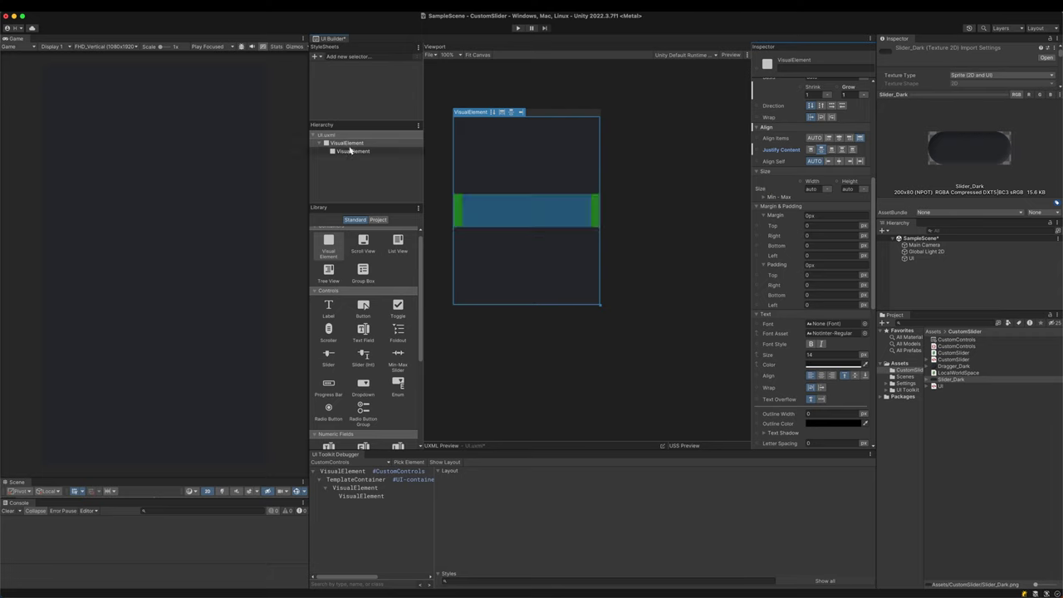
Insert the project's CustomSlider.uxml as a child of the nested VisualElement and start Play mode.
click(350, 151)
click(378, 219)
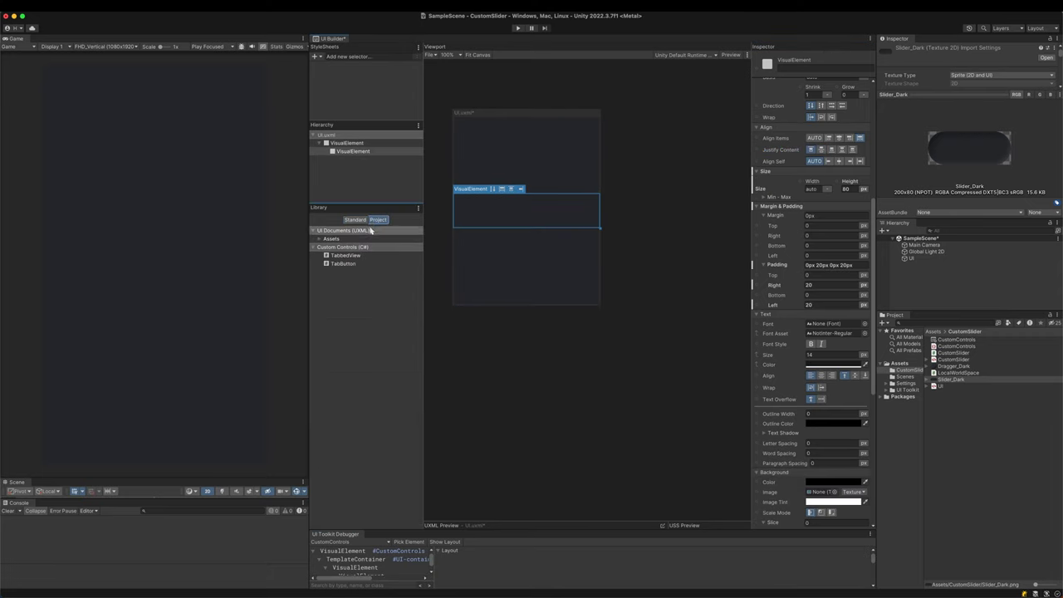
click(319, 239)
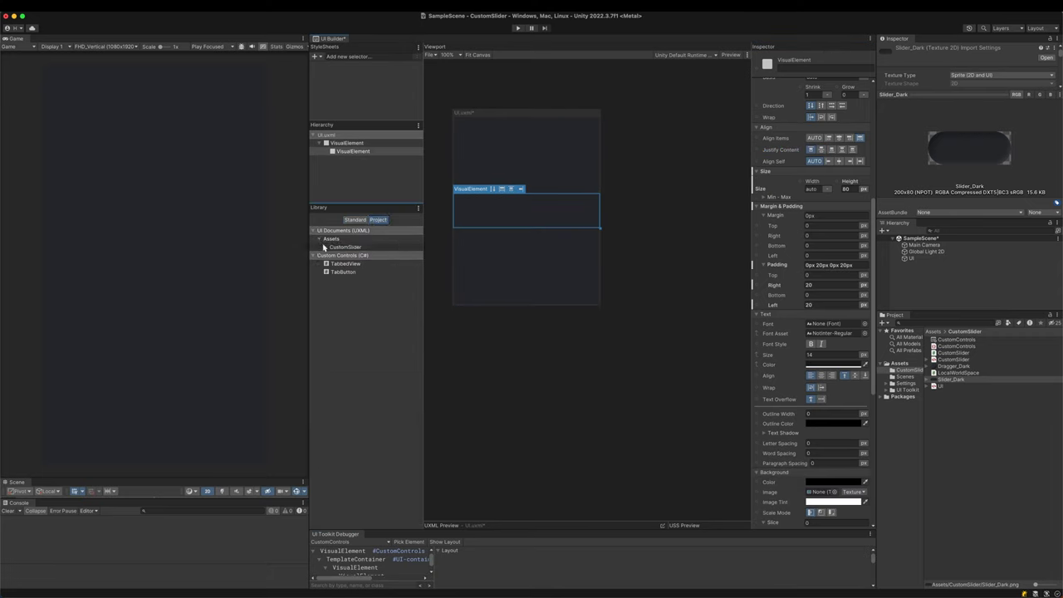
click(323, 246)
click(346, 248)
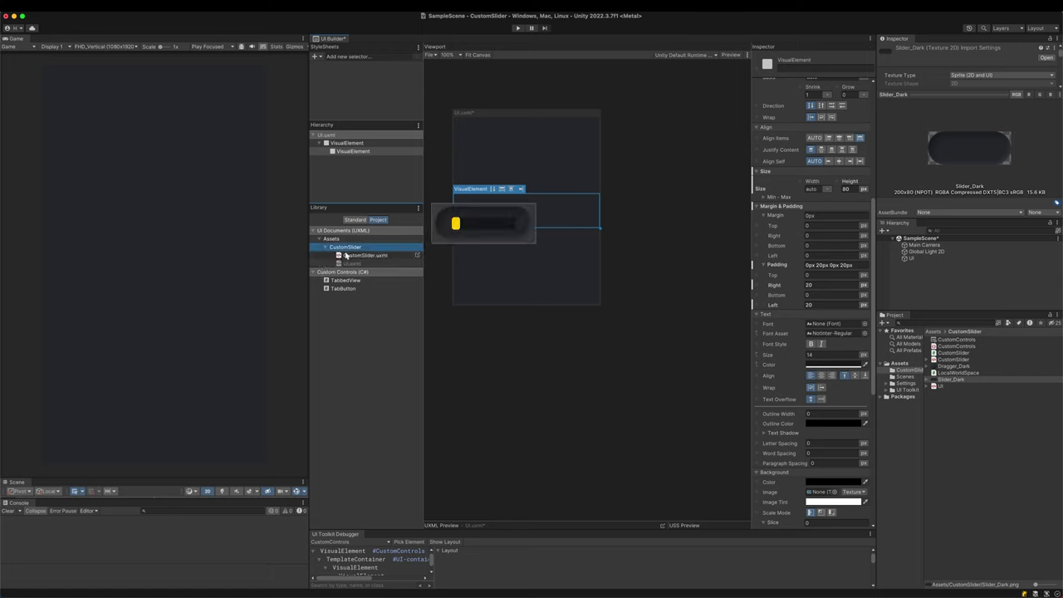
click(346, 256)
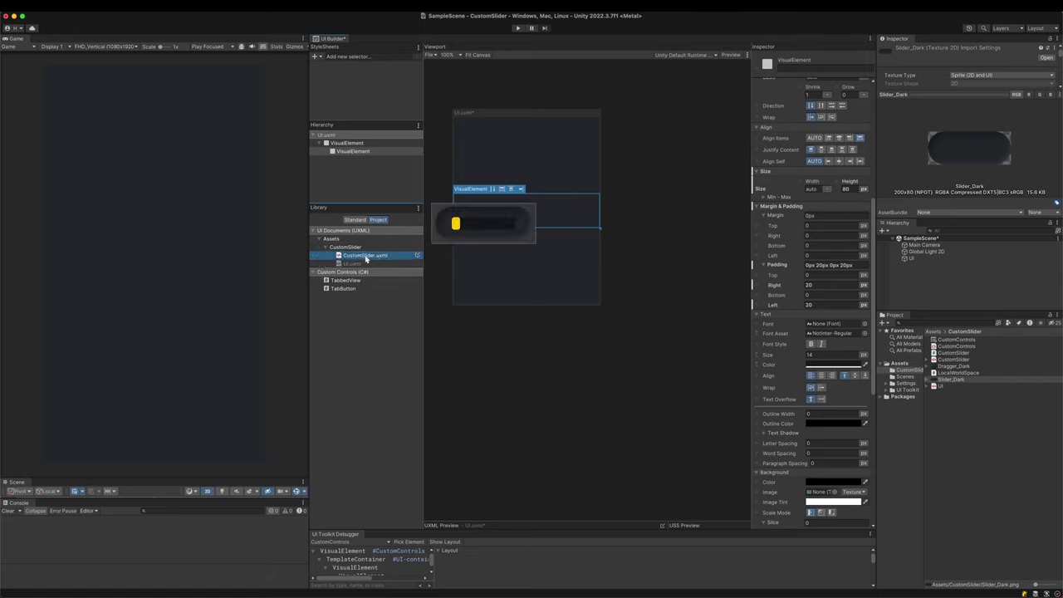
drag(366, 257, 356, 154)
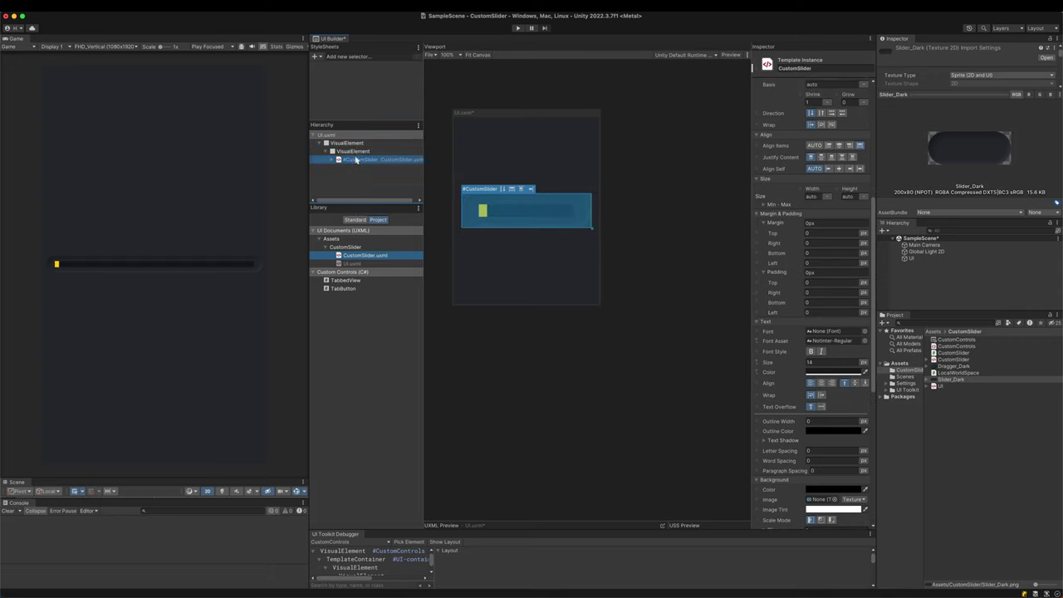
click(517, 29)
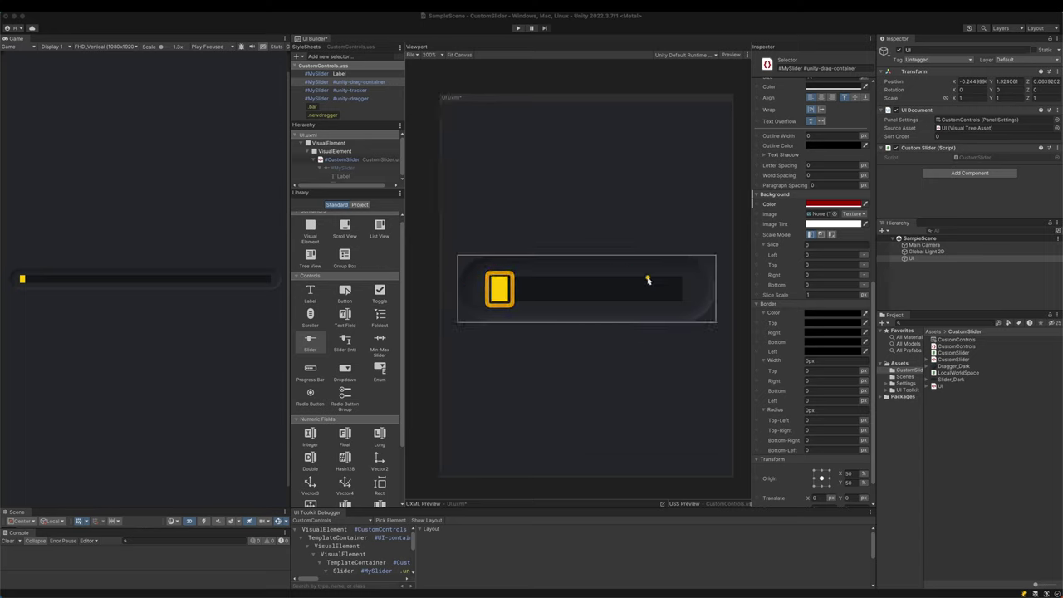
Set the border radius of the #MySlider #unity-drag-container selector to 15 px.
click(347, 81)
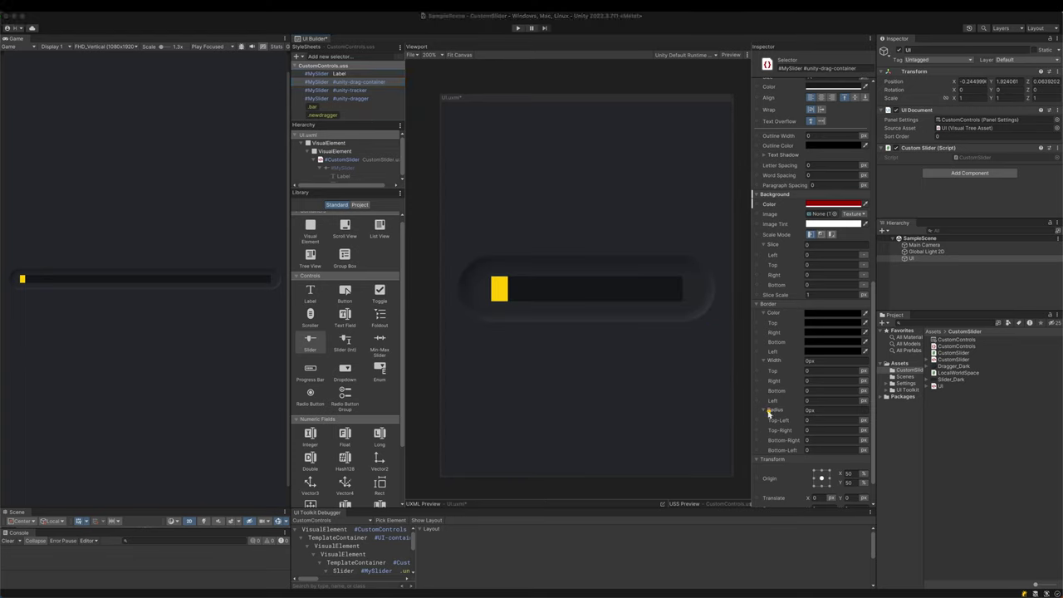
click(841, 412)
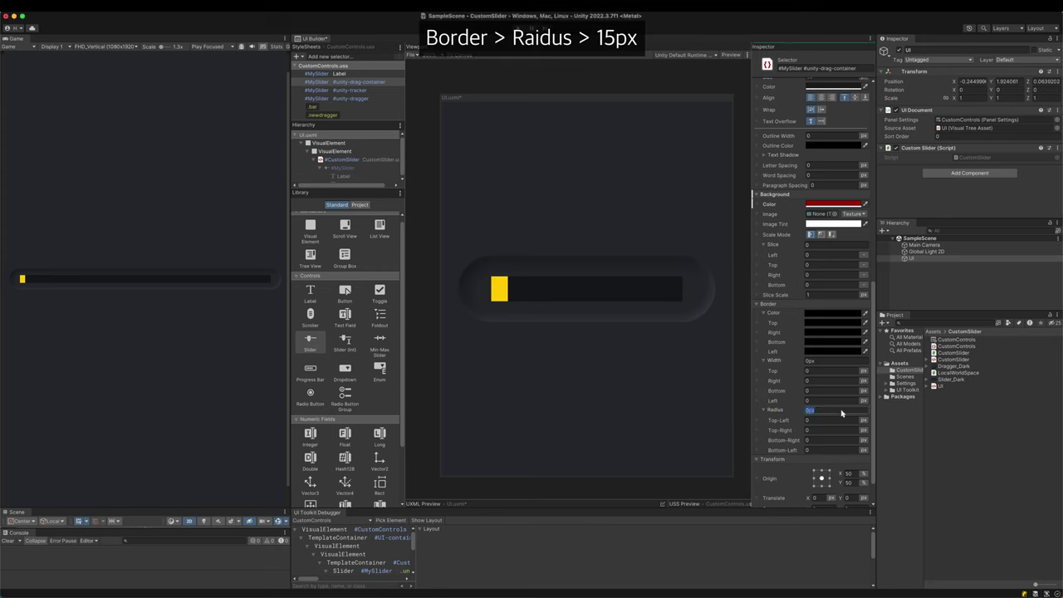
key(Return)
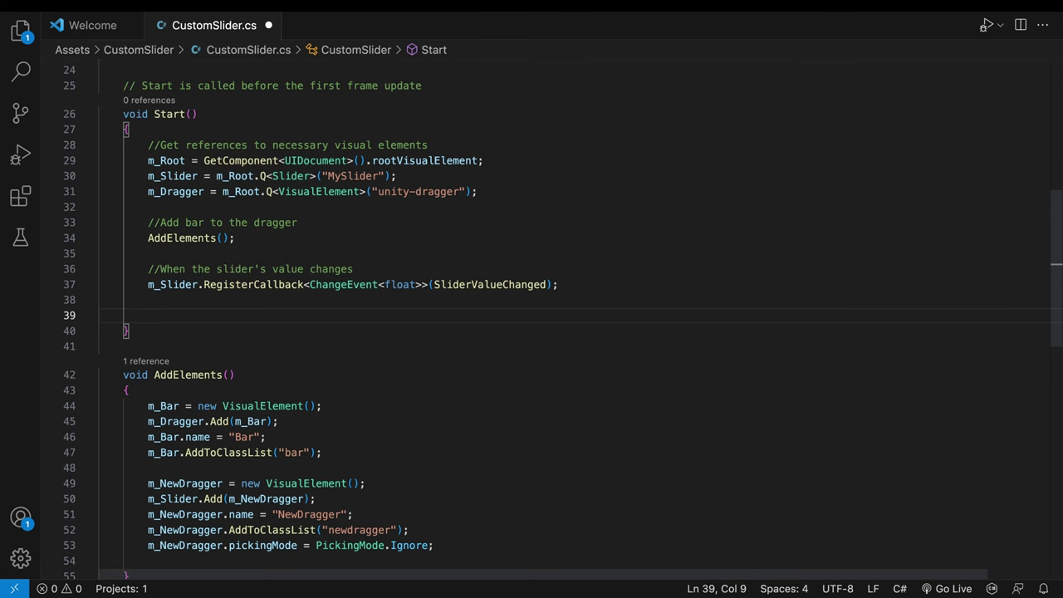
In Start, add the comment "When the slider's layout is calculated" and register a GeometryChangedEvent callback to SliderInit on m_Slider.
text(//When the slider's layout is calculated)
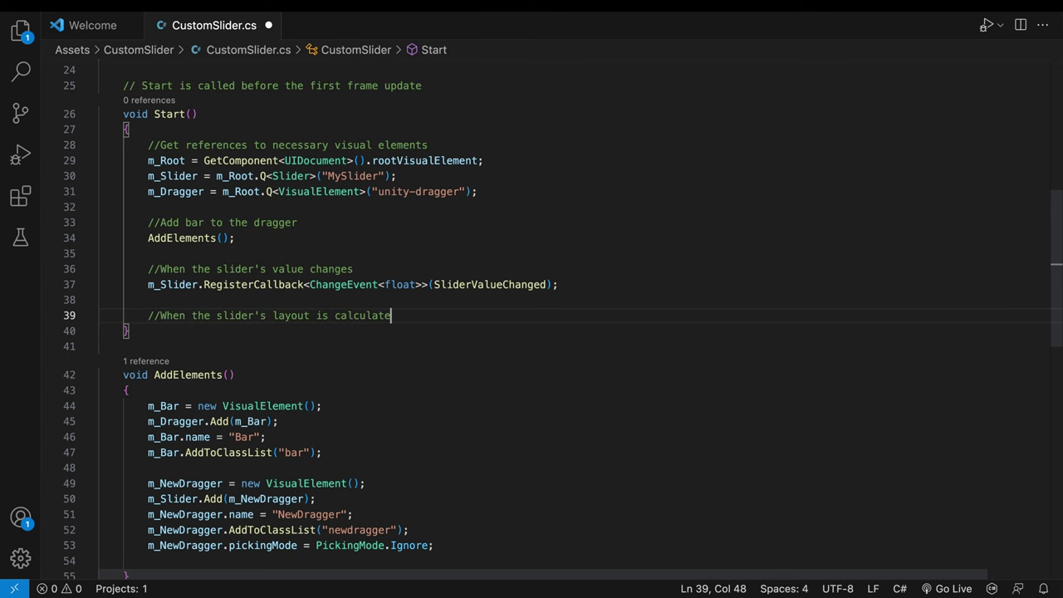
key(Return)
text(m_Slider.RegisterCallback<)
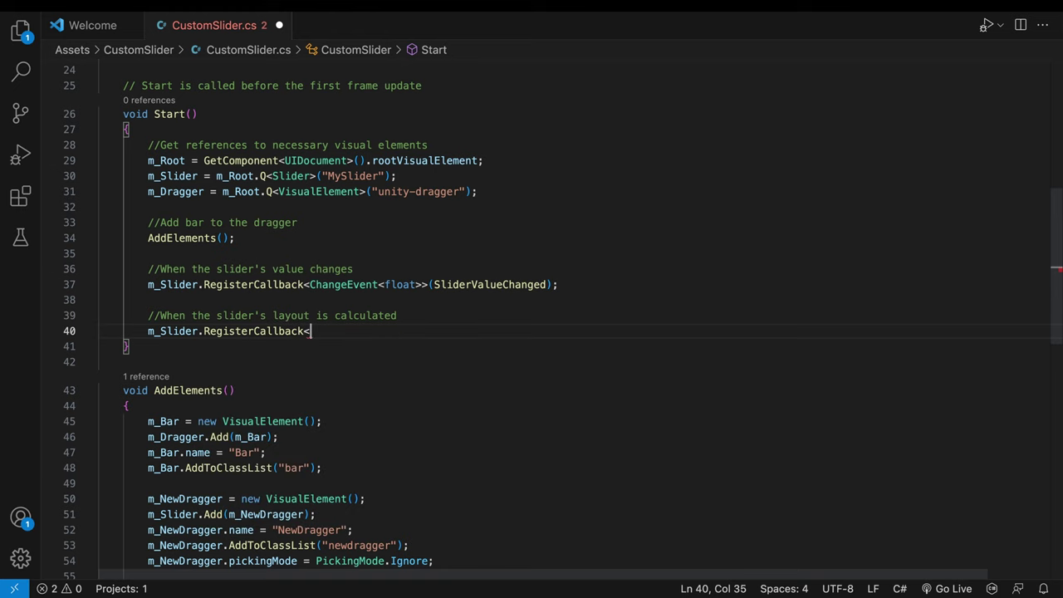
text(GeometryChangedEvent>()
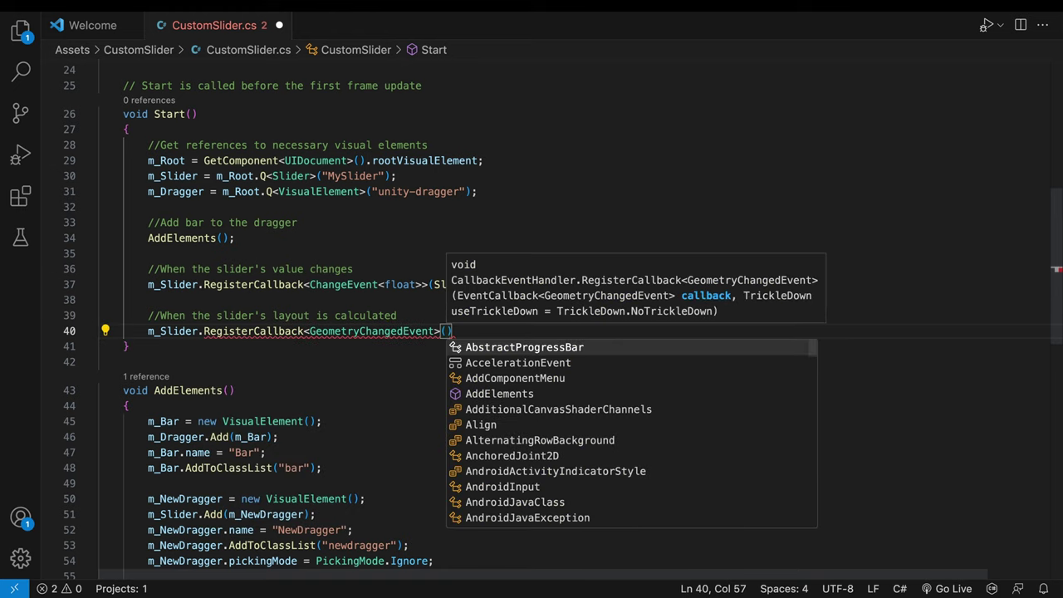
text(SliderInit))
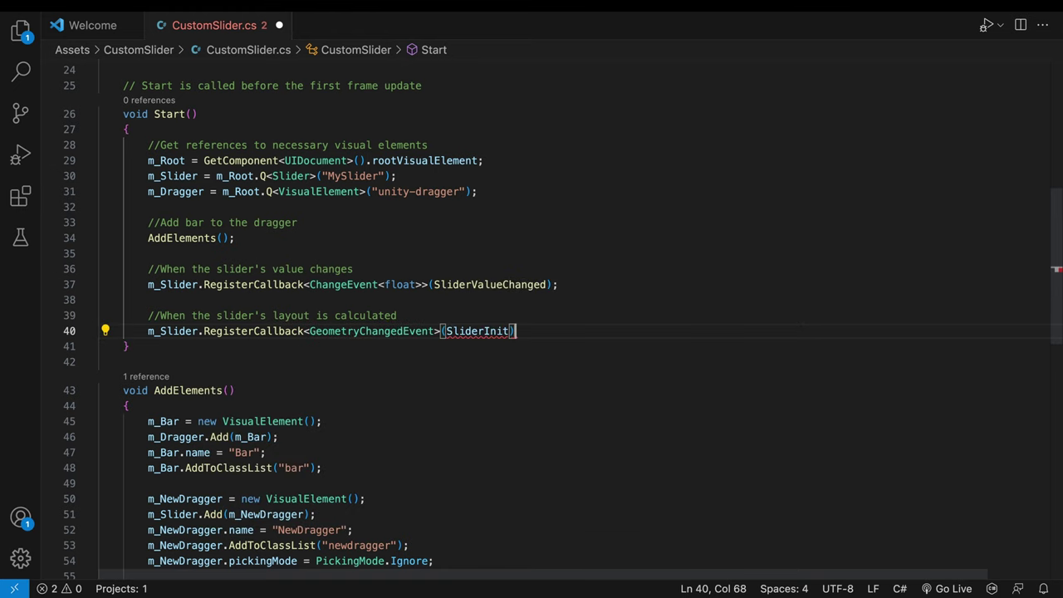
Below SliderValueChanged, add an empty void SliderInit method with a GeometryChangedEvent evt parameter.
scroll(532, 299, down, 8)
click(148, 311)
text(void SliderInit()
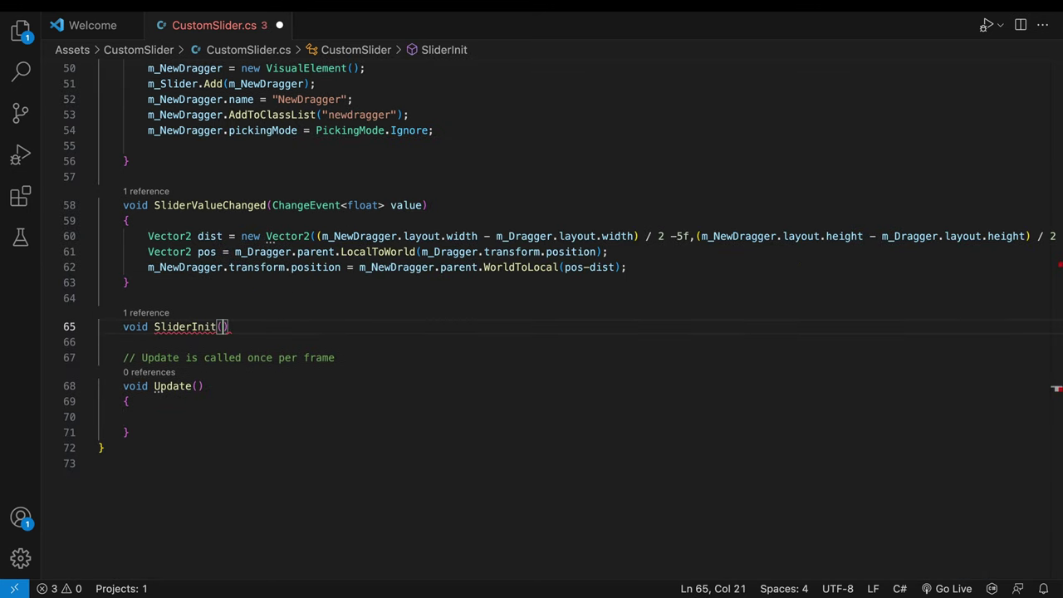
text(GeometryChangedEvent evt))
key(Return)
text({)
key(Return)
key(Return)
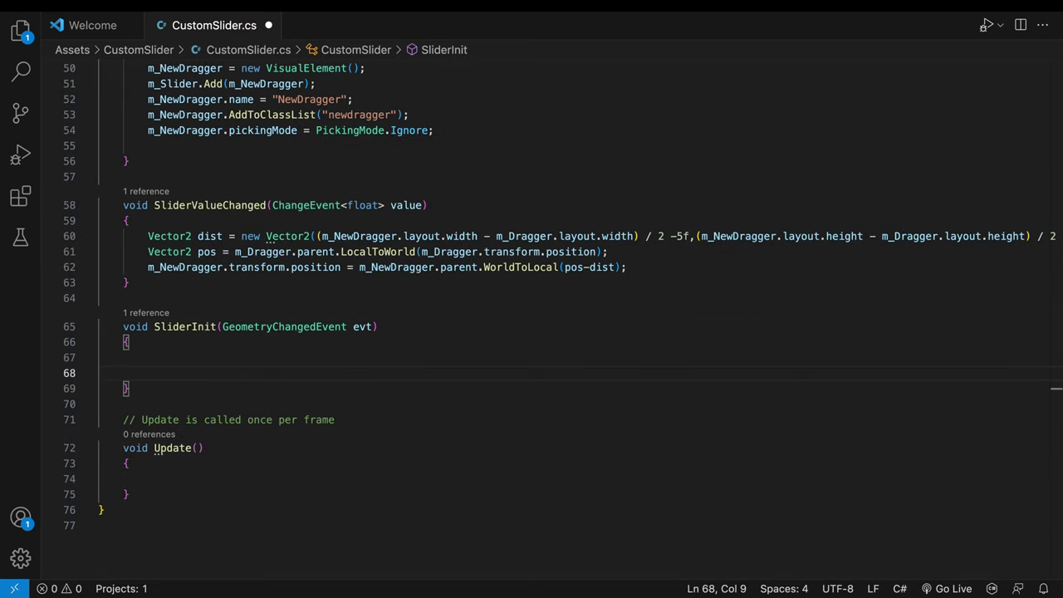
Copy the three dist, pos and position lines from SliderValueChanged into SliderInit and save the script.
click(168, 251)
drag(627, 266, 146, 238)
key(ctrl+c)
click(148, 357)
key(ctrl+v)
click(459, 267)
key(ctrl+s)
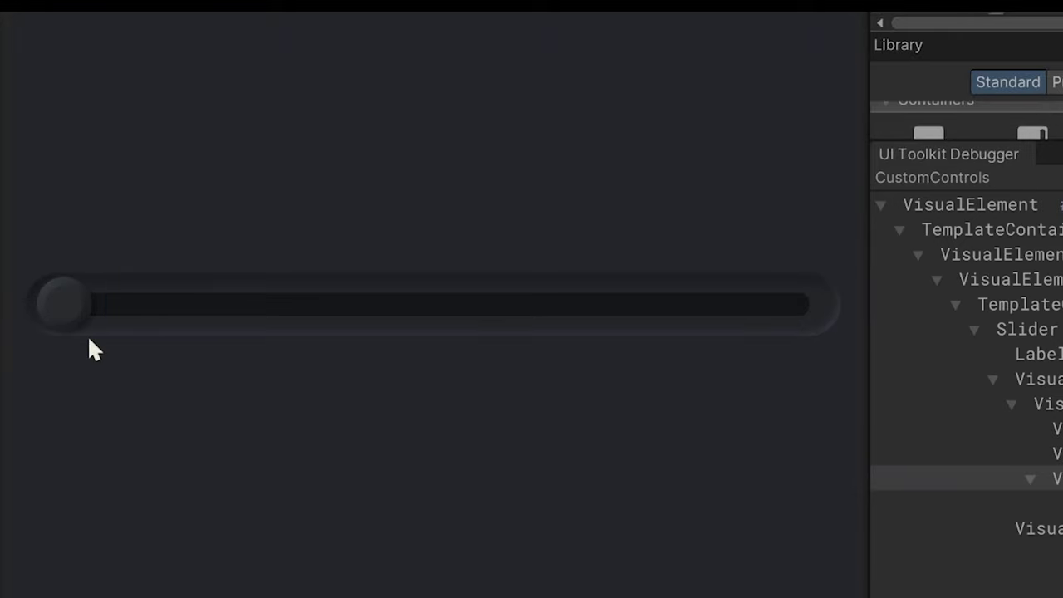
In Unity's Play mode, move the slider handle at different slider widths to check the dragger and fill bar alignment.
drag(88, 312, 494, 351)
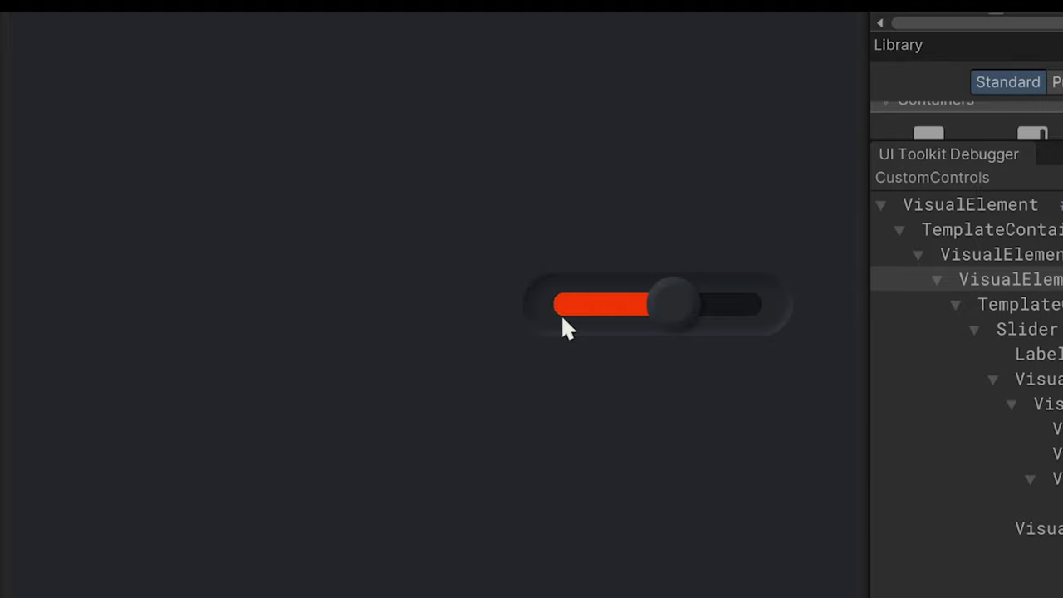
drag(632, 314, 779, 396)
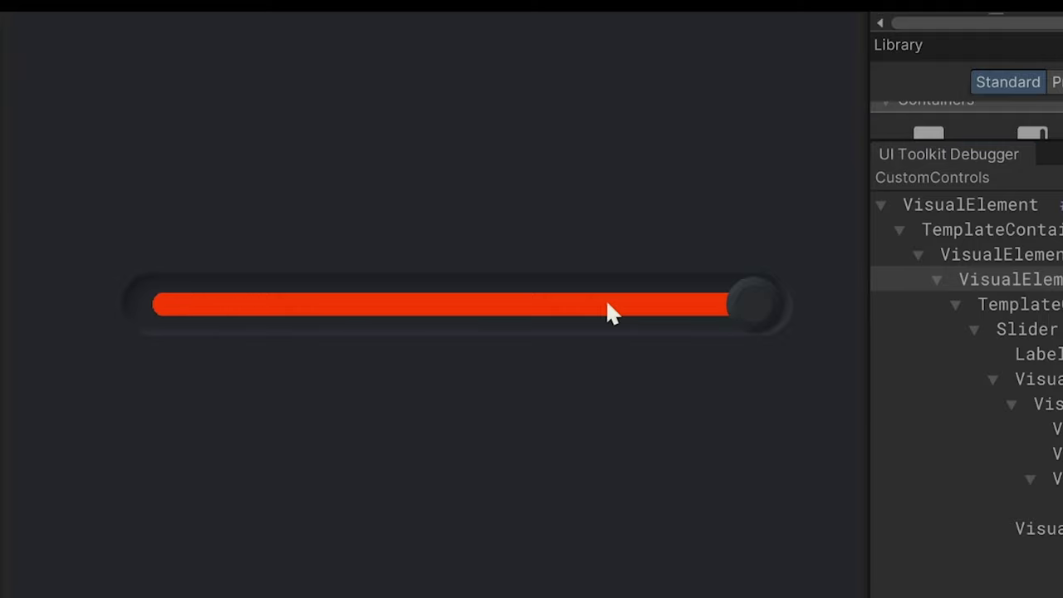
drag(609, 309, 575, 322)
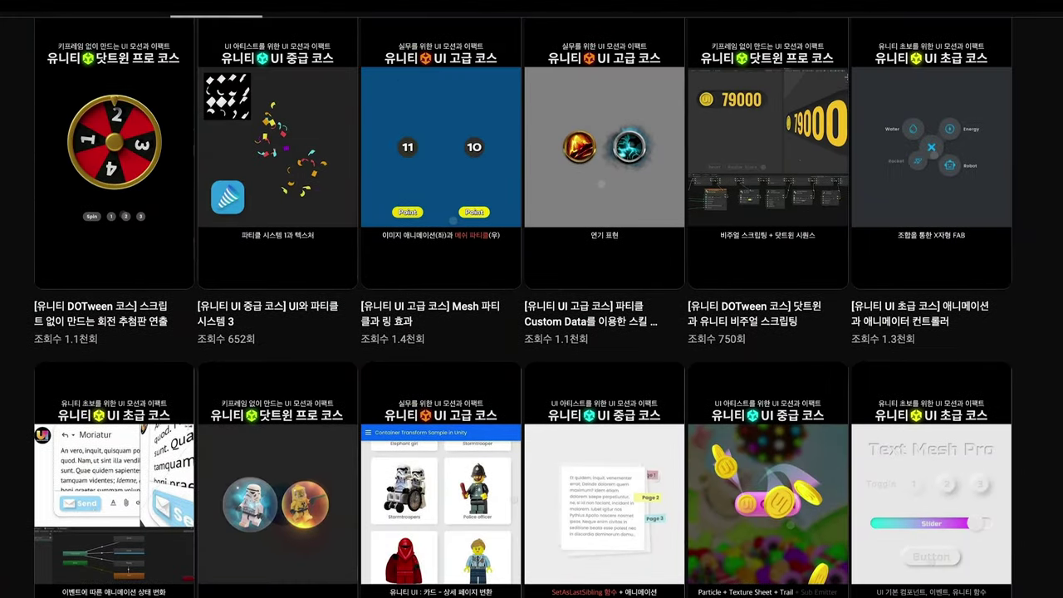
scroll(476, 300, up, 10)
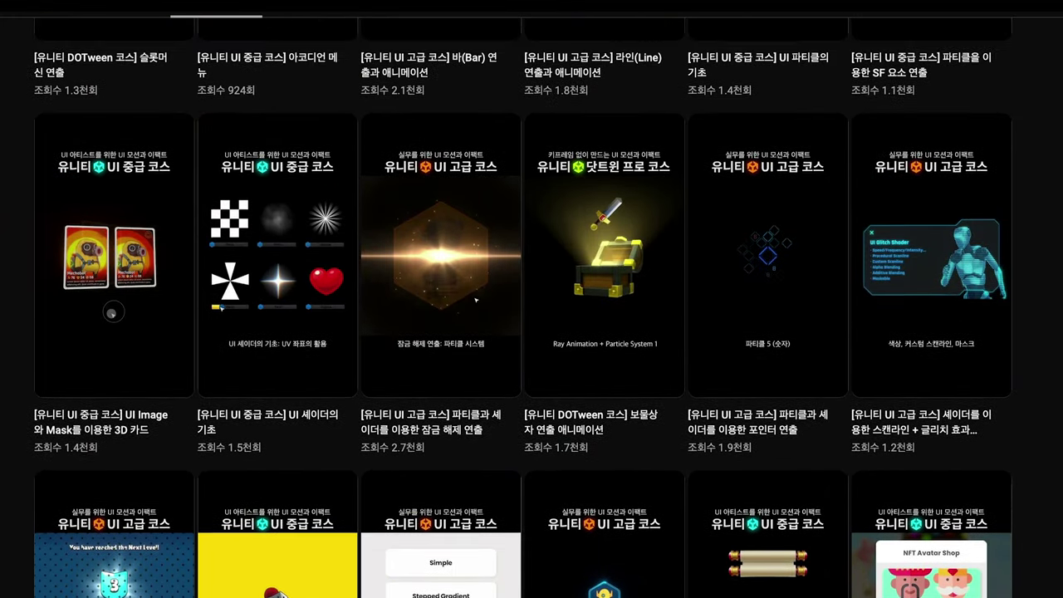
scroll(524, 307, up, 10)
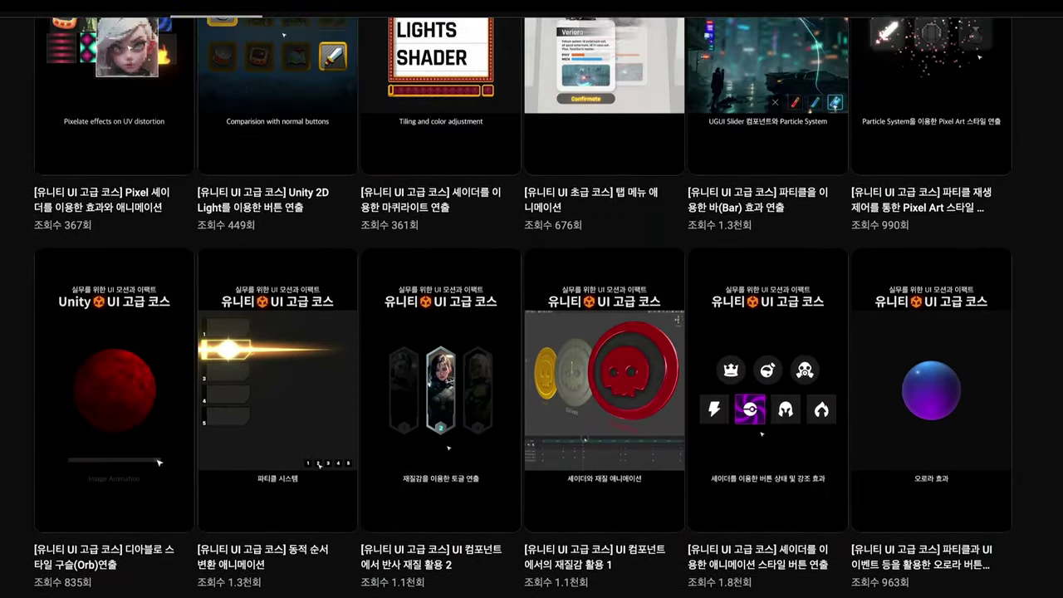